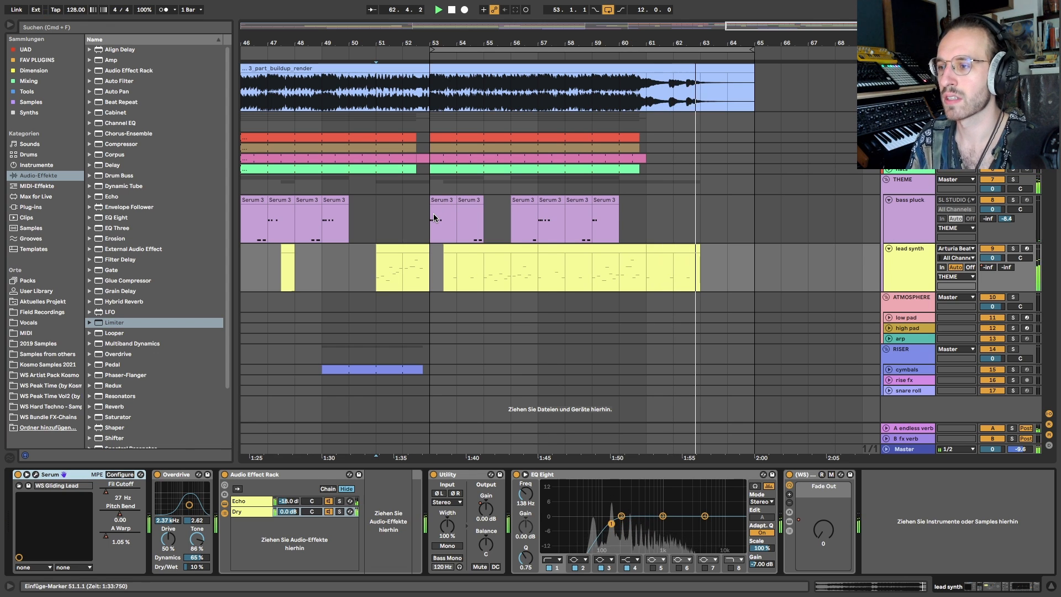
# Stop playback and select bars 53 to 65 across the drum and theme tracks, extending the selection back to bar 51
pyautogui.press('space')
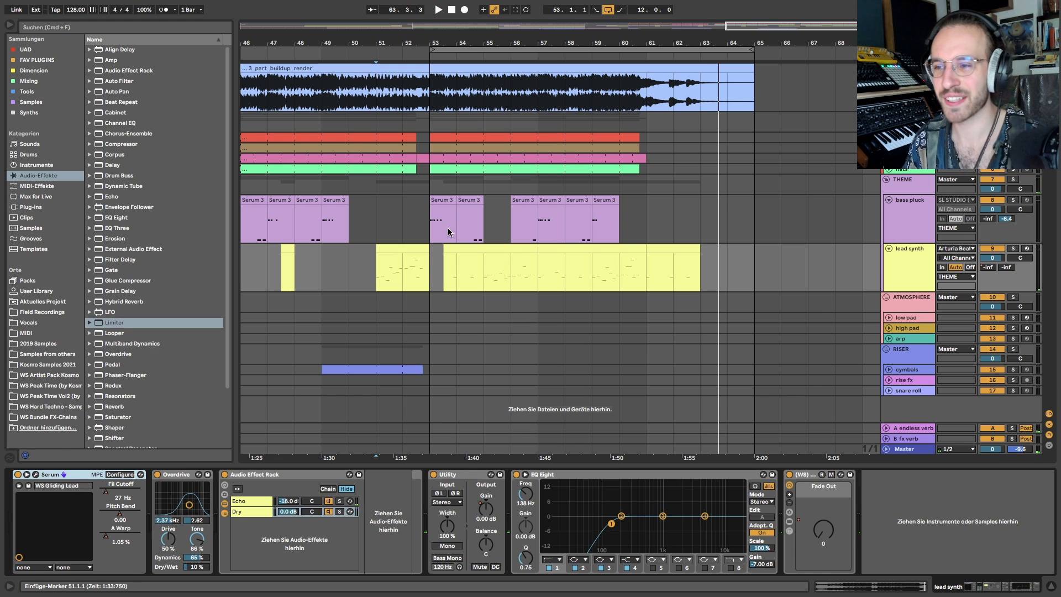
pyautogui.press('x')
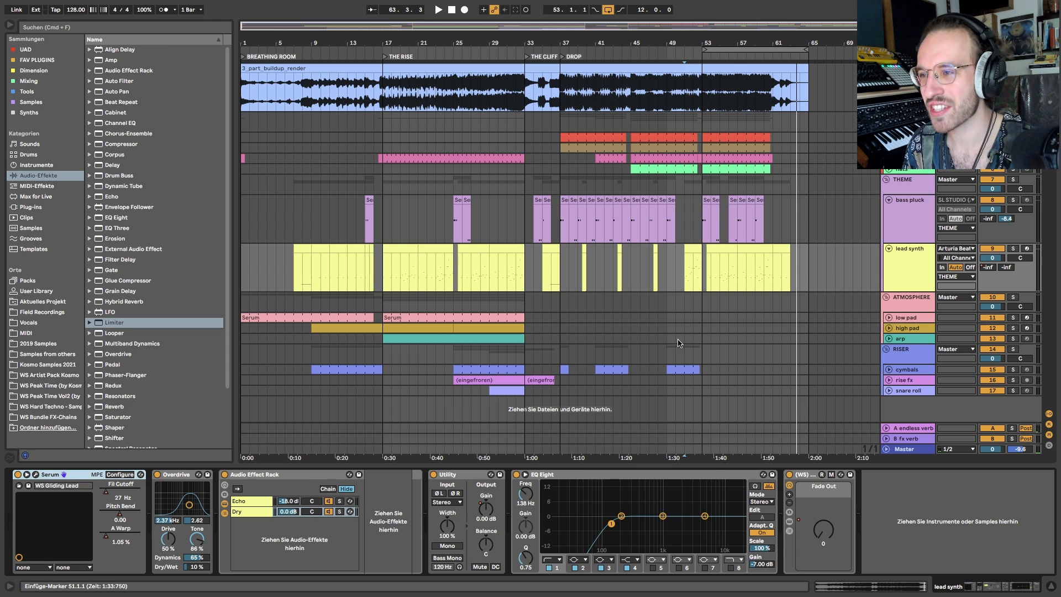
pyautogui.scroll(5, 771, 138)
pyautogui.moveTo(770, 139); pyautogui.dragTo(615, 160)
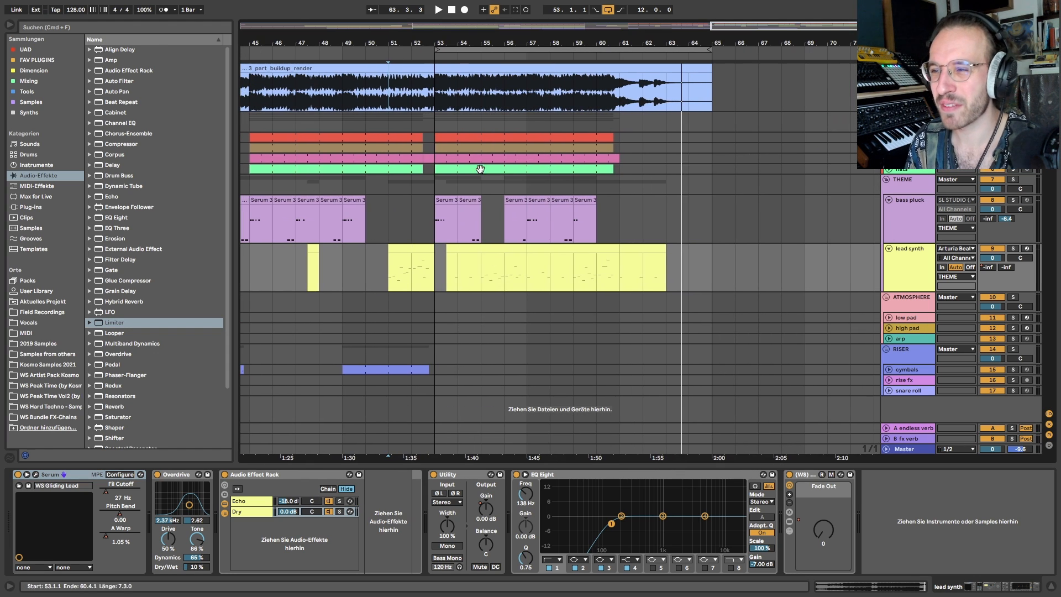
pyautogui.moveTo(439, 123); pyautogui.dragTo(710, 270)
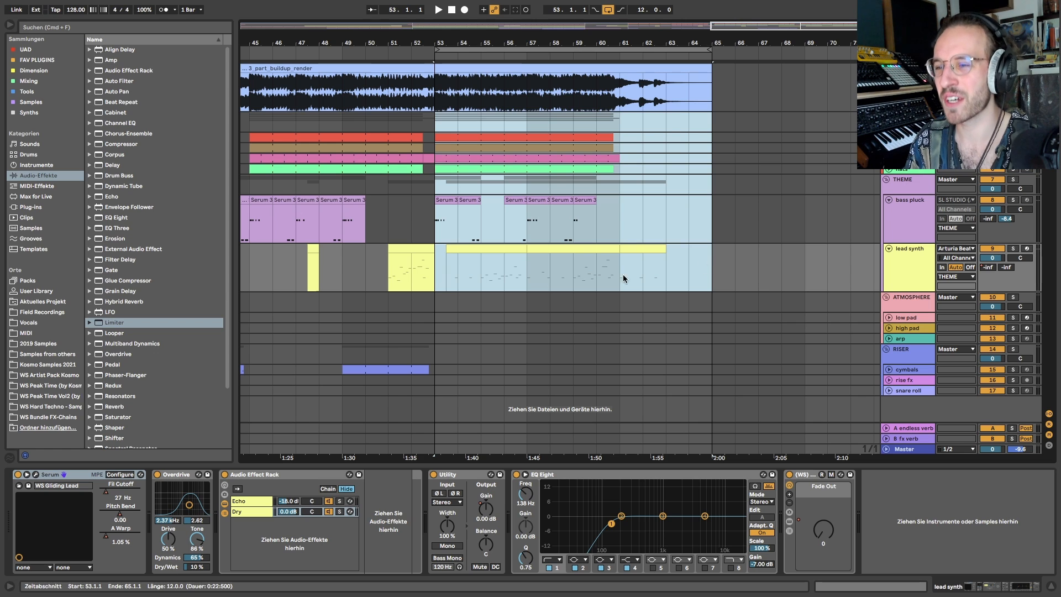
pyautogui.keyDown('shift'); pyautogui.click(387, 276); pyautogui.keyUp('shift')
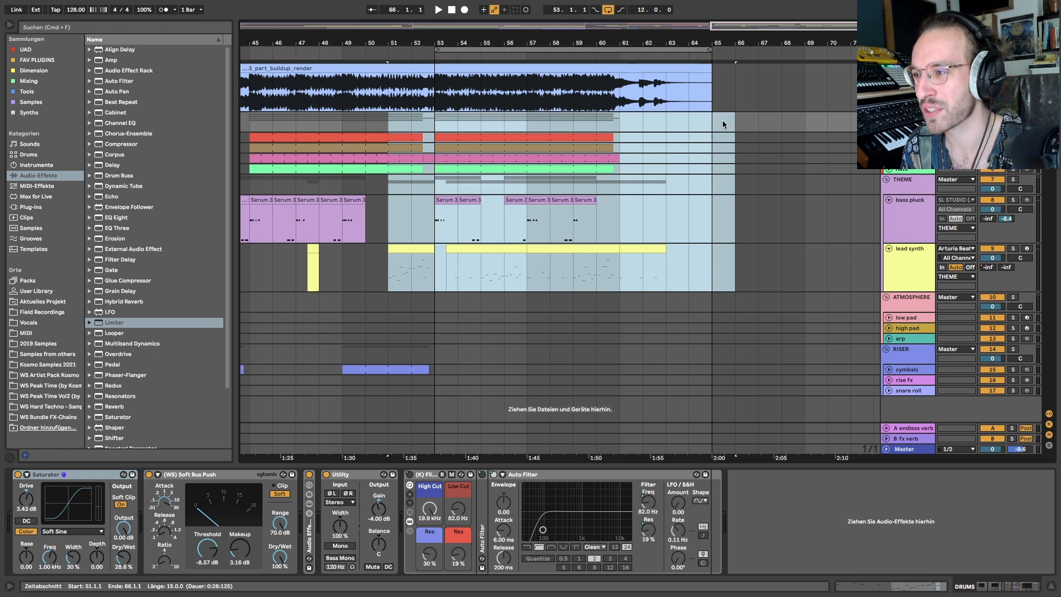
# Select the bass pluck and lead synth parts from bar 53 to 61, narrowing the selection to bars 53 to 57
pyautogui.moveTo(394, 275); pyautogui.dragTo(715, 208)
pyautogui.moveTo(429, 269); pyautogui.dragTo(623, 203)
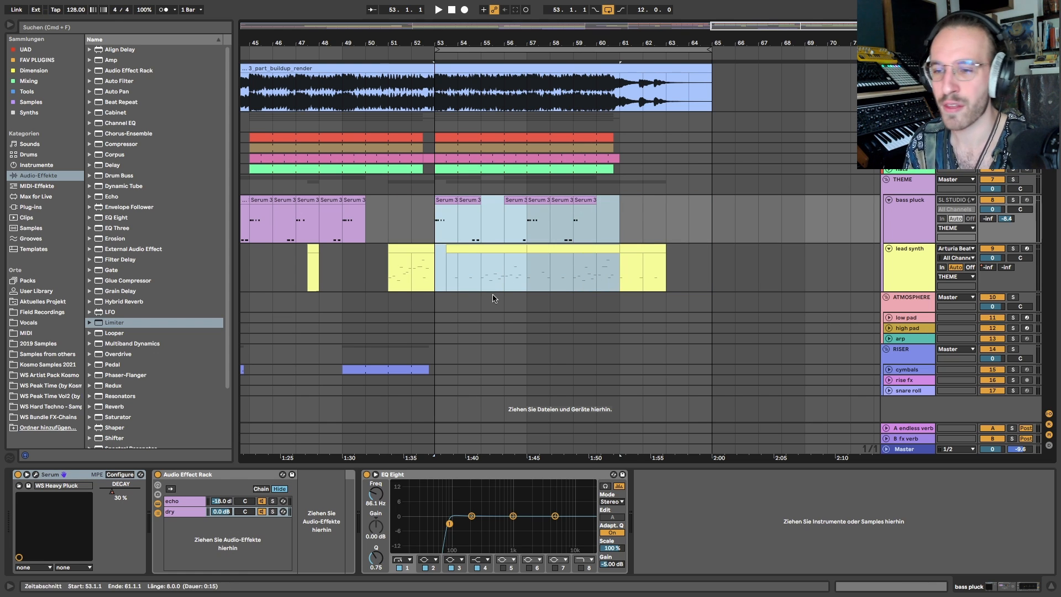
pyautogui.click(446, 274)
pyautogui.moveTo(435, 228); pyautogui.dragTo(525, 277)
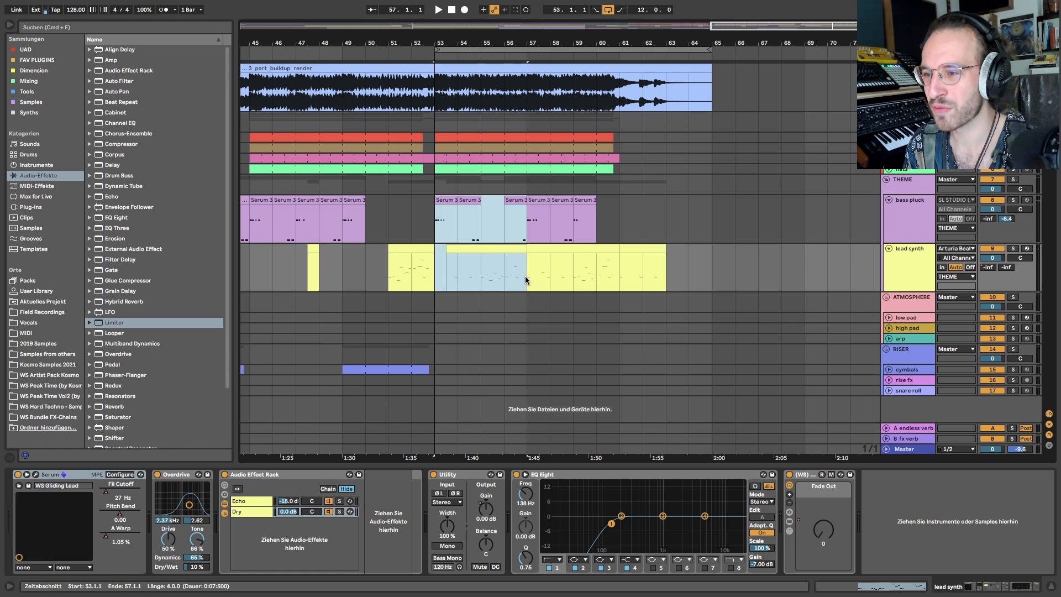
# Solo the bass pluck track and listen to it from bar 53
pyautogui.click(433, 225)
pyautogui.press('s')
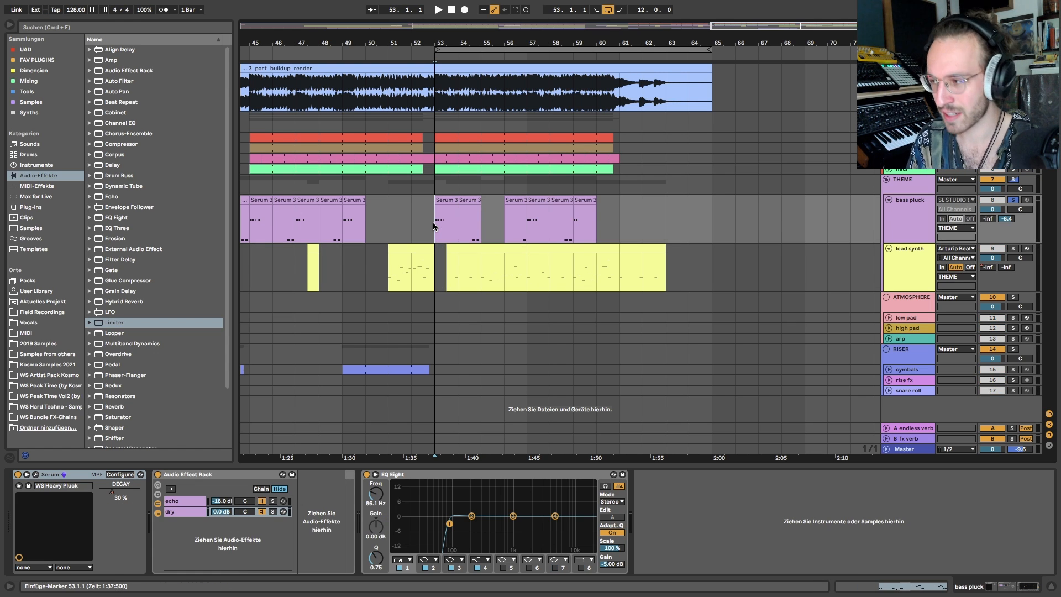
pyautogui.press('space')
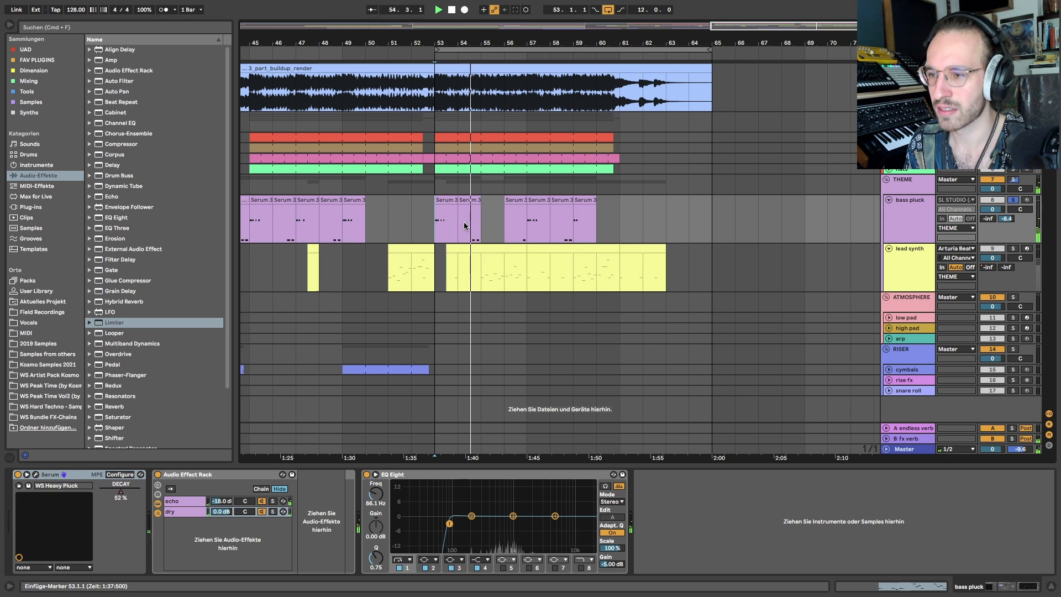
pyautogui.press('space')
# Solo the lead synth track and listen to its clip from bar 51
pyautogui.click(1013, 249)
pyautogui.click(416, 250)
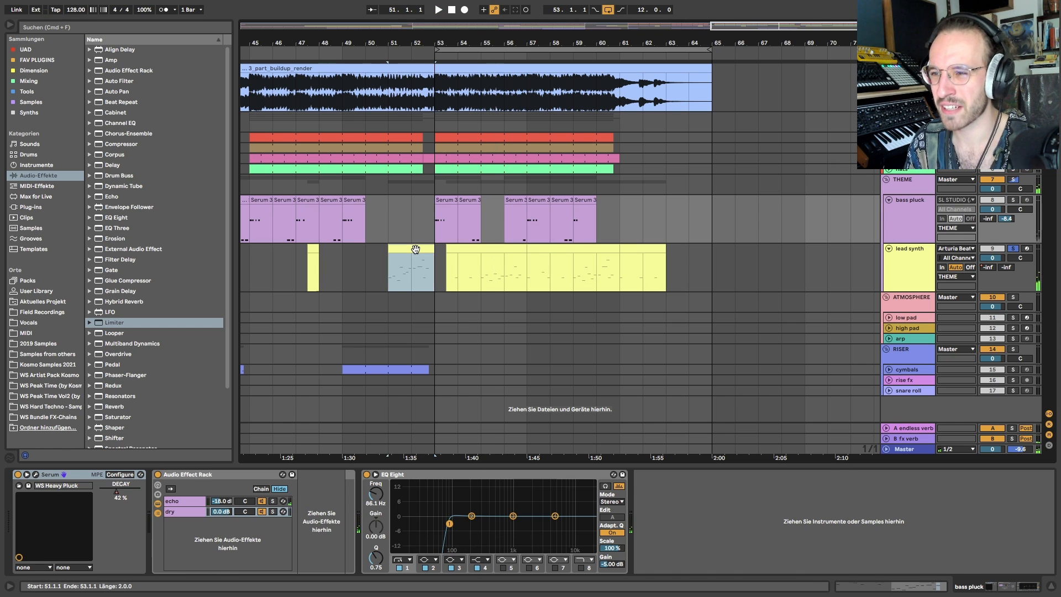
pyautogui.press('space')
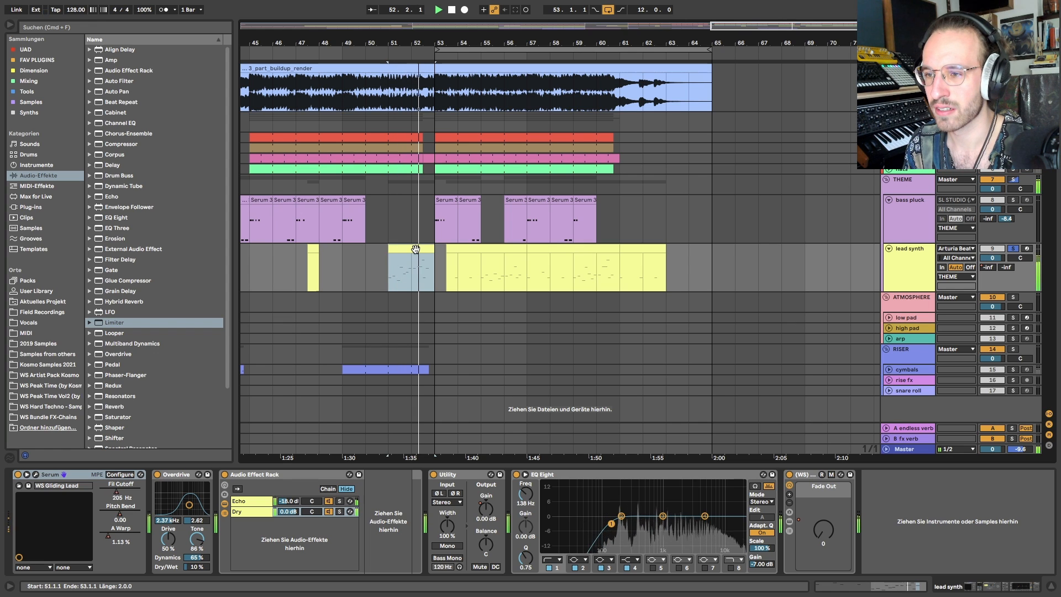
pyautogui.press('space')
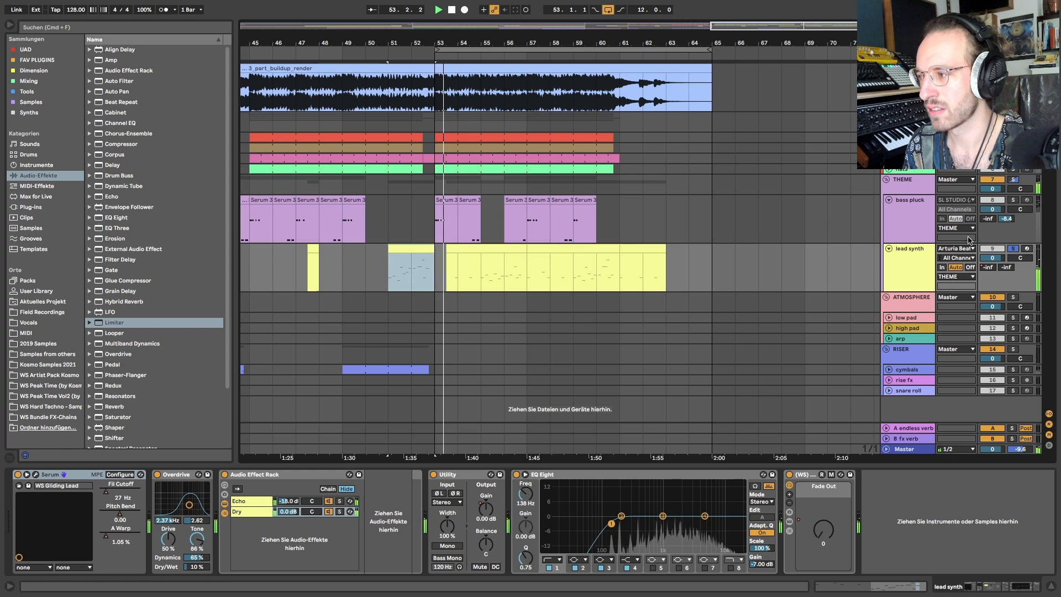
# Solo the bass pluck track again and open its clip at bar 53 for note editing
pyautogui.click(478, 209)
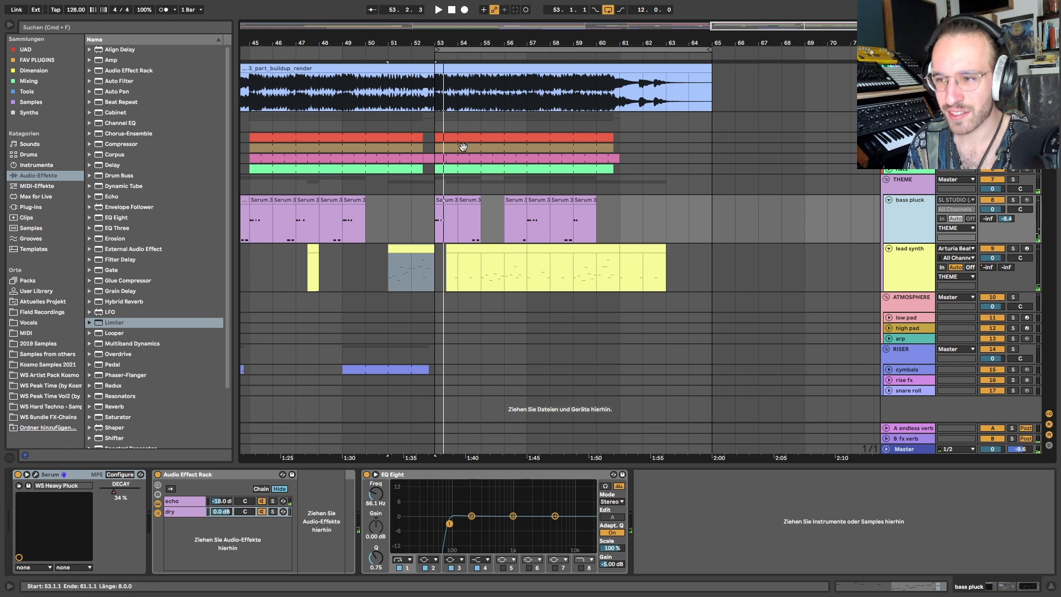
pyautogui.press('s')
pyautogui.click(35, 475)
pyautogui.click(35, 475)
pyautogui.doubleClick(437, 202)
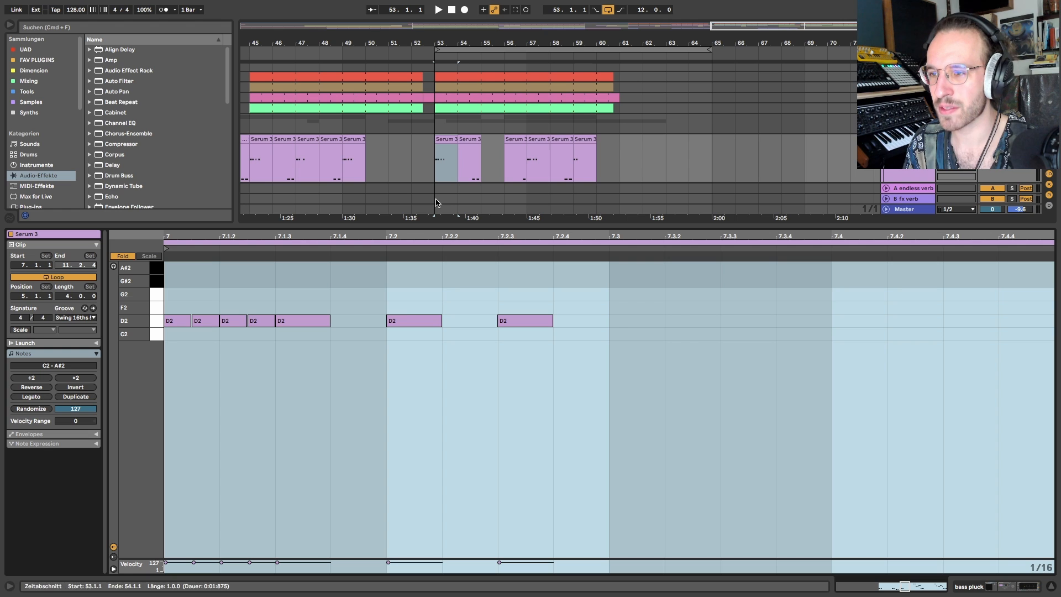
# Show both bass pluck clips from bar 53 to 55 together in the note editor
pyautogui.keyDown('shift'); pyautogui.click(473, 157); pyautogui.keyUp('shift')
pyautogui.click(440, 138)
pyautogui.click(472, 137)
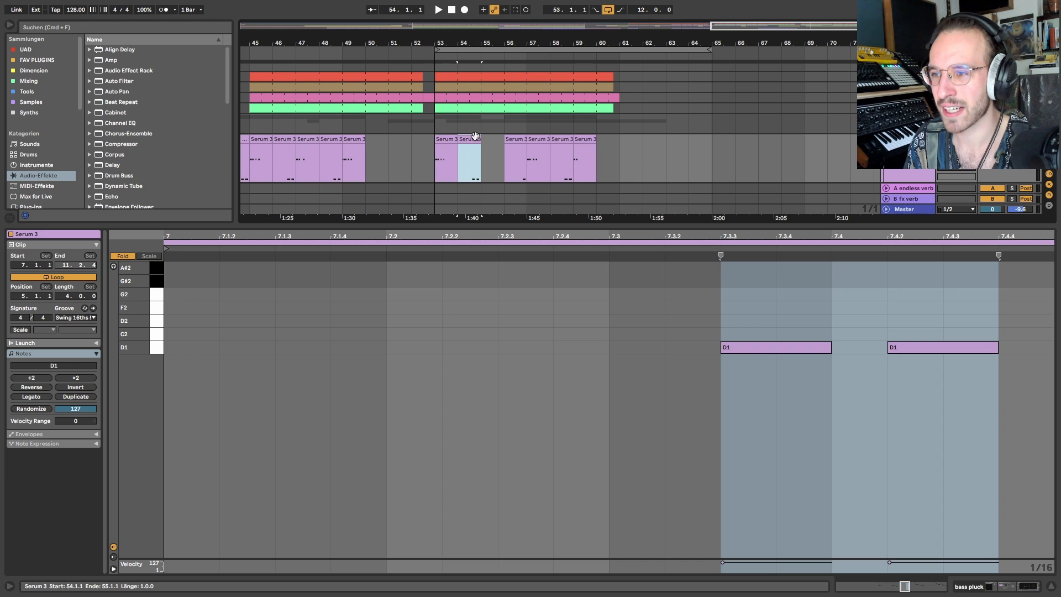
pyautogui.keyDown('shift'); pyautogui.click(437, 137); pyautogui.keyUp('shift')
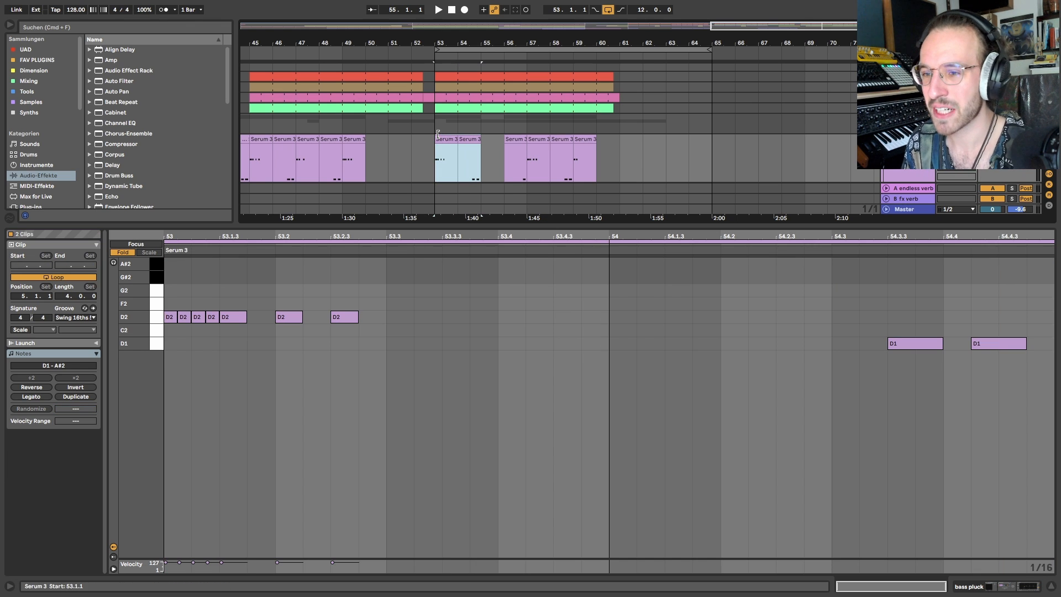
# Highlight the closing D1 notes, the four short opening D2 notes and the three longer D2 notes to examine the bass pattern
pyautogui.click(380, 352)
pyautogui.moveTo(861, 326); pyautogui.dragTo(1055, 399)
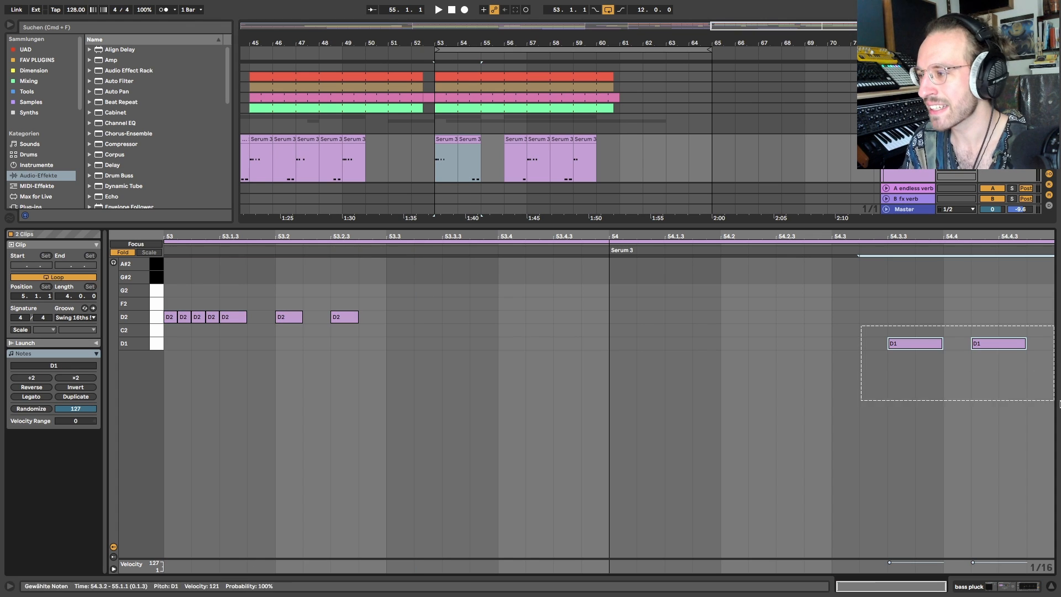
pyautogui.moveTo(221, 305); pyautogui.dragTo(141, 355)
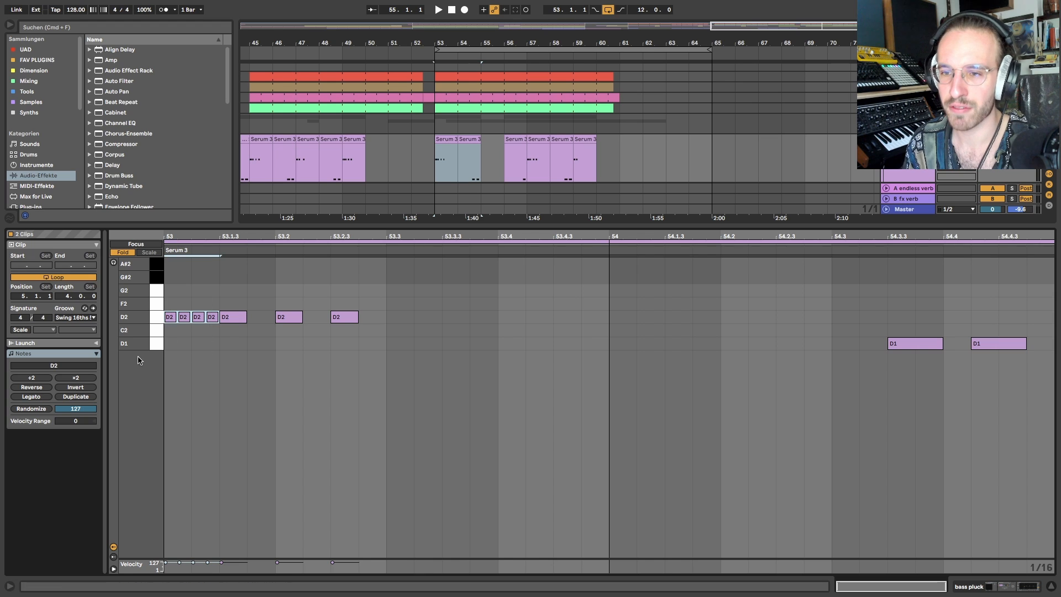
pyautogui.moveTo(210, 302); pyautogui.dragTo(144, 354)
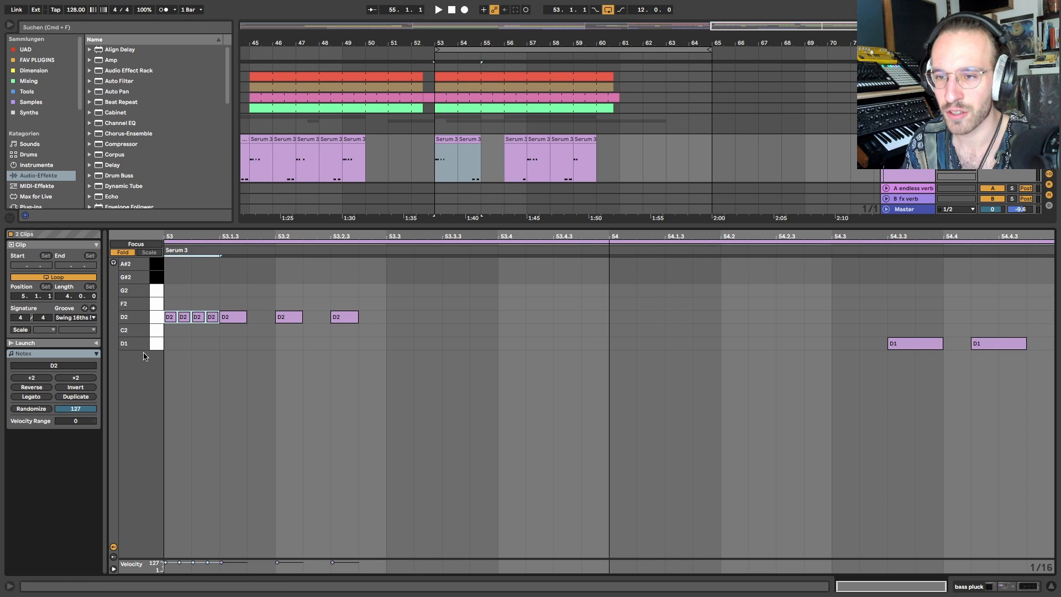
pyautogui.moveTo(243, 288); pyautogui.dragTo(395, 338)
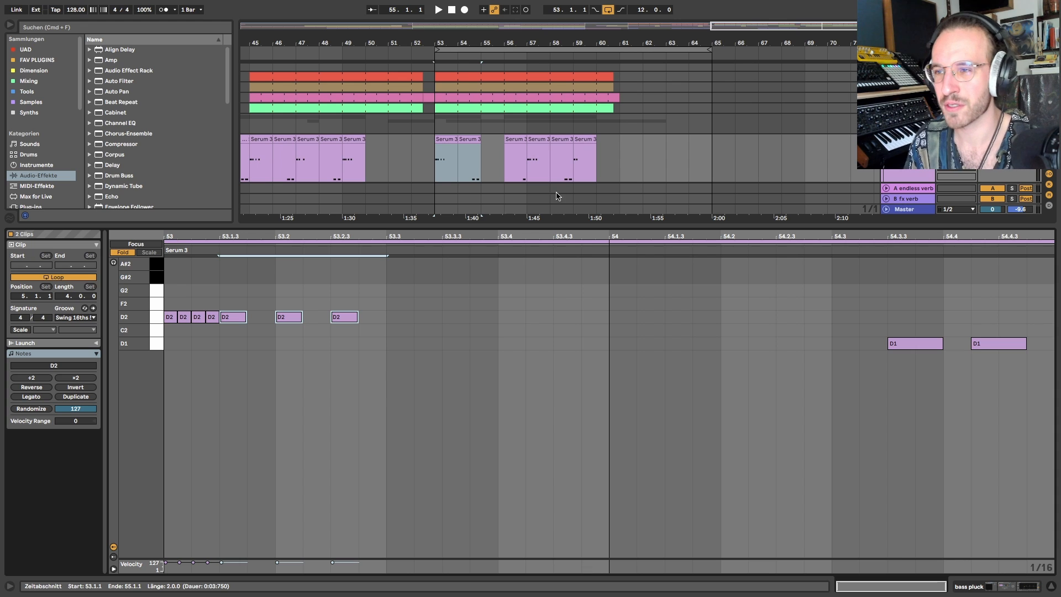
# Listen to the soloed bass pluck from bar 53 through its following clips
pyautogui.press('space')
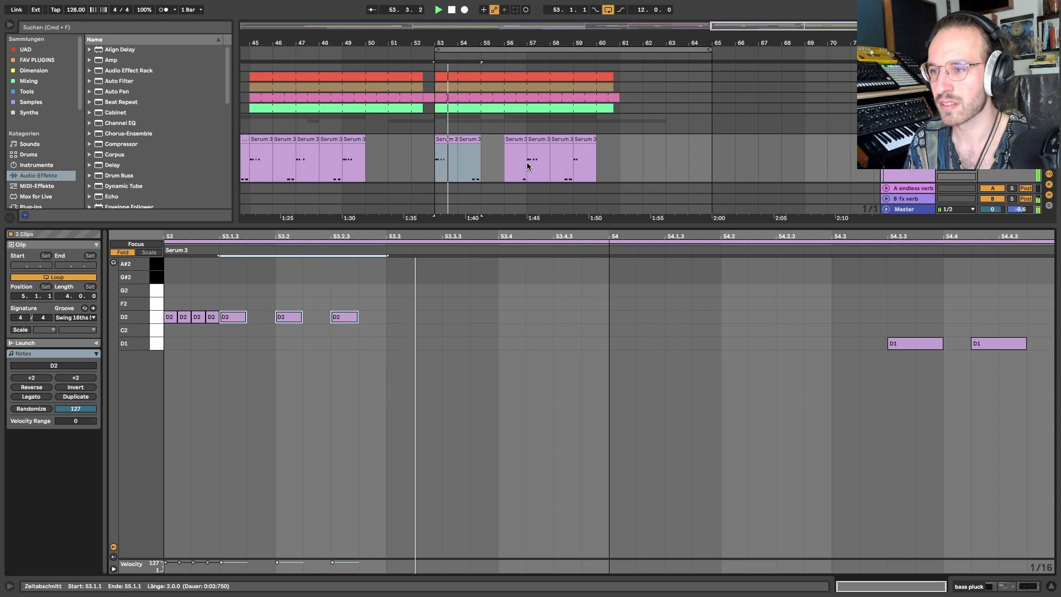
pyautogui.click(503, 161)
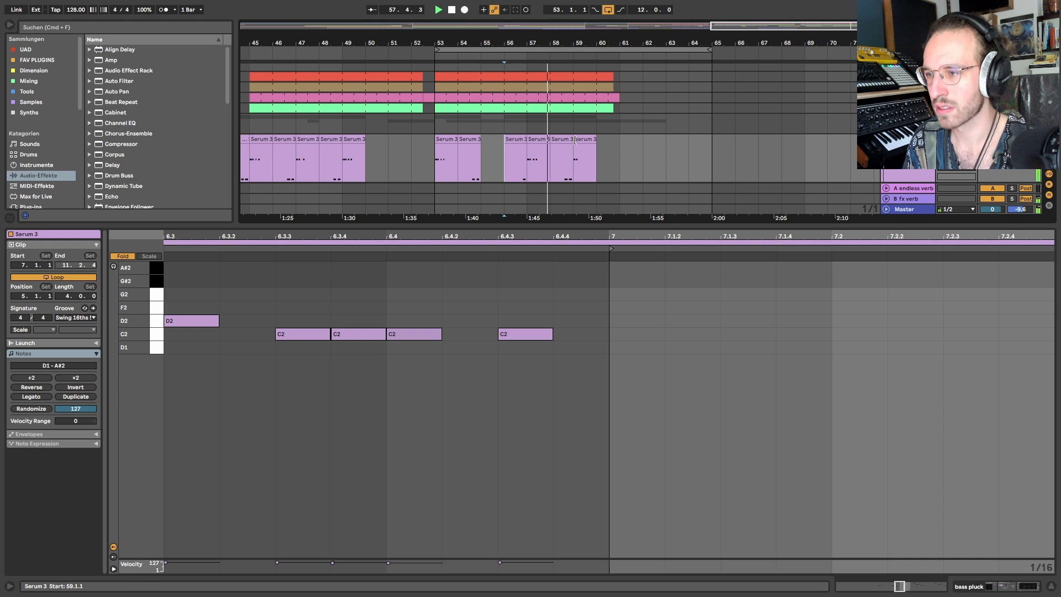
pyautogui.scroll(-4, 671, 148)
pyautogui.scroll(2, 674, 148)
pyautogui.hscroll(2, 694, 146)
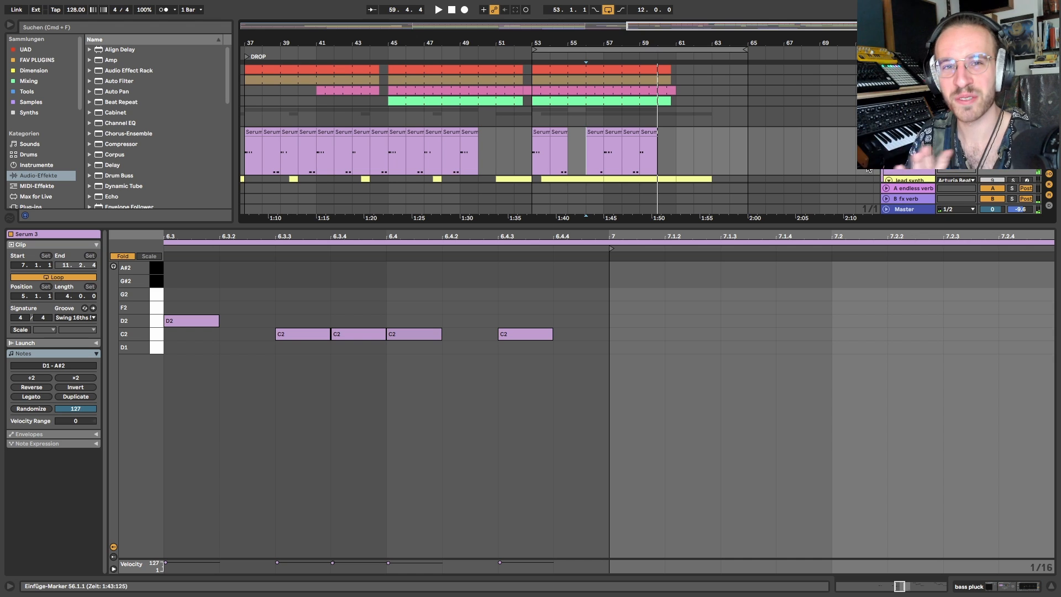
# Select the bass pluck part from bar 53 to 61 and open its Serum synth to inspect the effects and oscillator pages
pyautogui.moveTo(533, 143); pyautogui.dragTo(682, 146)
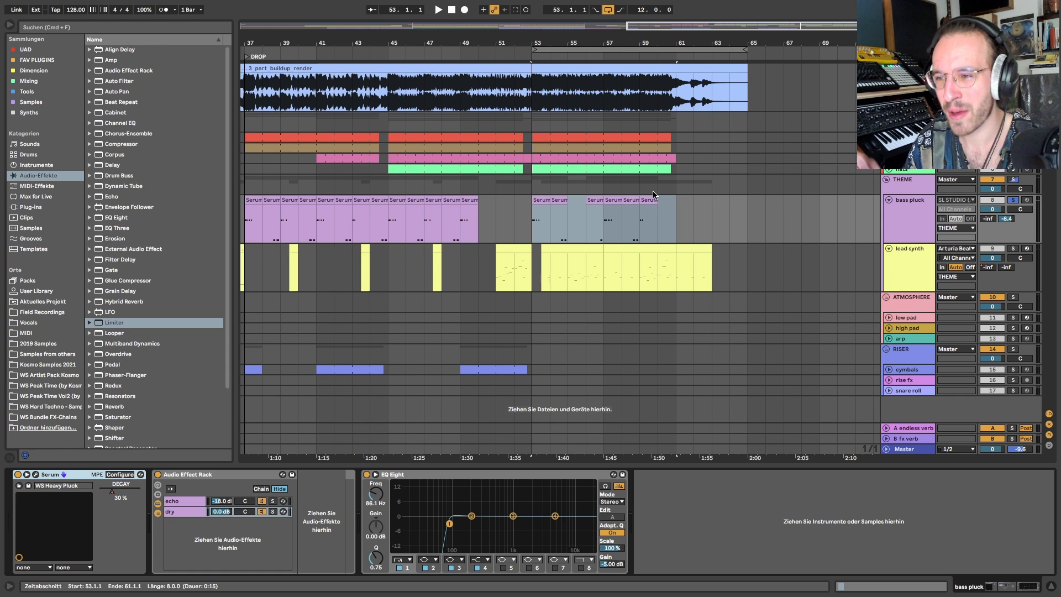
pyautogui.click(36, 475)
pyautogui.click(670, 119)
pyautogui.moveTo(671, 119); pyautogui.dragTo(556, 89)
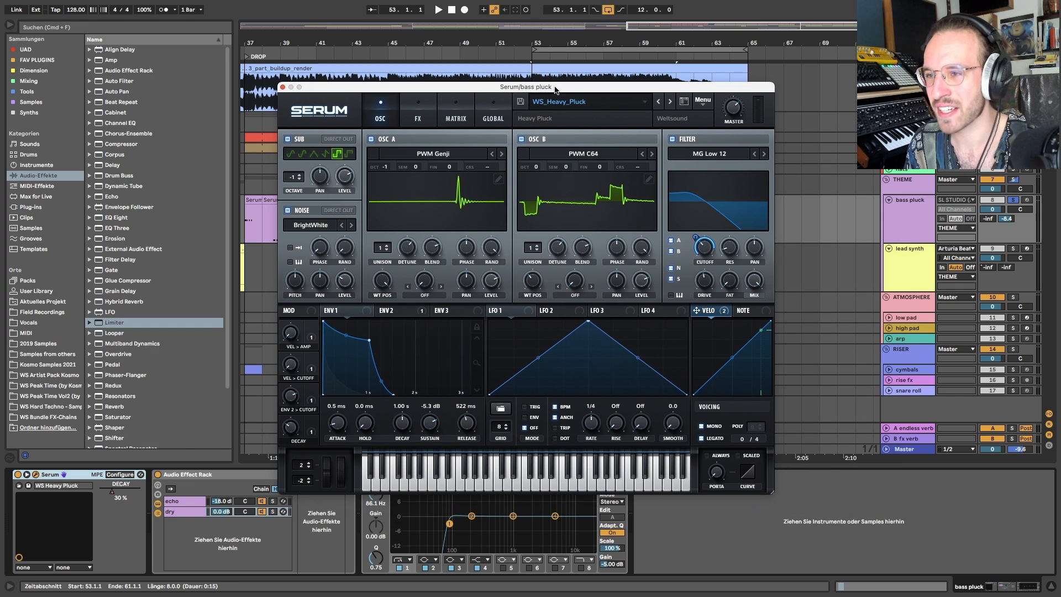
pyautogui.click(417, 104)
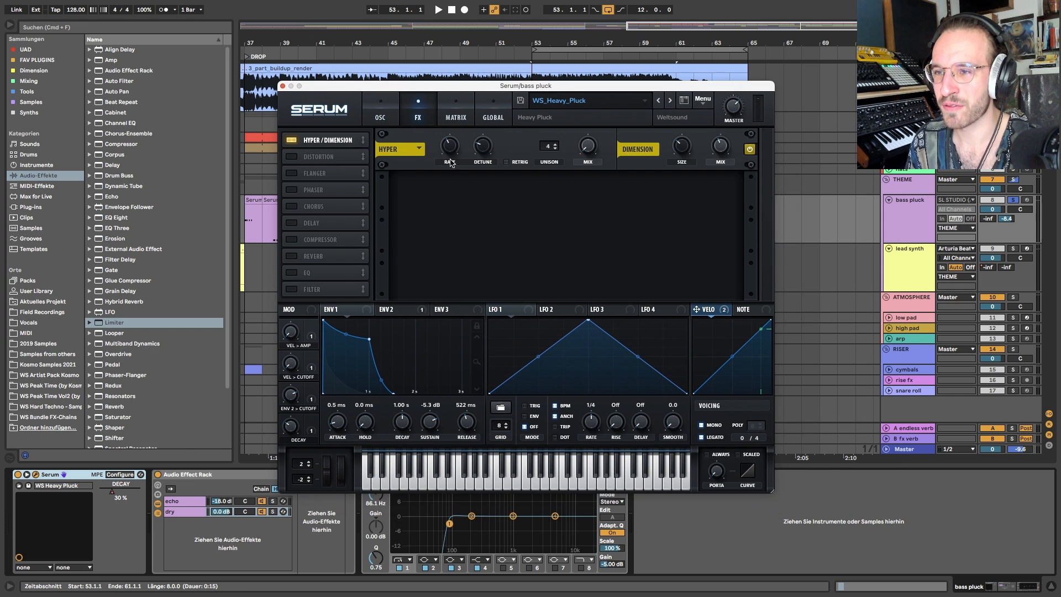
pyautogui.click(391, 111)
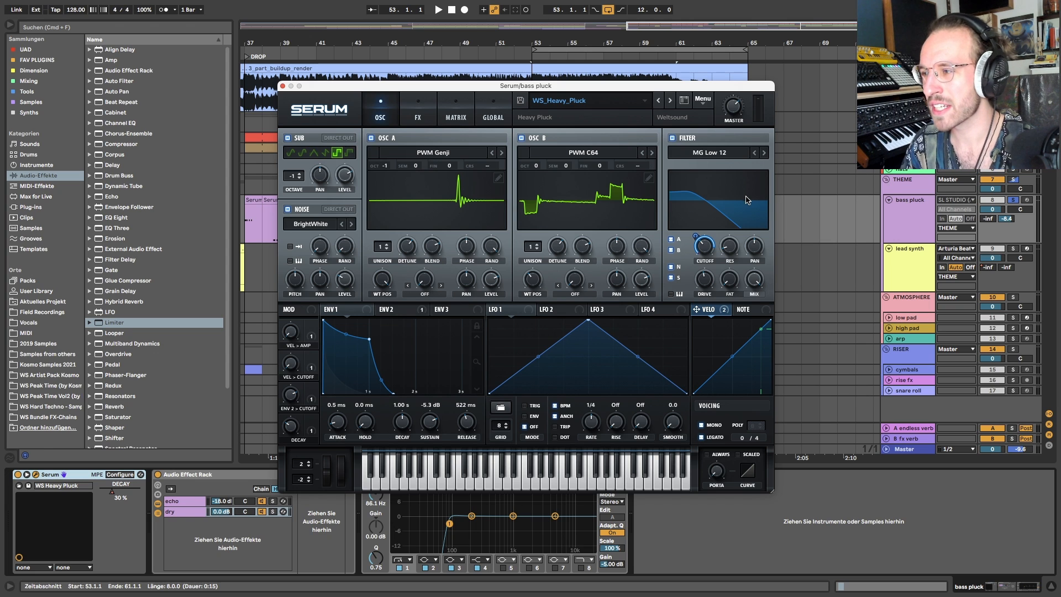
# Select the bass pluck clip at bar 53 and reposition the Serum window so that this clip stays visible
pyautogui.click(809, 185)
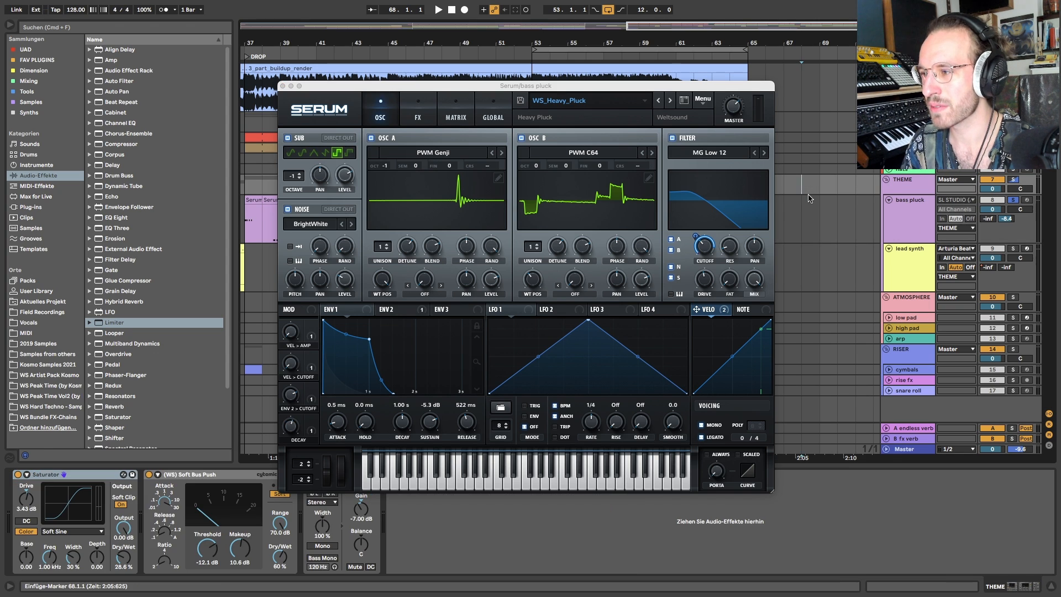
pyautogui.hscroll(-5, 809, 196)
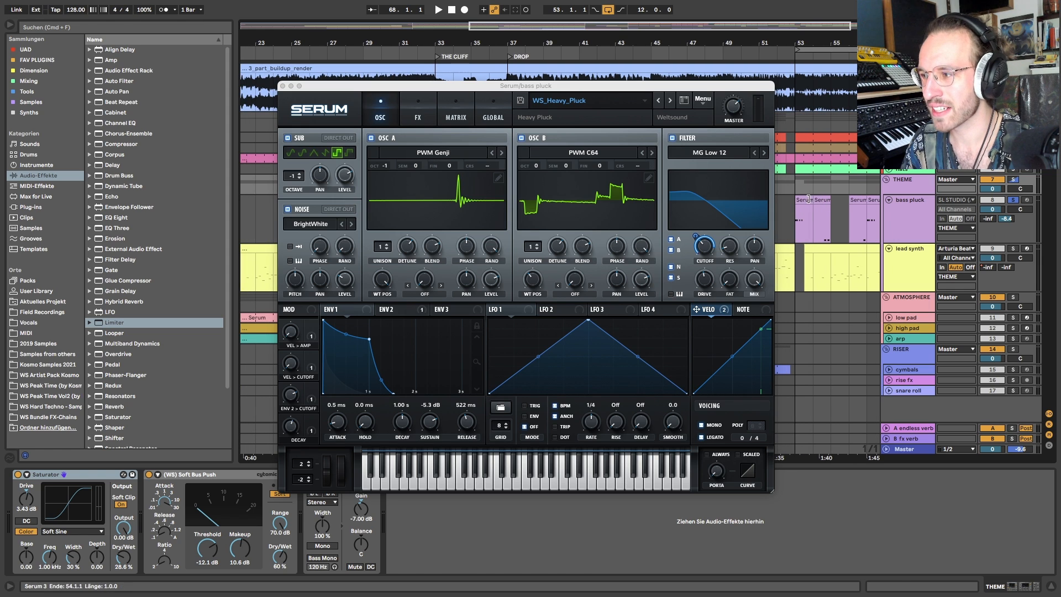
pyautogui.click(826, 200)
pyautogui.moveTo(627, 90); pyautogui.dragTo(501, 84)
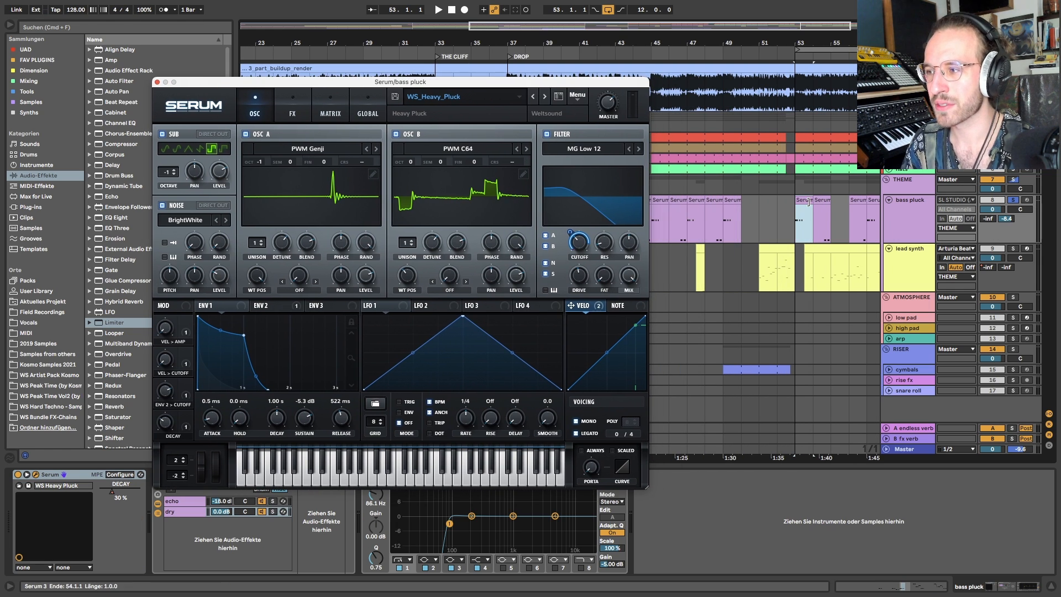
pyautogui.hscroll(1, 726, 243)
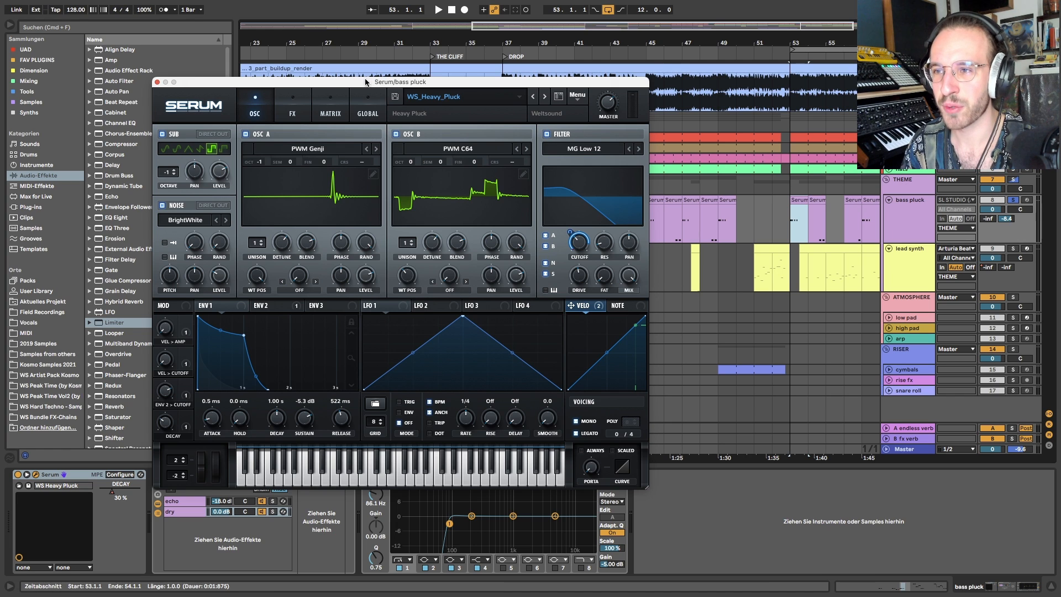
pyautogui.moveTo(364, 82); pyautogui.dragTo(394, 67)
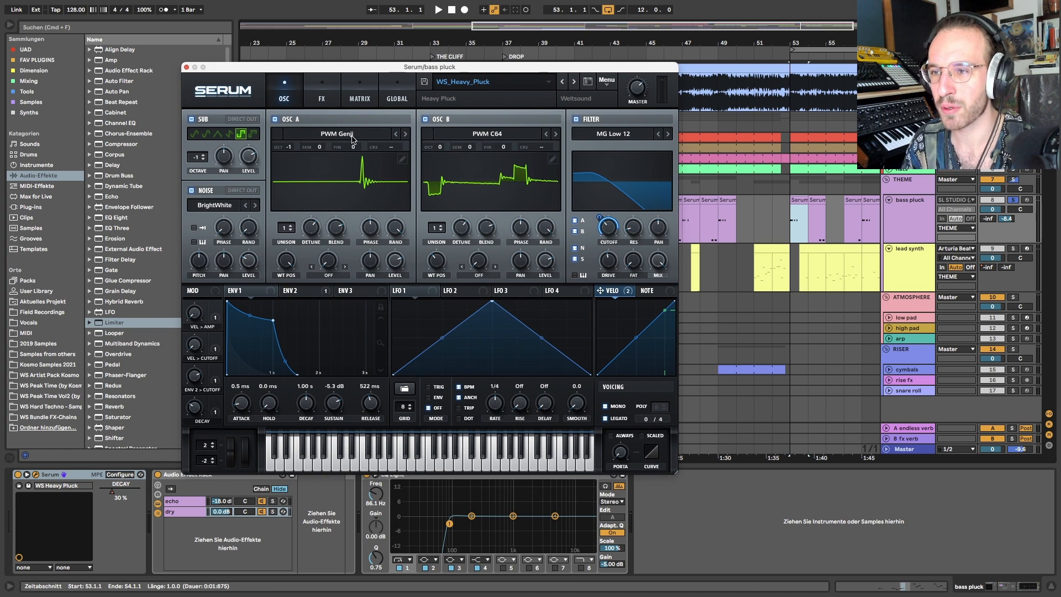
# View oscillator B's wavetable categories without changing the wavetable, and switch off oscillator B and the sub oscillator
pyautogui.click(490, 136)
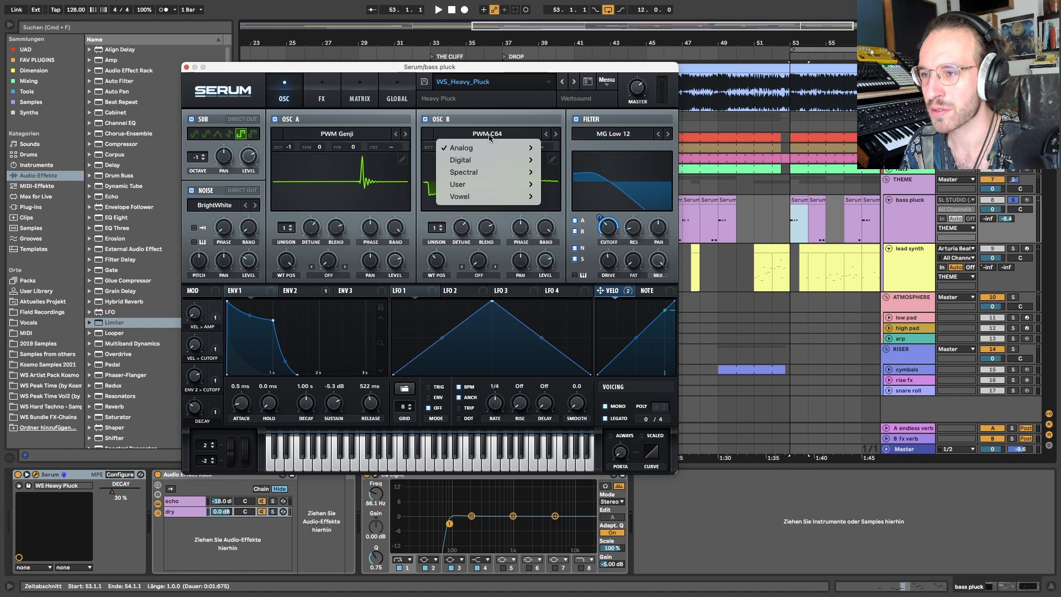
pyautogui.click(504, 139)
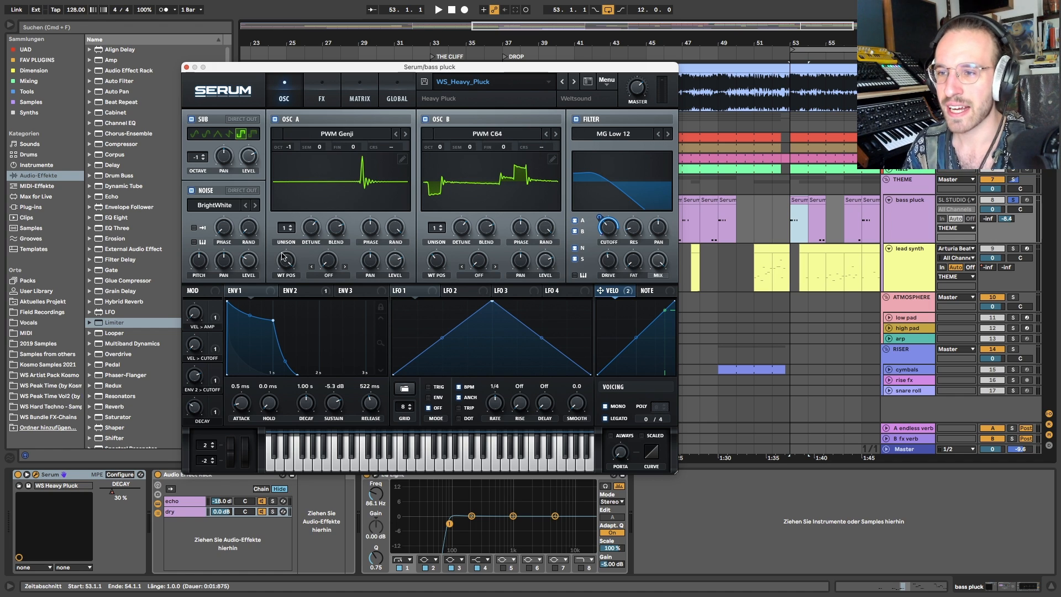
pyautogui.click(426, 120)
pyautogui.click(191, 119)
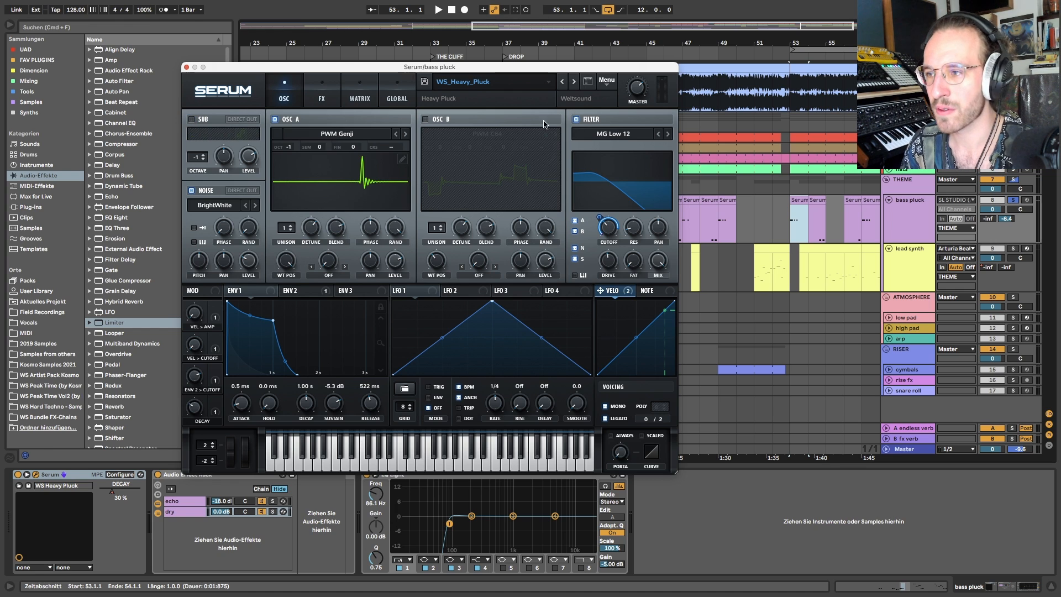
# Switch off the filter, the noise oscillator and oscillator A in the bass pluck's Serum patch
pyautogui.click(576, 119)
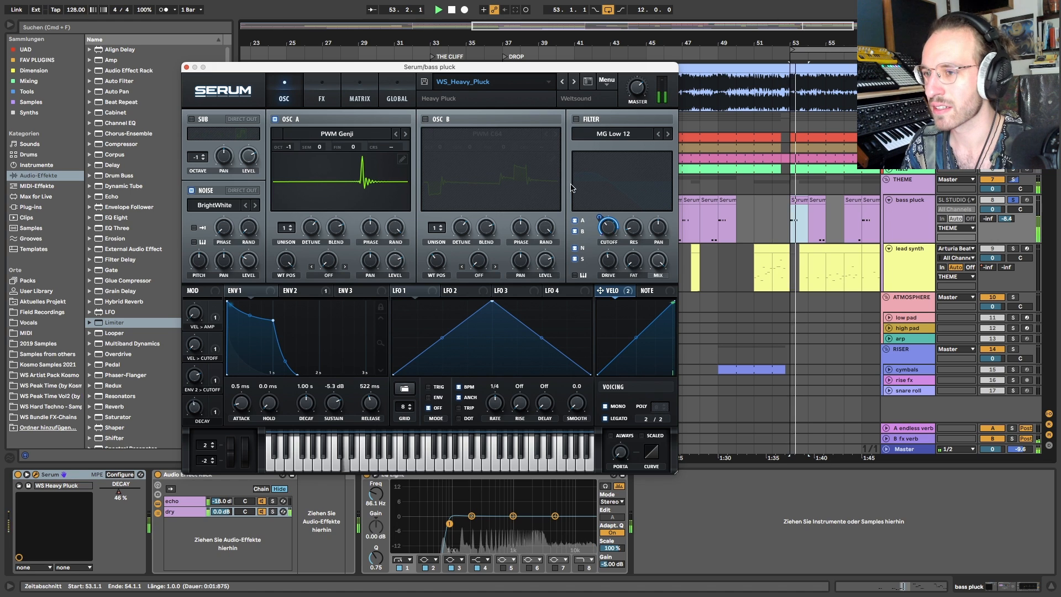
pyautogui.click(191, 190)
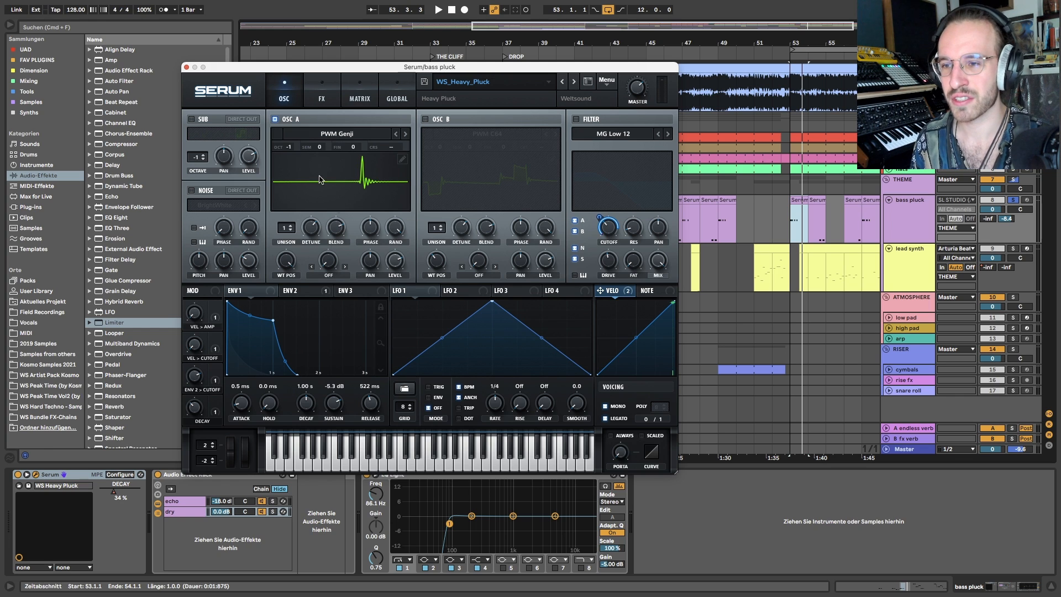
pyautogui.click(275, 119)
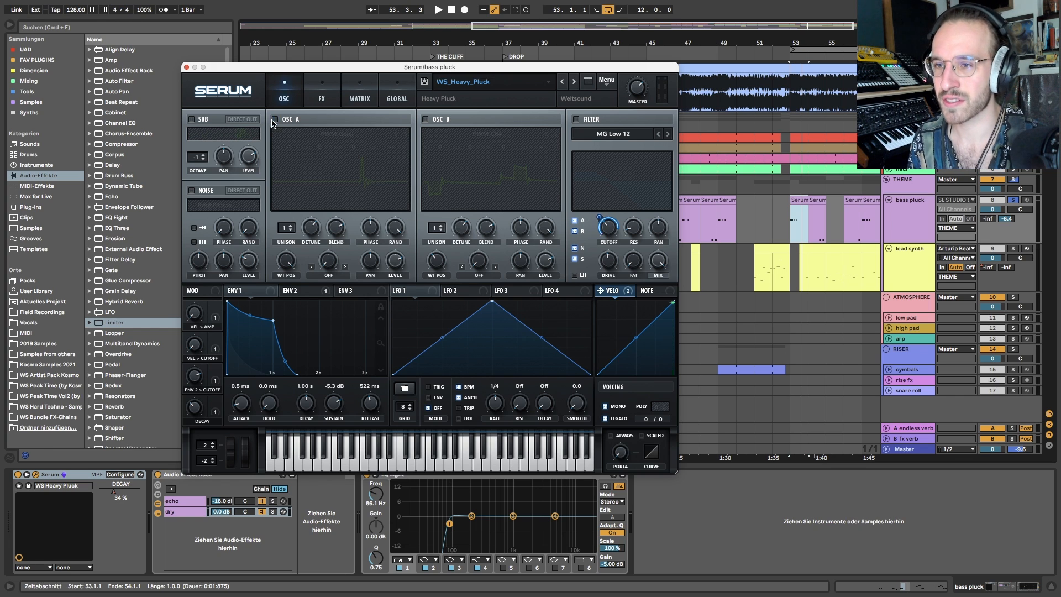
# Switch on oscillator B, listen to it alone from bar 53, and add oscillator A back in
pyautogui.click(426, 120)
pyautogui.press('space')
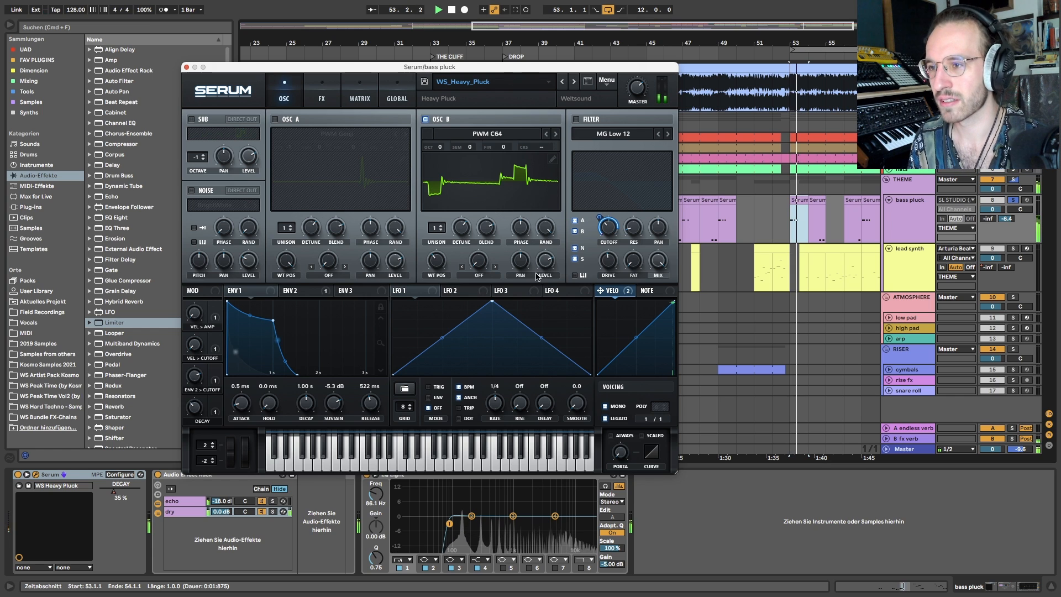
pyautogui.press('space')
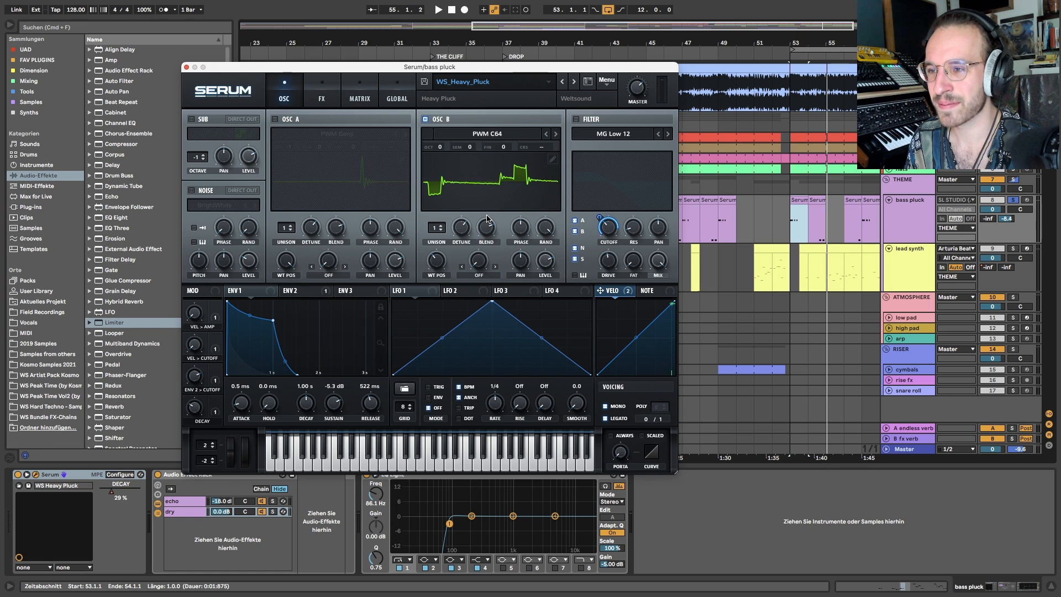
pyautogui.press('space')
pyautogui.click(276, 120)
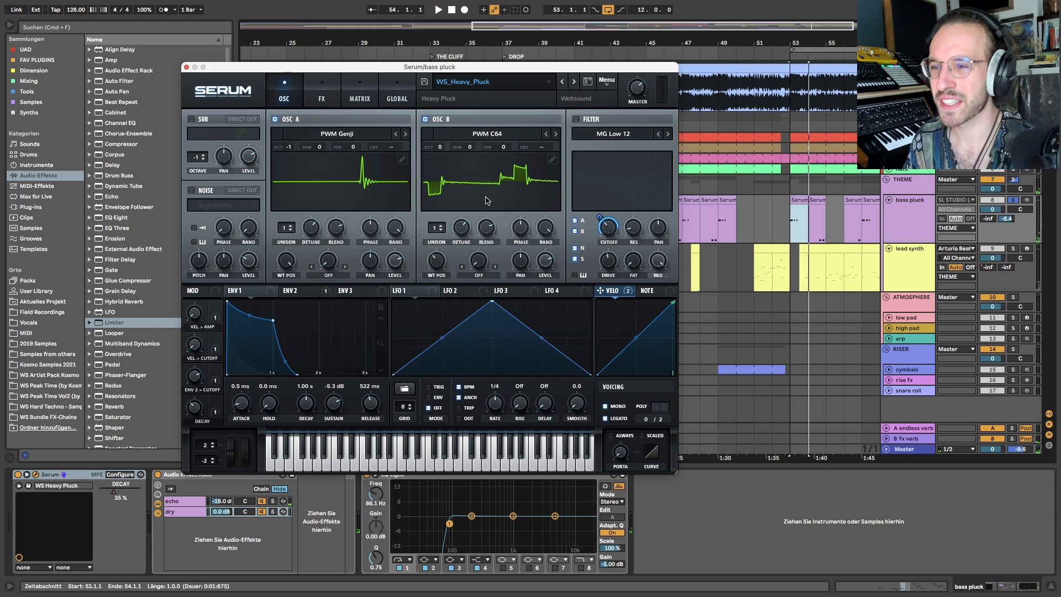
# Switch off oscillators A and B, enable the sub oscillator and listen to it on its own
pyautogui.click(425, 120)
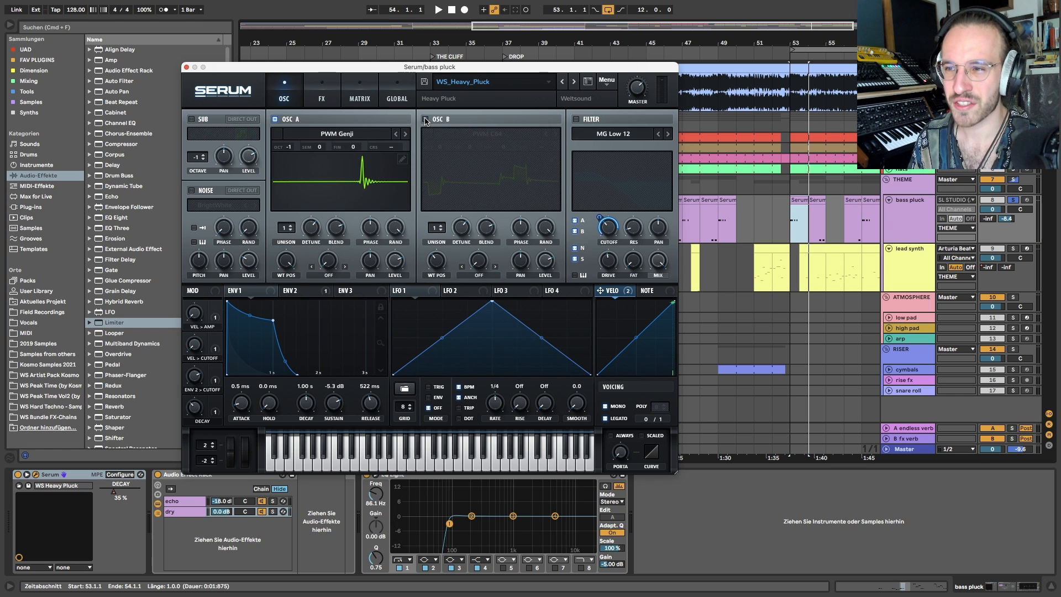
pyautogui.click(275, 119)
pyautogui.click(192, 119)
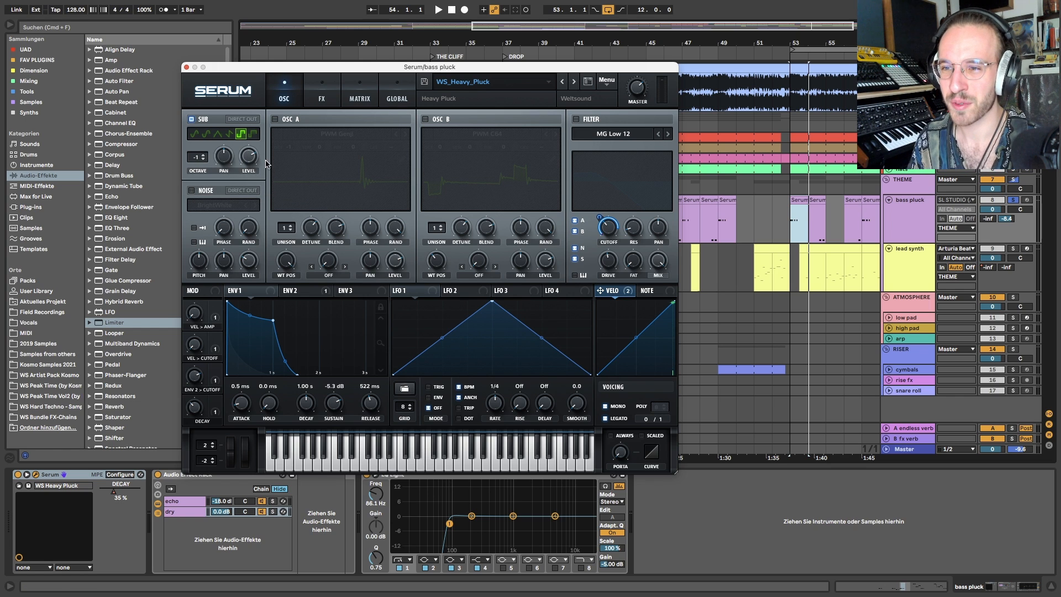
pyautogui.press('space')
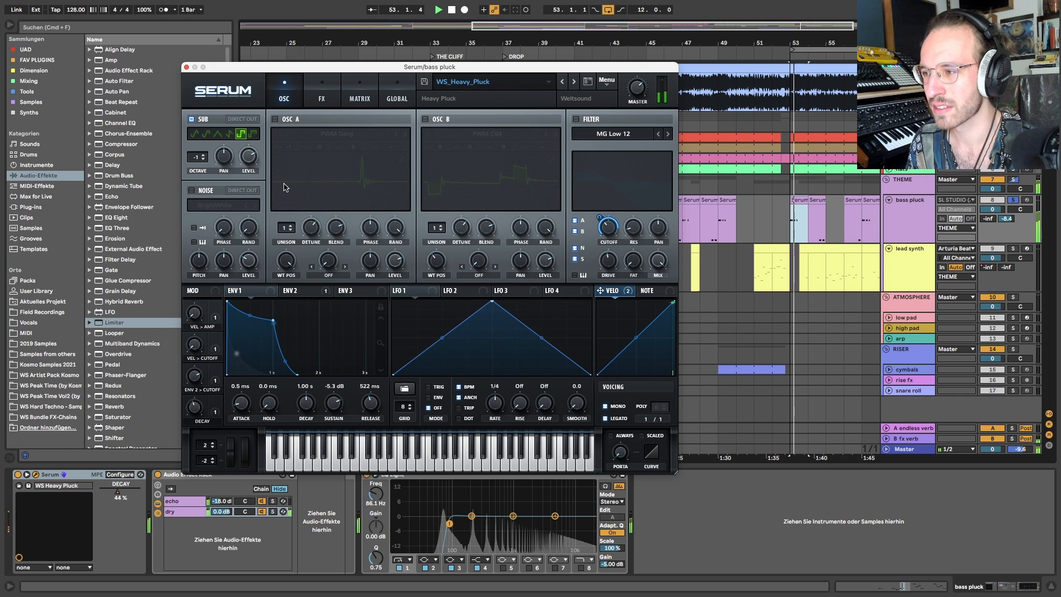
pyautogui.press('space')
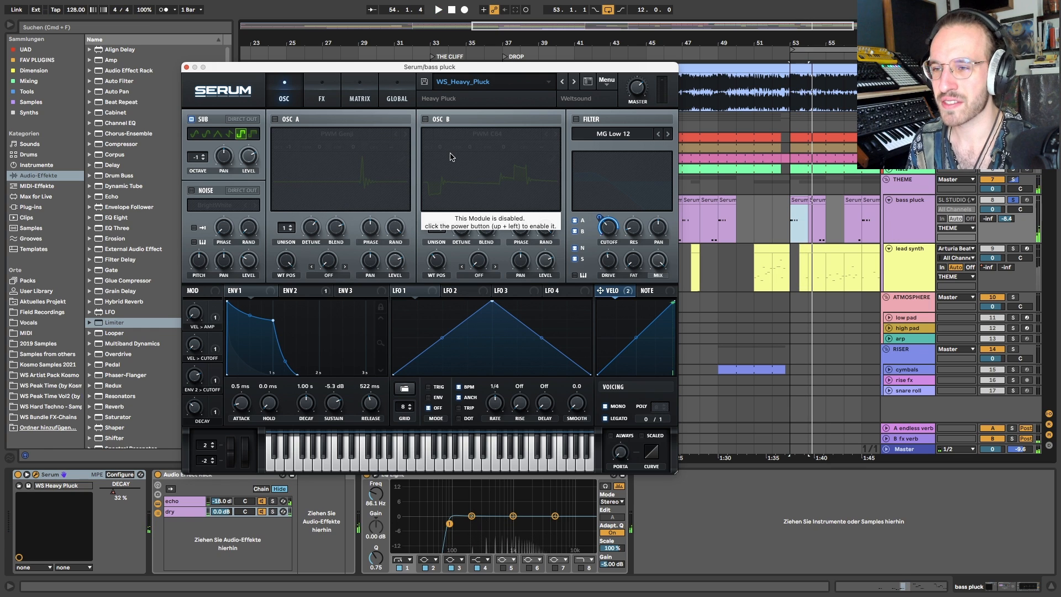
# Switch oscillators A and B and the noise oscillator back on, playing the layered pluck with the filter bypassed
pyautogui.click(425, 118)
pyautogui.click(275, 119)
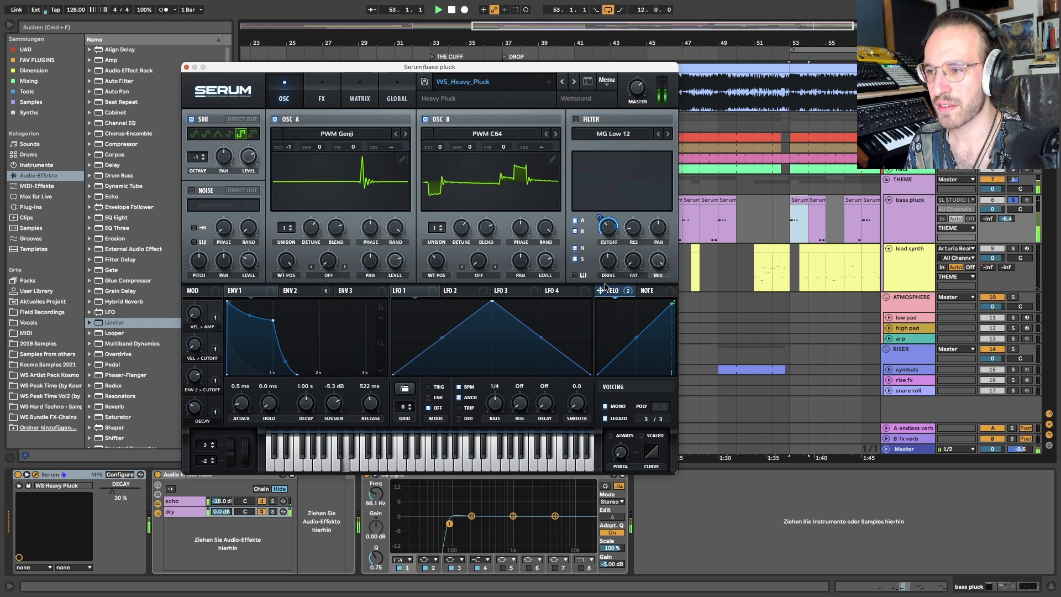
pyautogui.press('space')
pyautogui.press('space')
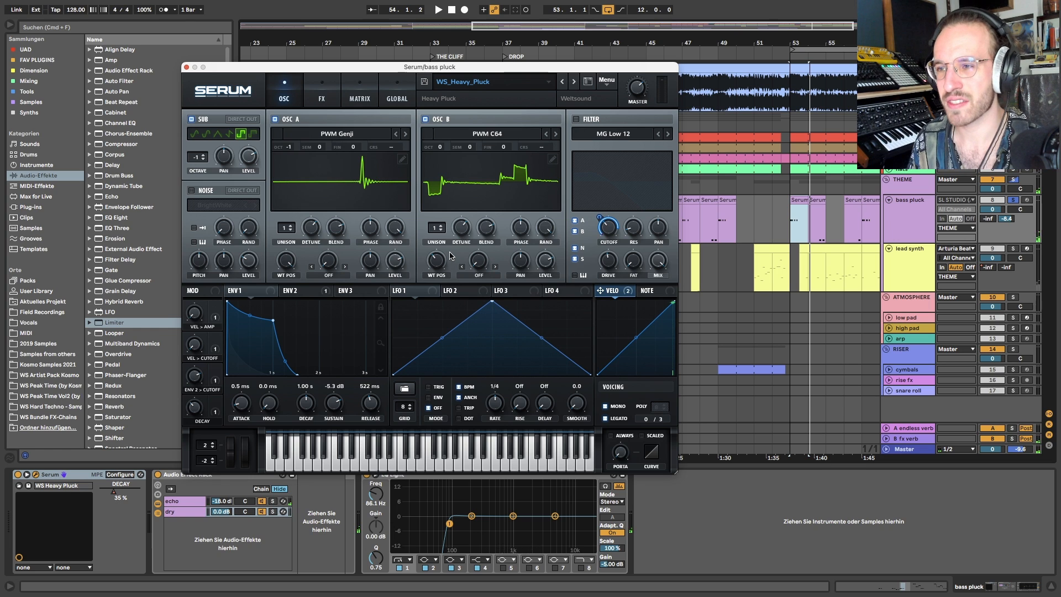
pyautogui.click(192, 191)
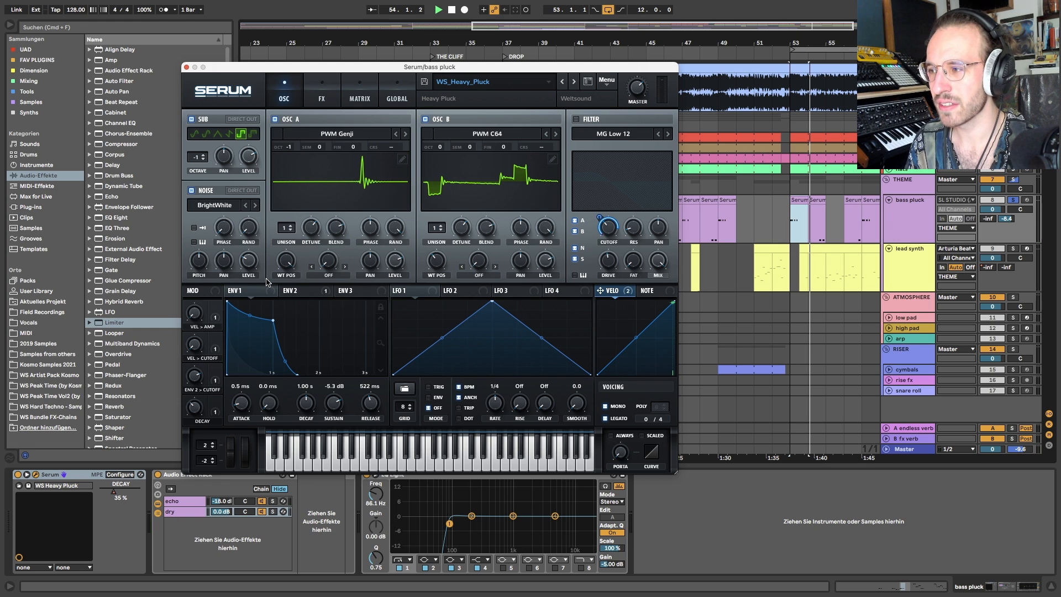
pyautogui.press('space')
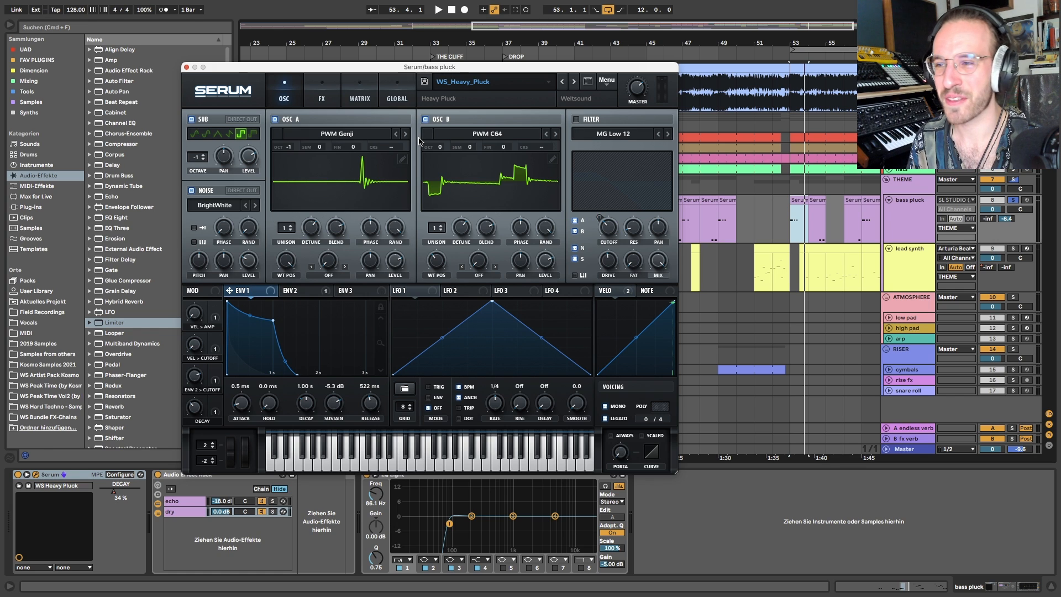
# Shift the arrangement to keep the bar 53 clips in sight and compare the Envelope 1 and Envelope 2 shapes
pyautogui.click(805, 222)
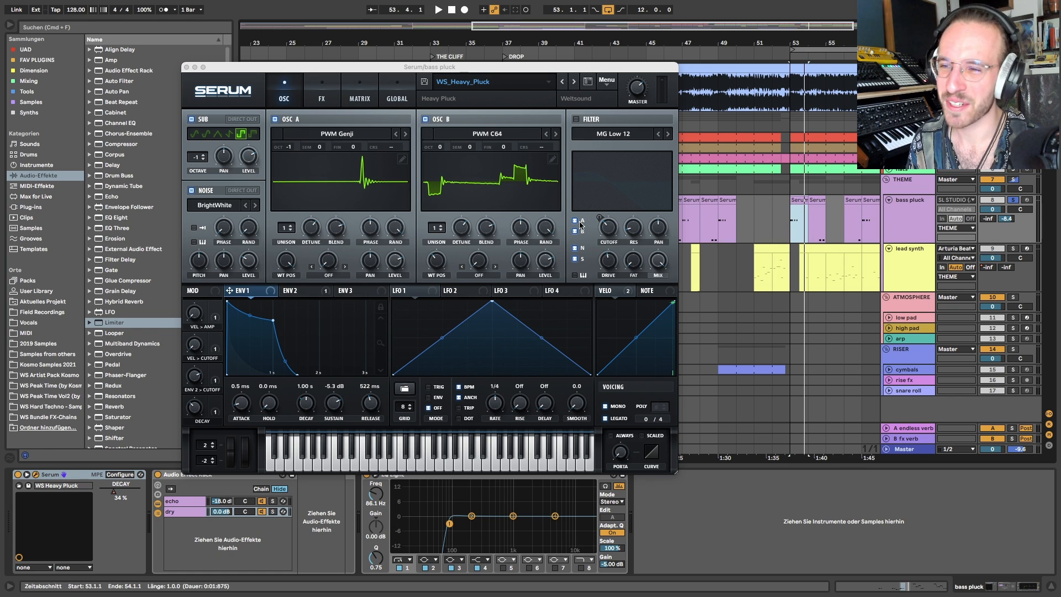
pyautogui.scroll(1, 811, 219)
pyautogui.hscroll(2, 811, 219)
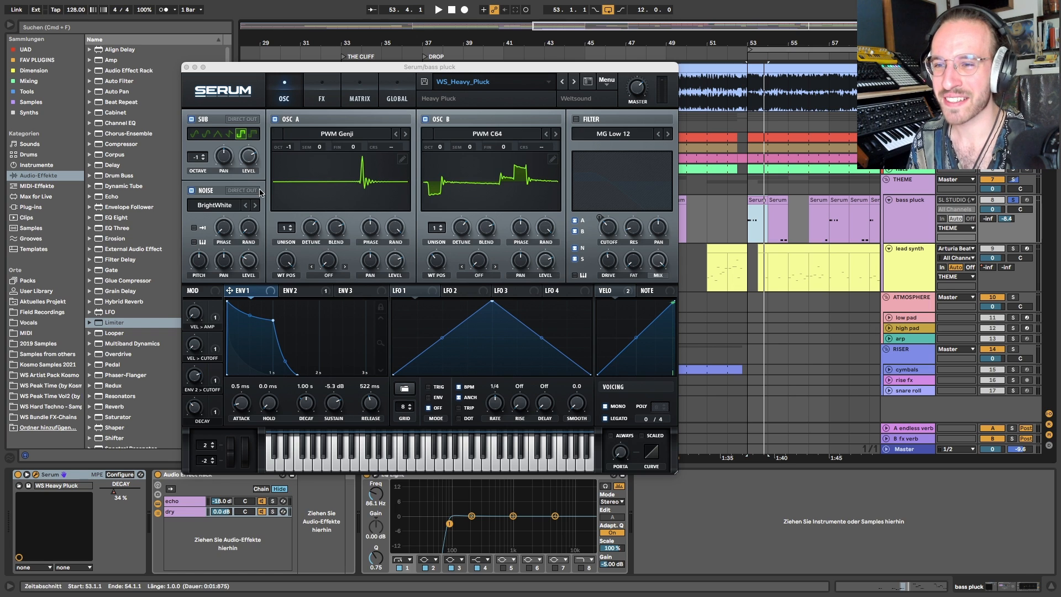
pyautogui.click(245, 289)
pyautogui.click(295, 290)
pyautogui.click(263, 291)
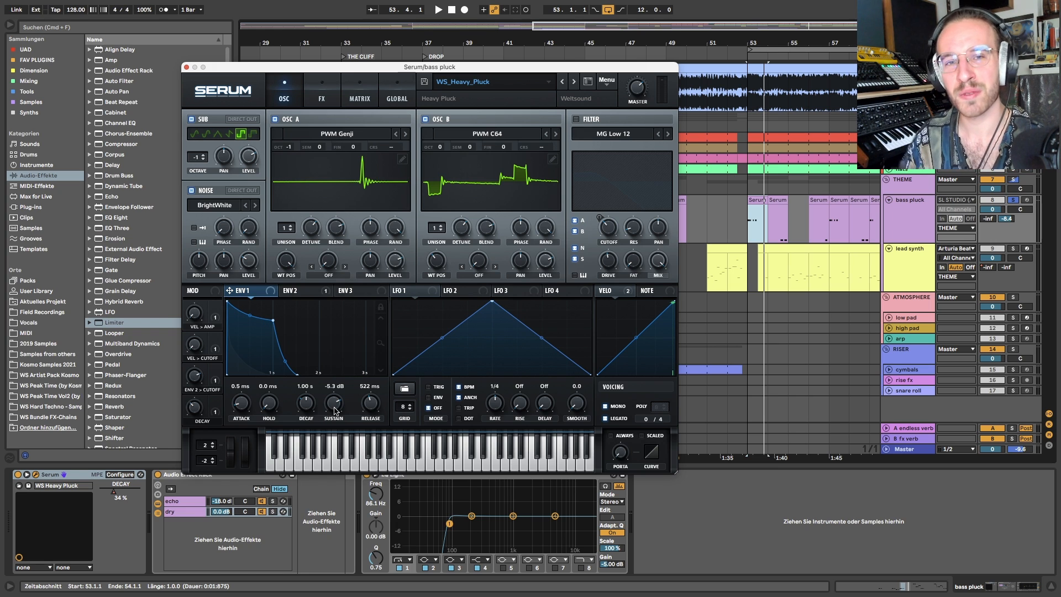
pyautogui.click(297, 291)
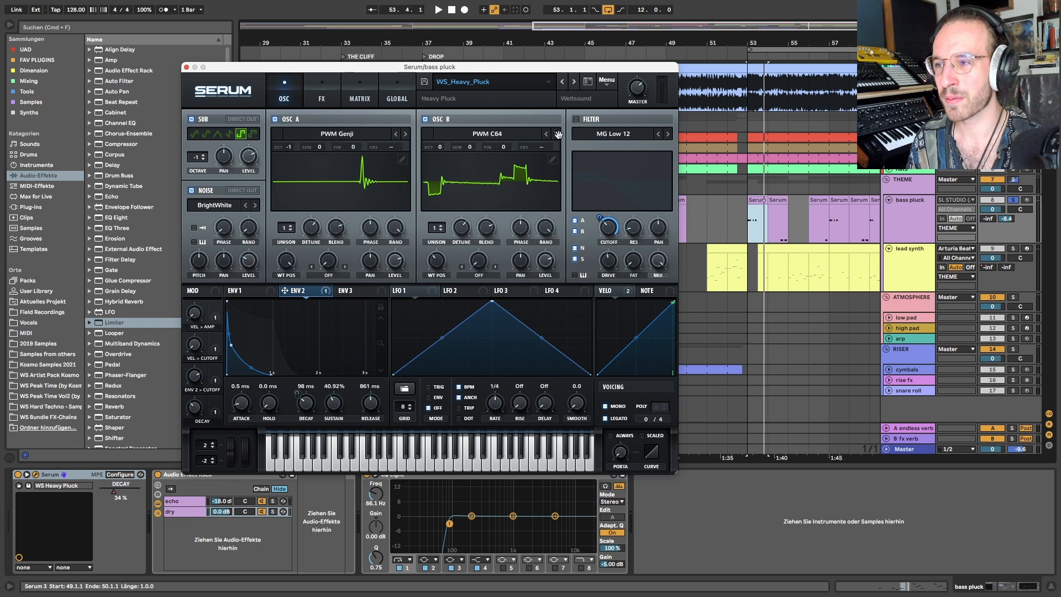
# Compare the playing bass pluck with and without the MG Low 12 filter, leaving the filter enabled
pyautogui.click(577, 119)
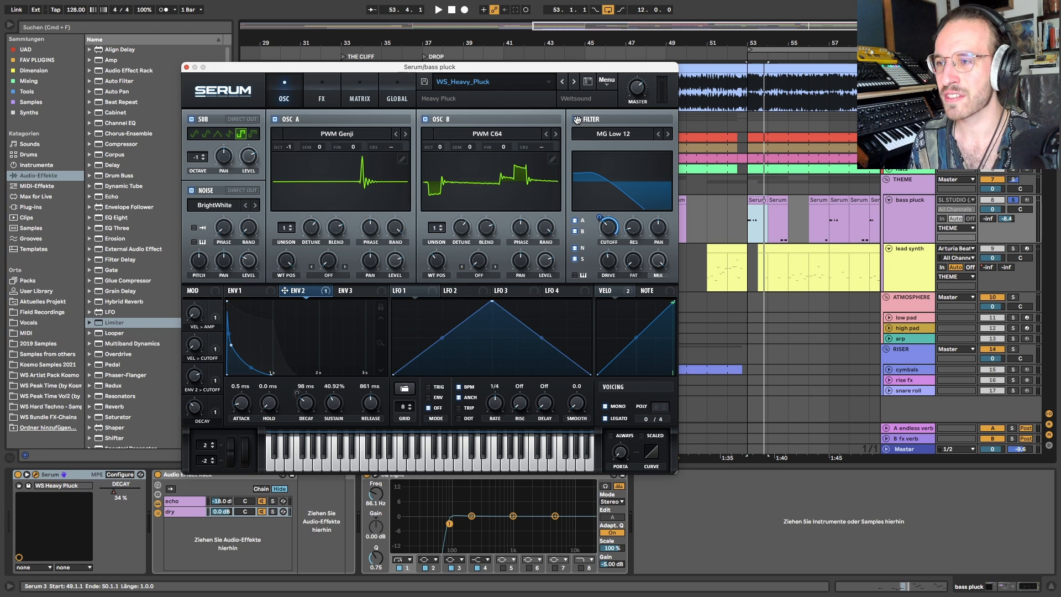
pyautogui.click(577, 120)
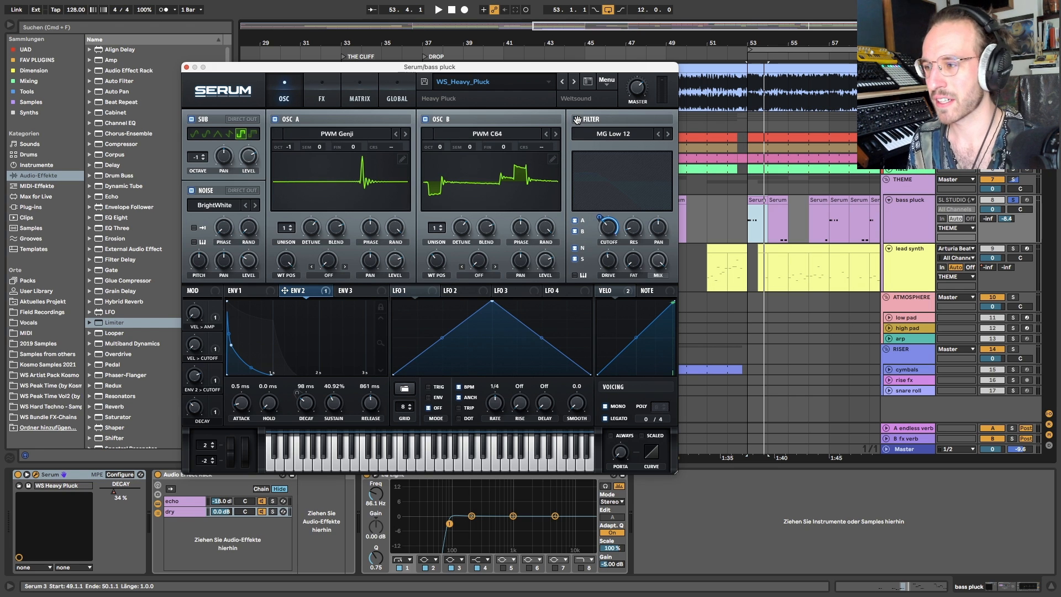
pyautogui.press('space')
pyautogui.click(577, 119)
pyautogui.click(577, 120)
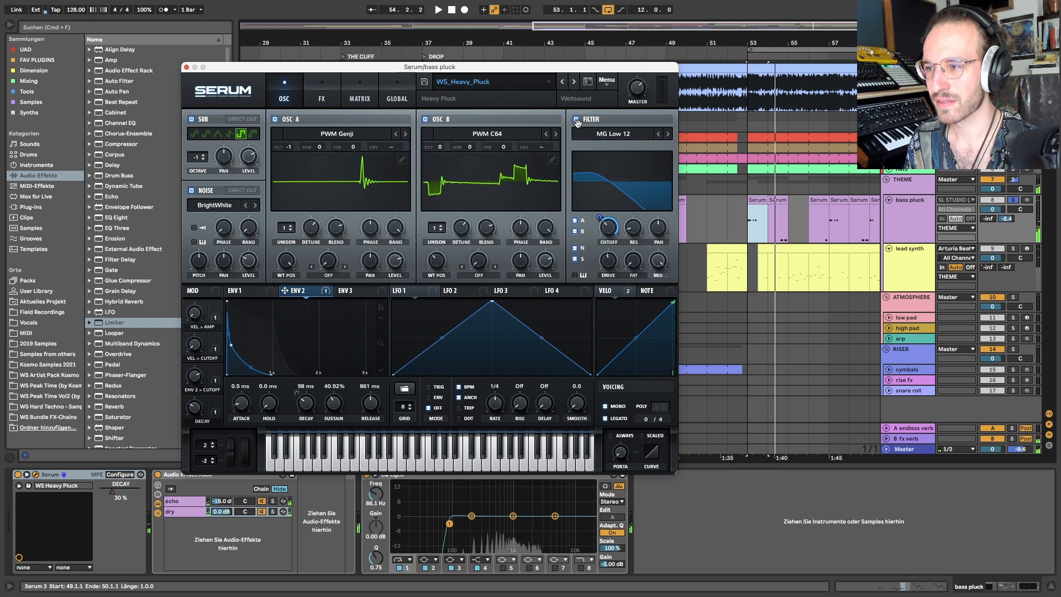
pyautogui.click(577, 120)
pyautogui.click(577, 119)
pyautogui.press('space')
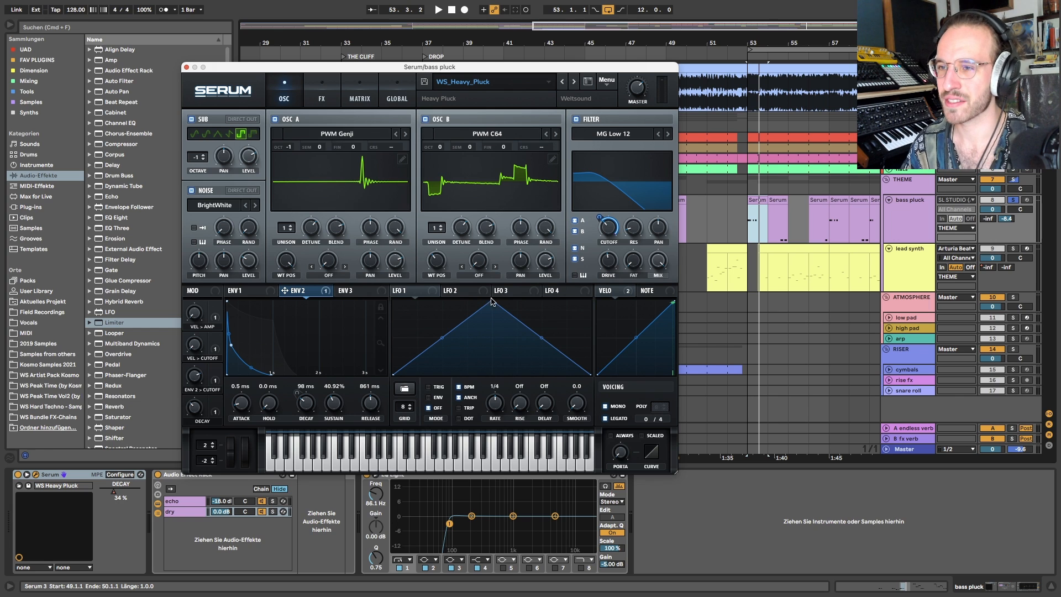
# Review the settings of Envelope 1 and Envelope 2, and listen to the filtered bass pluck from bar 53
pyautogui.click(243, 290)
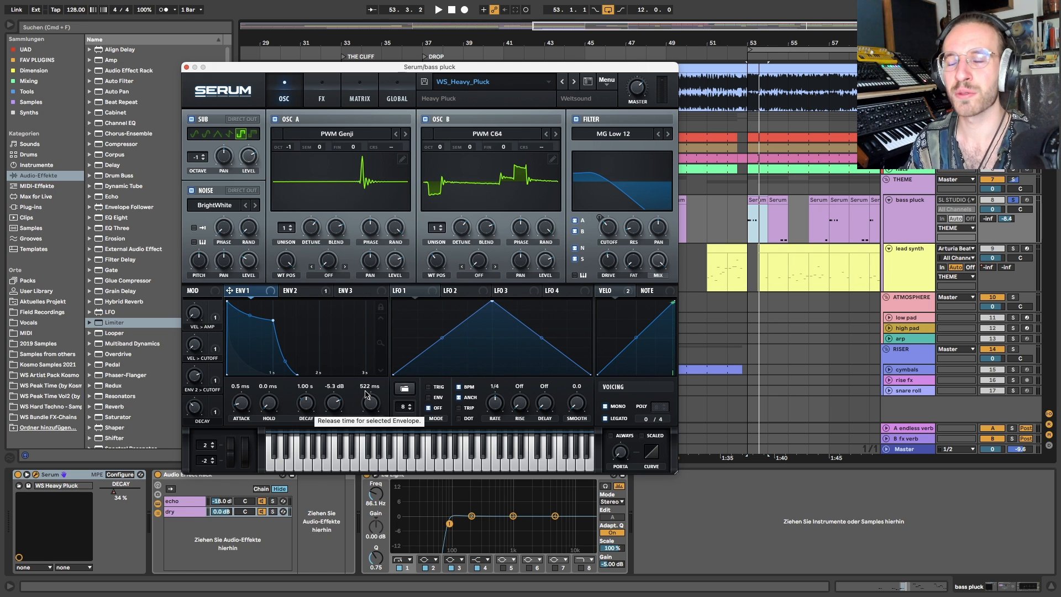
pyautogui.click(309, 291)
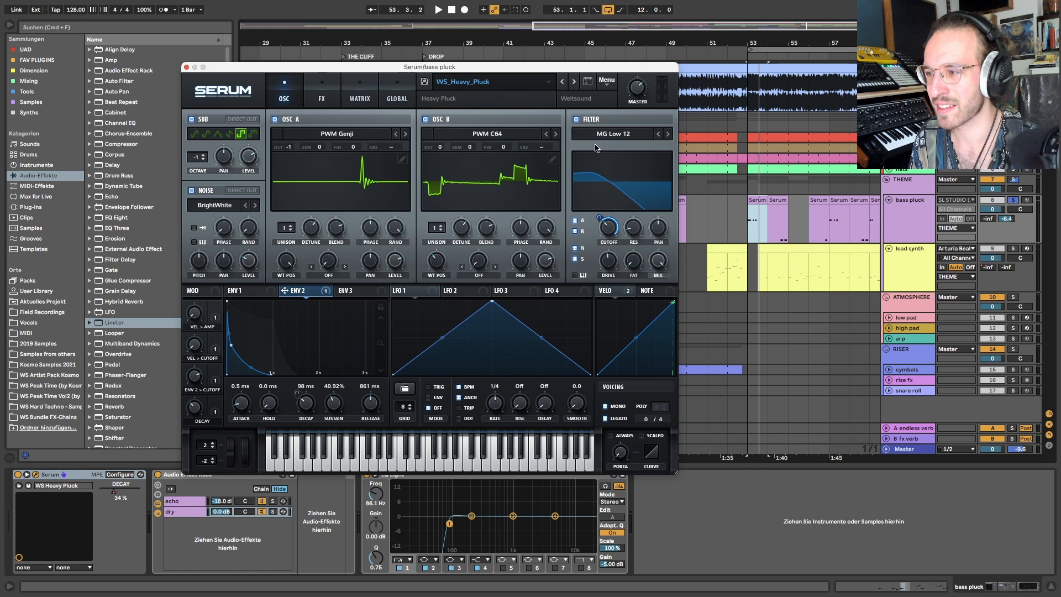
pyautogui.click(765, 223)
pyautogui.press('space')
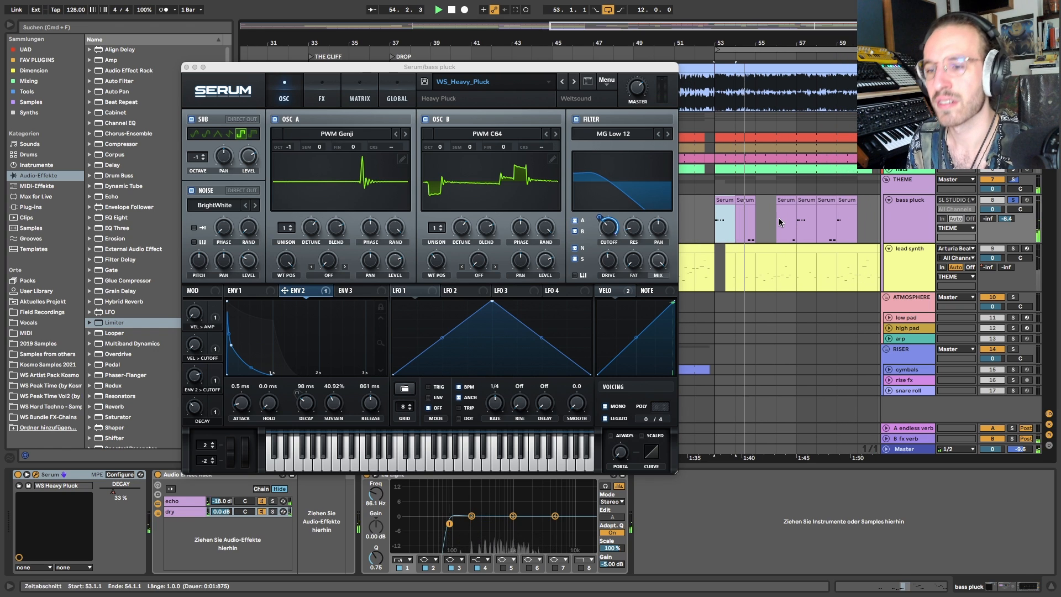
pyautogui.press('space')
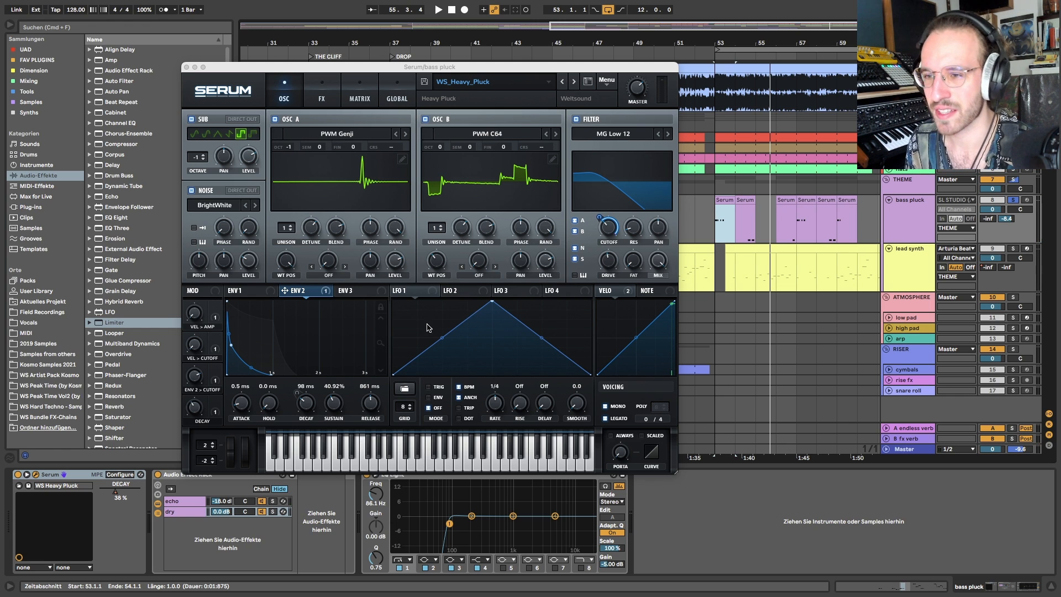
# Examine the Hyper/Dimension effect and compare it with the oscillators' own unison settings
pyautogui.click(322, 95)
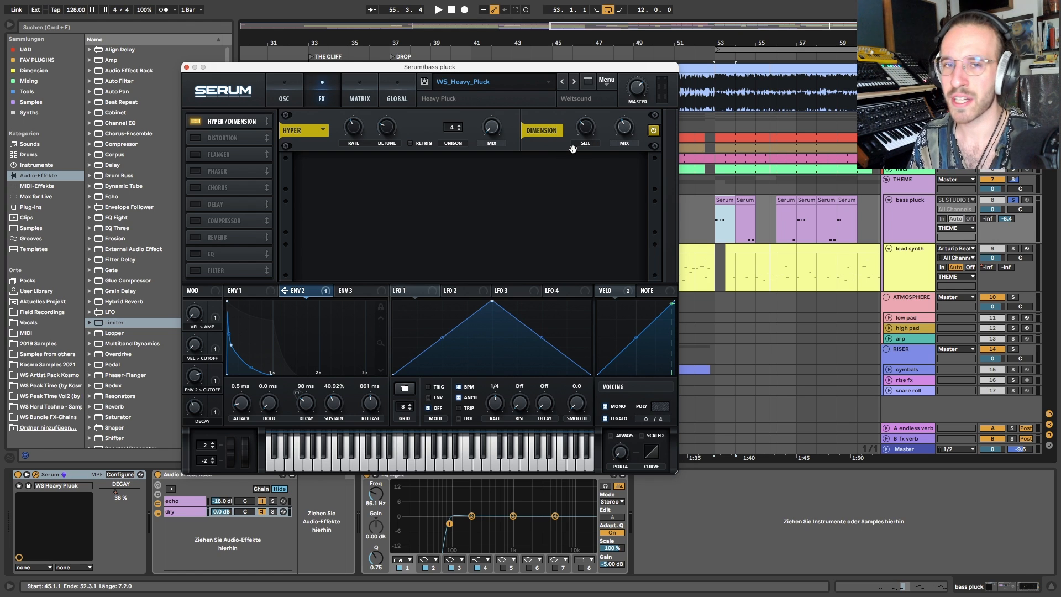
pyautogui.click(285, 99)
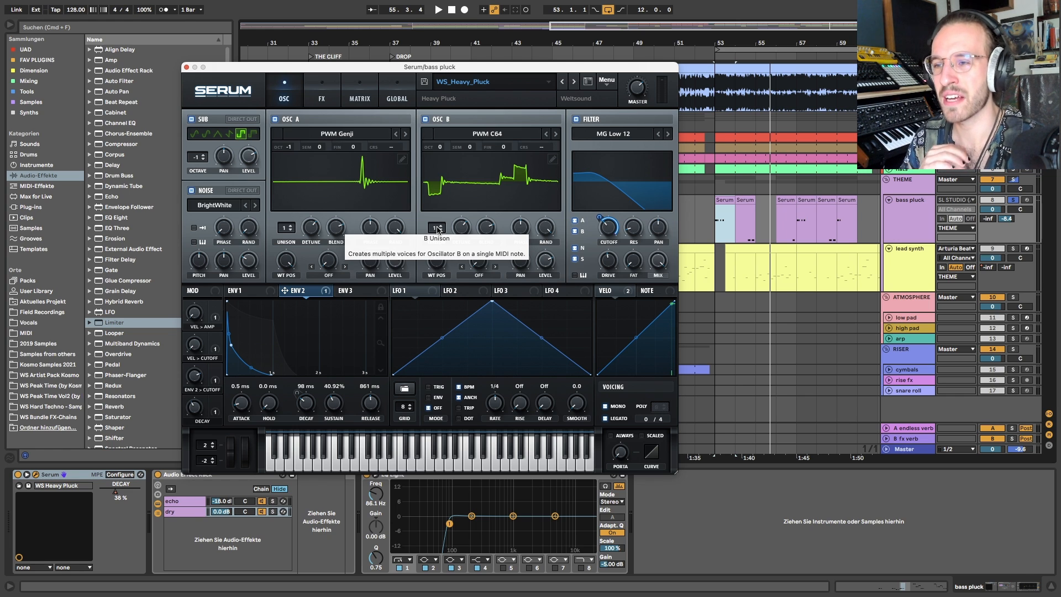
pyautogui.click(323, 99)
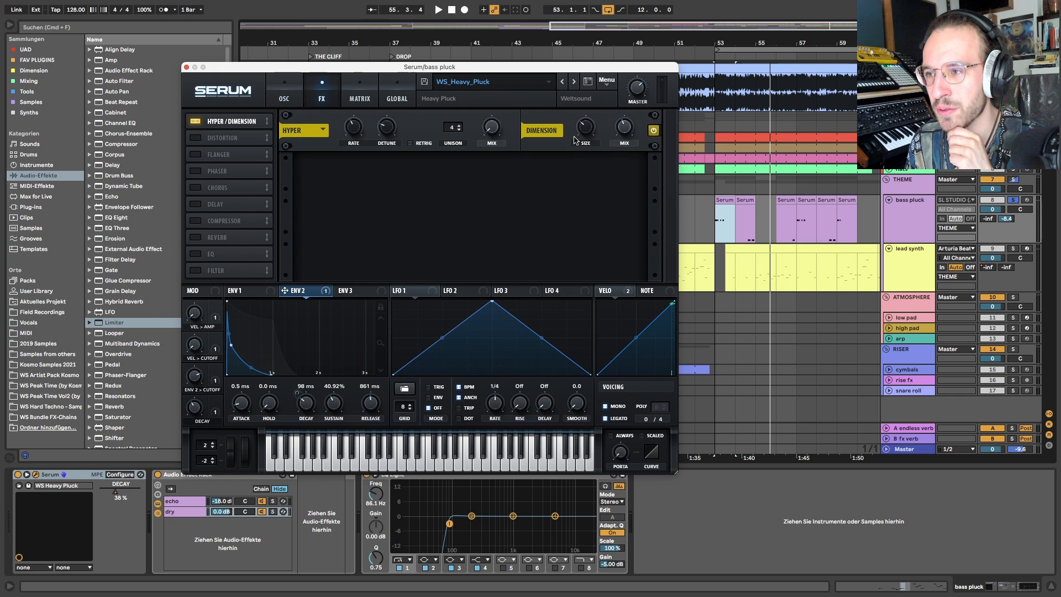
# Try a unison of 8 on oscillator A and 5 on oscillator B, listening to the pluck from bar 53
pyautogui.click(288, 88)
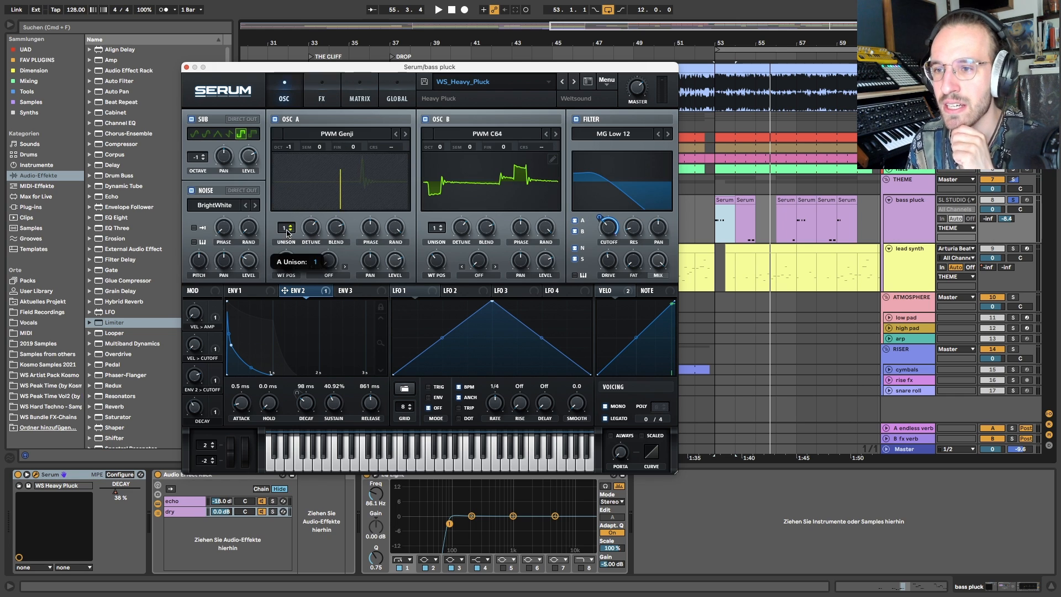
pyautogui.moveTo(438, 230); pyautogui.dragTo(463, 69)
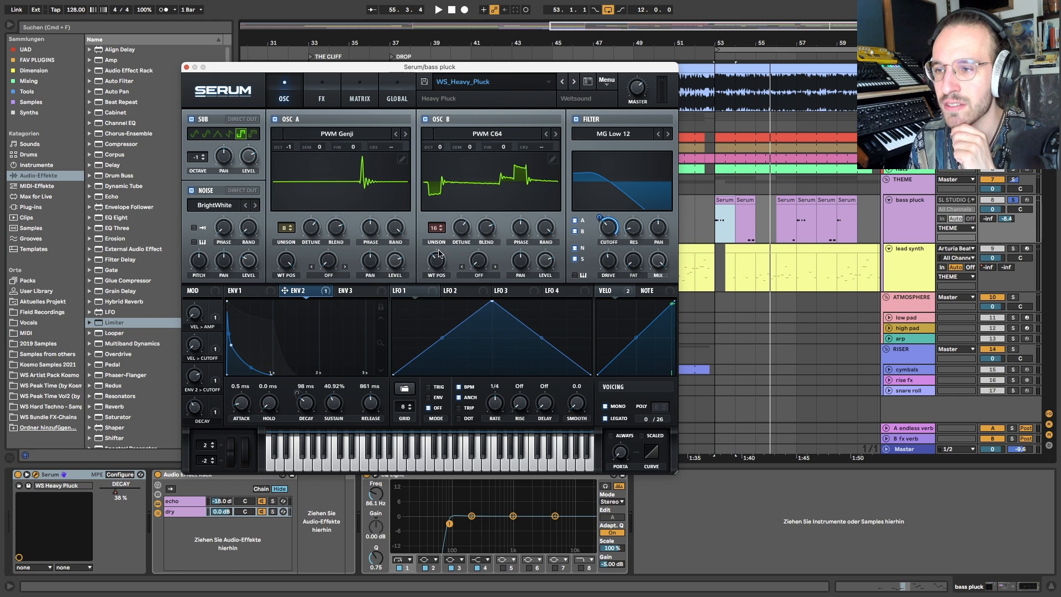
pyautogui.moveTo(438, 224); pyautogui.dragTo(442, 198)
pyautogui.press('space')
pyautogui.press('space')
pyautogui.press('space')
pyautogui.press('space')
pyautogui.press('space')
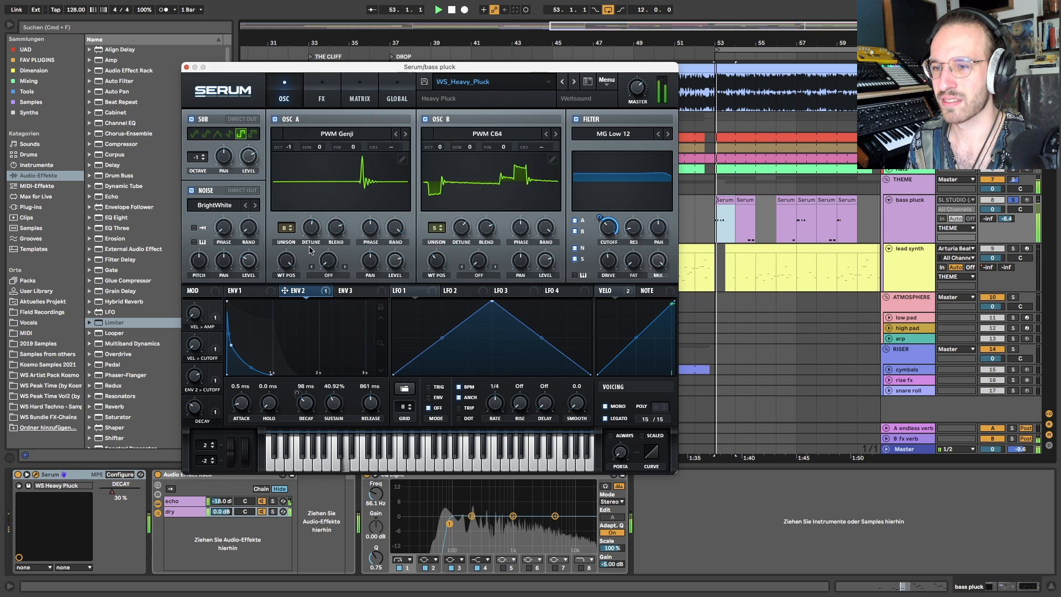
pyautogui.press('space')
pyautogui.press('space')
pyautogui.doubleClick(461, 228)
pyautogui.press('space')
pyautogui.press('space')
pyautogui.press('space')
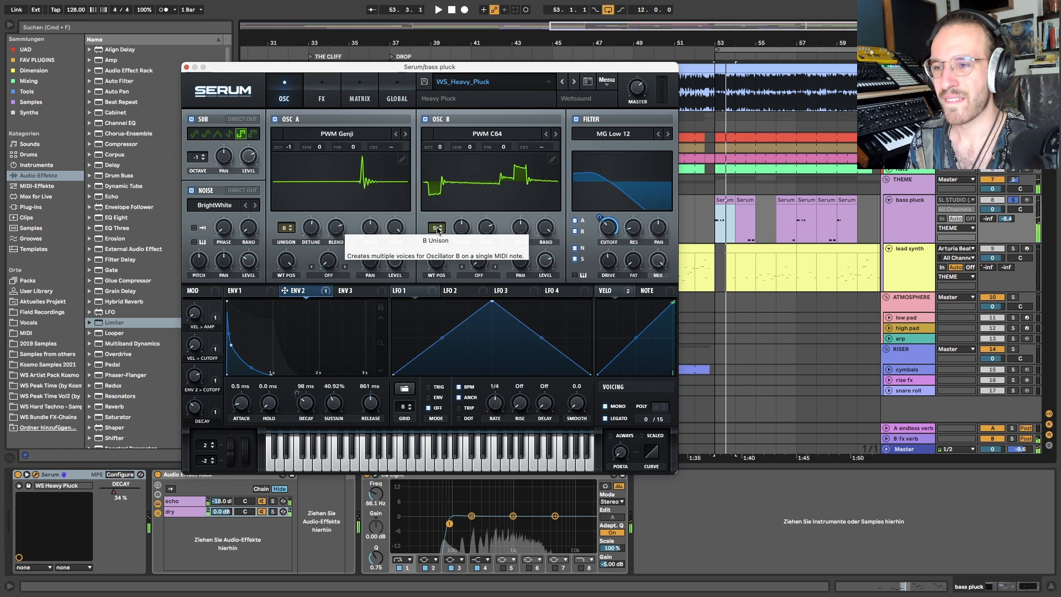
# Reset the unison of oscillators A and B to 1 and return to the Hyper/Dimension effect settings
pyautogui.doubleClick(437, 228)
pyautogui.doubleClick(286, 228)
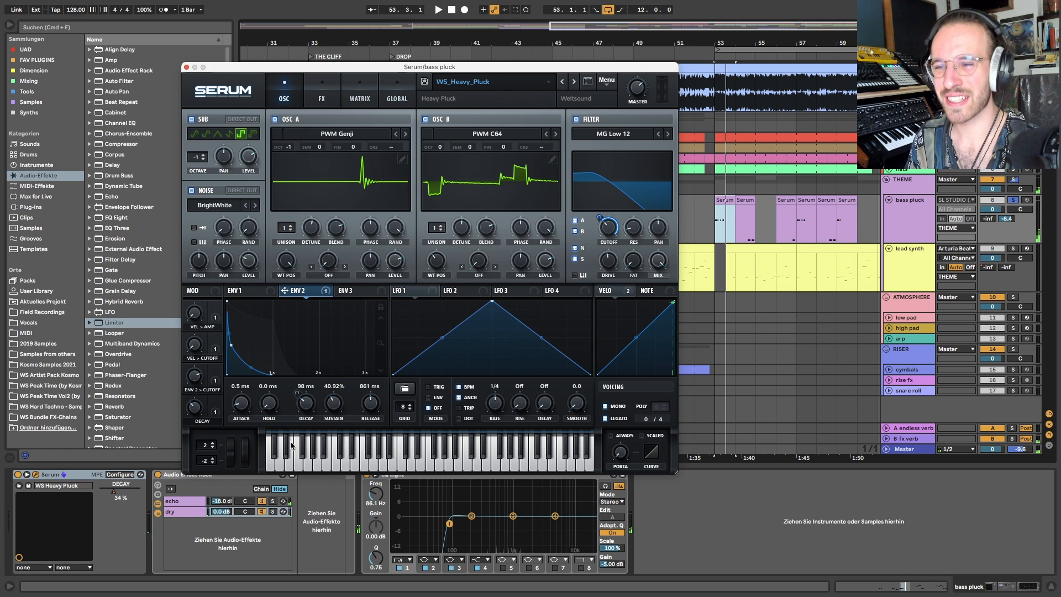
pyautogui.click(321, 94)
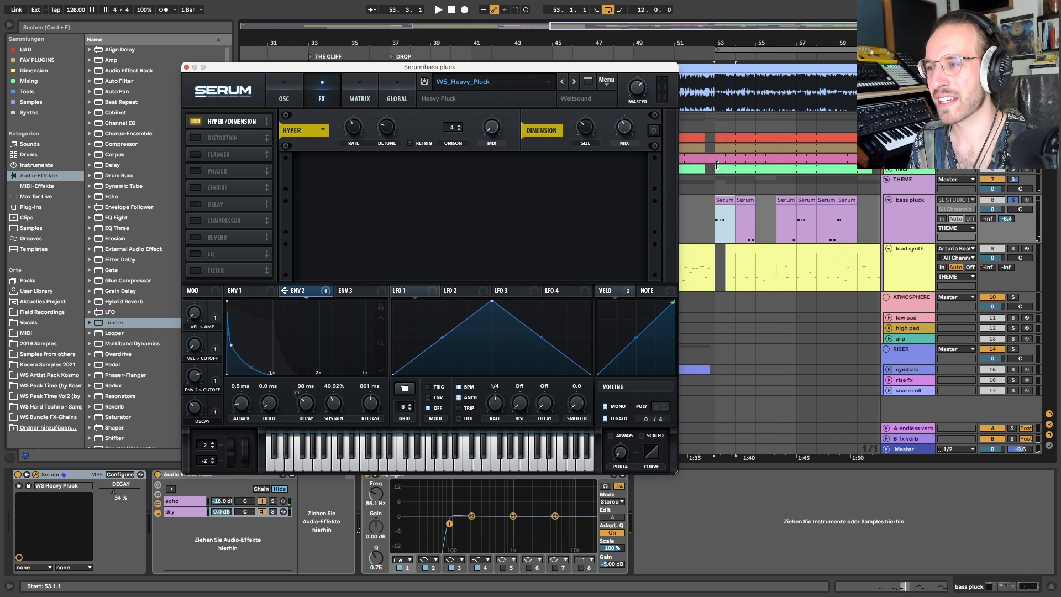
# Turn the Hyper/Dimension effect back on and listen to the bass pluck from bar 53
pyautogui.click(654, 131)
pyautogui.press('space')
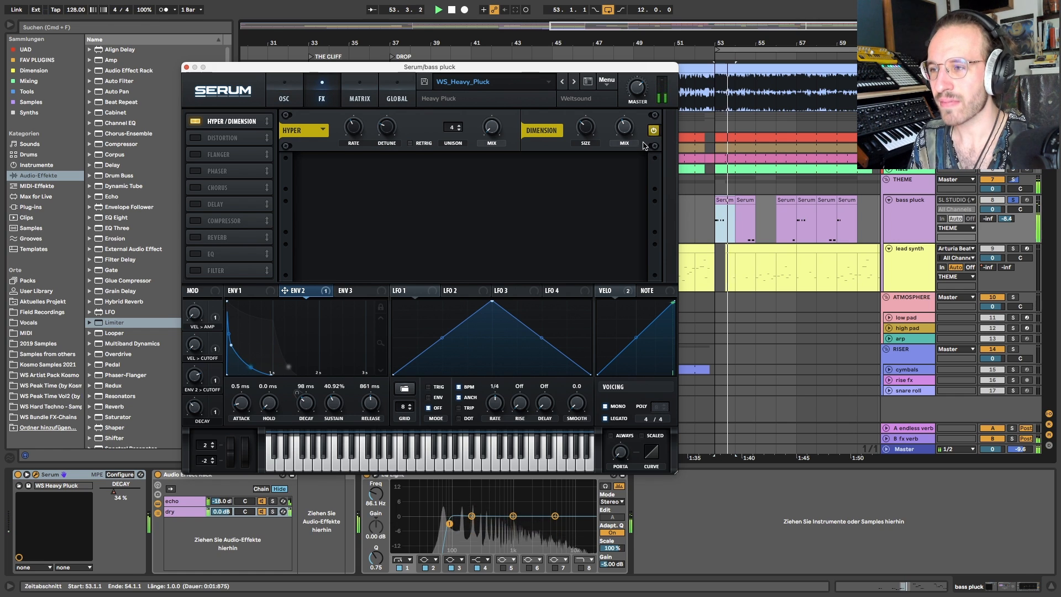
pyautogui.press('space')
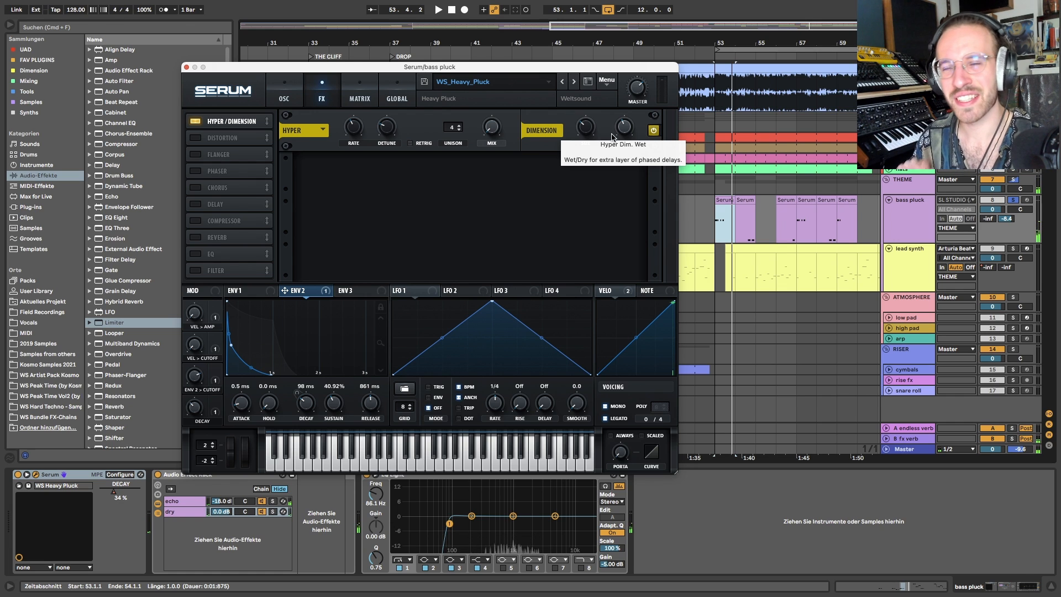
# Review the oscillator settings and the modulation matrix with its macro assignments in the bass pluck's Serum patch
pyautogui.click(288, 89)
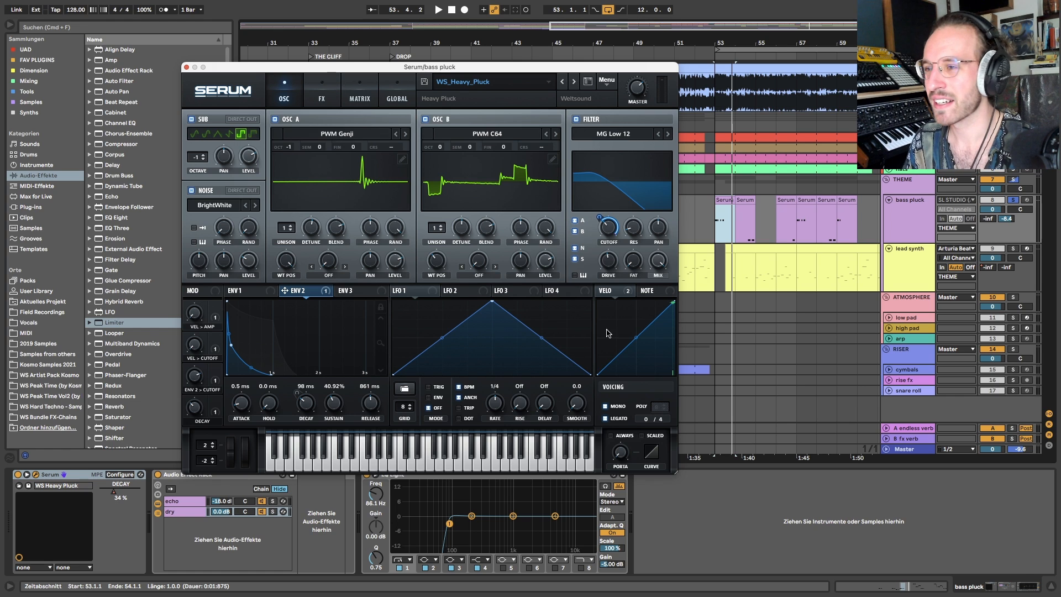
pyautogui.click(335, 92)
pyautogui.click(375, 89)
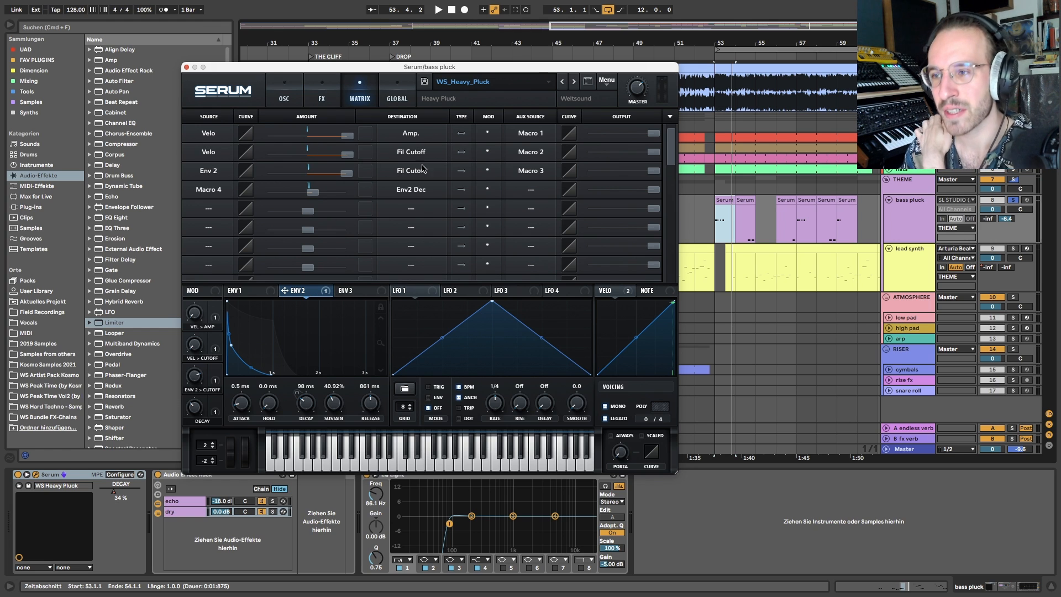
pyautogui.moveTo(193, 321)
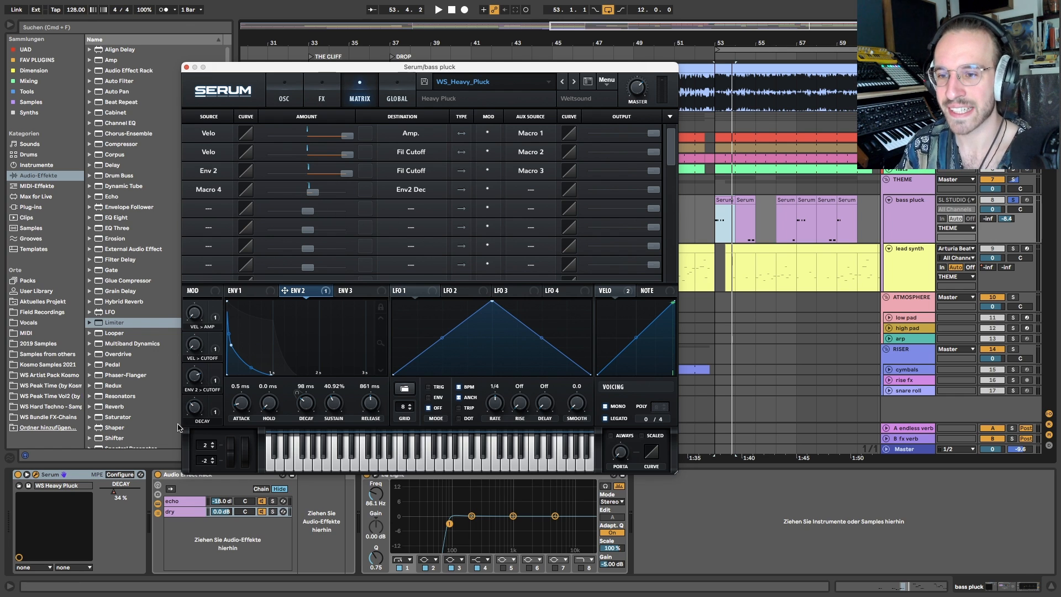
# Display the arrangement's automation and give the bass pluck's Serum DECAY automation its own lane
pyautogui.press('a')
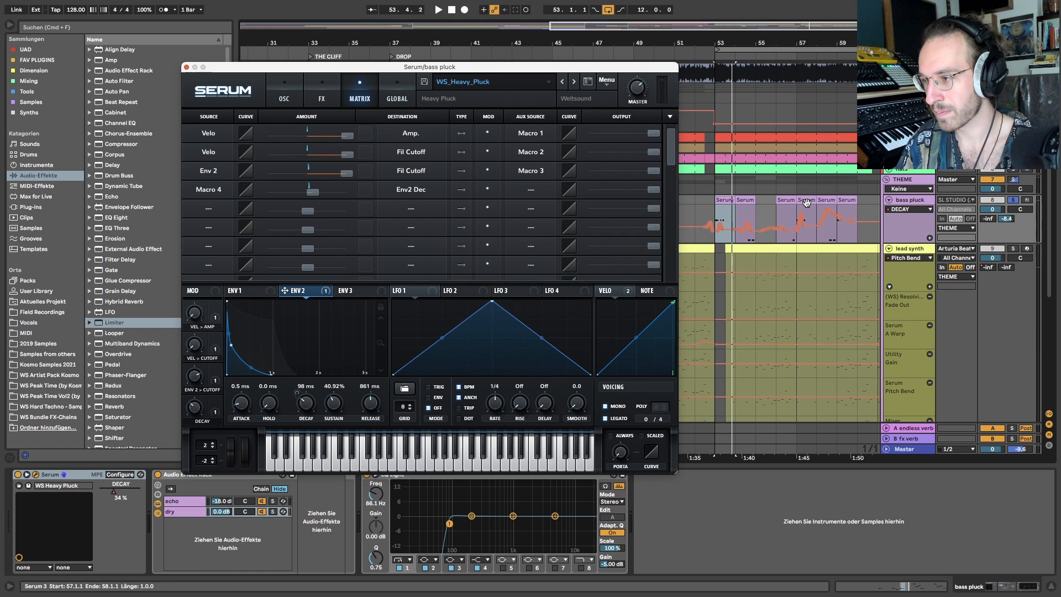
pyautogui.click(717, 219)
pyautogui.moveTo(768, 217); pyautogui.dragTo(760, 217)
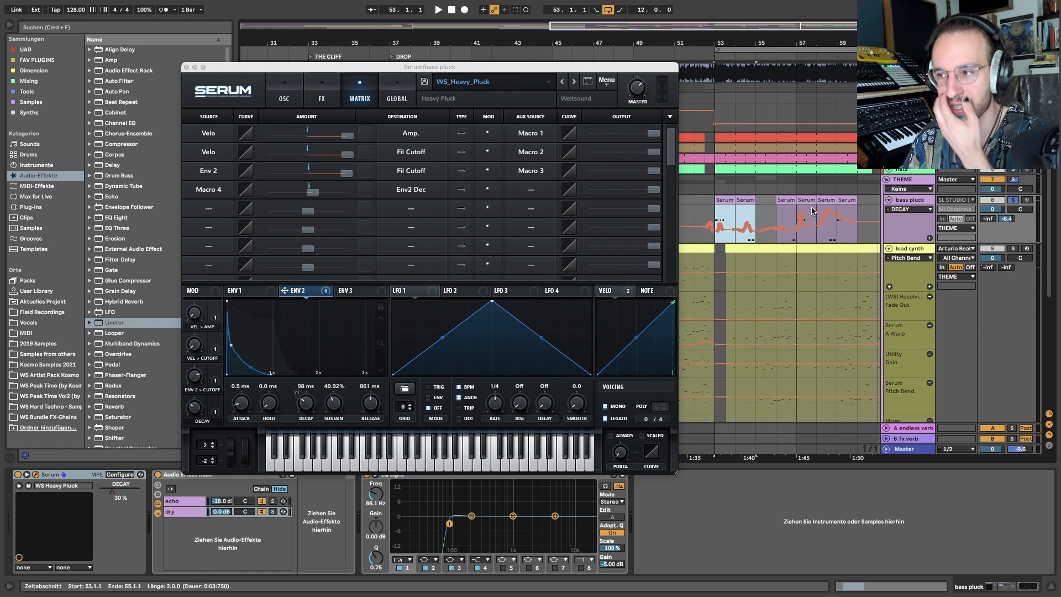
pyautogui.click(930, 237)
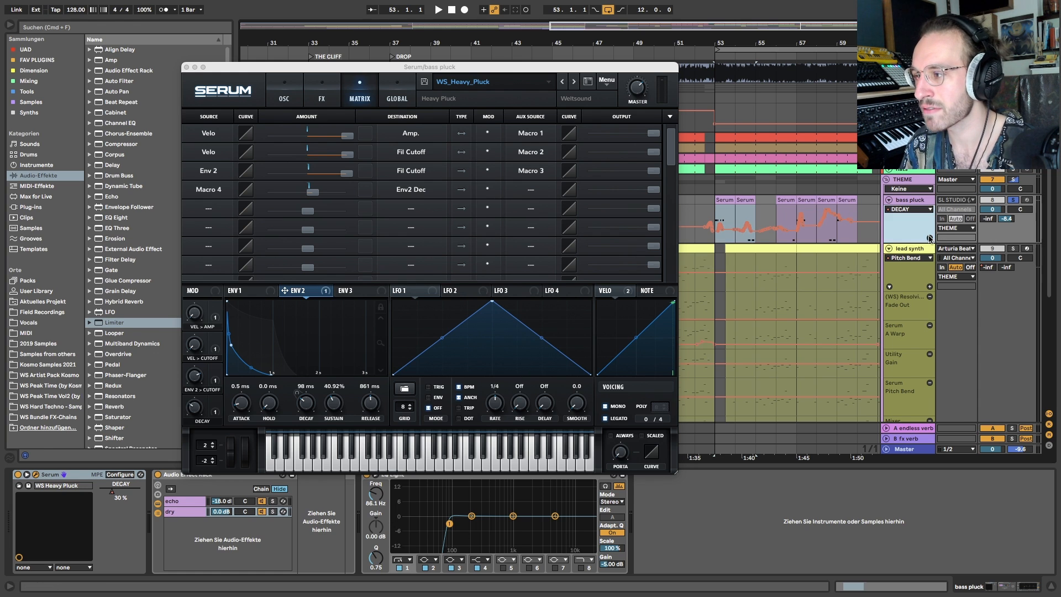
# Check Serum's global settings, return to its oscillators and close the plug-in window
pyautogui.click(401, 100)
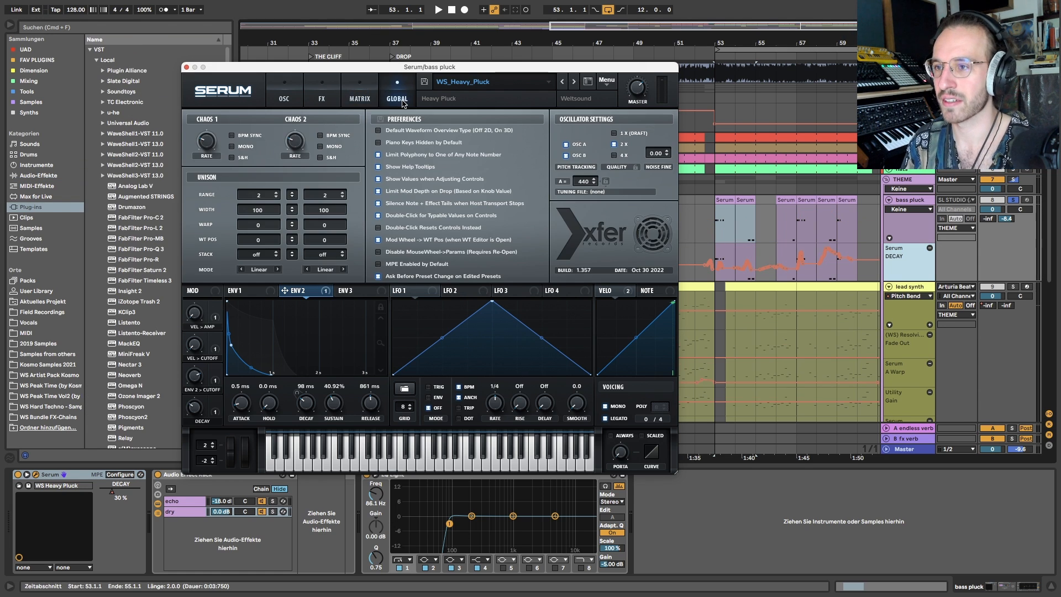
pyautogui.click(284, 99)
pyautogui.click(187, 68)
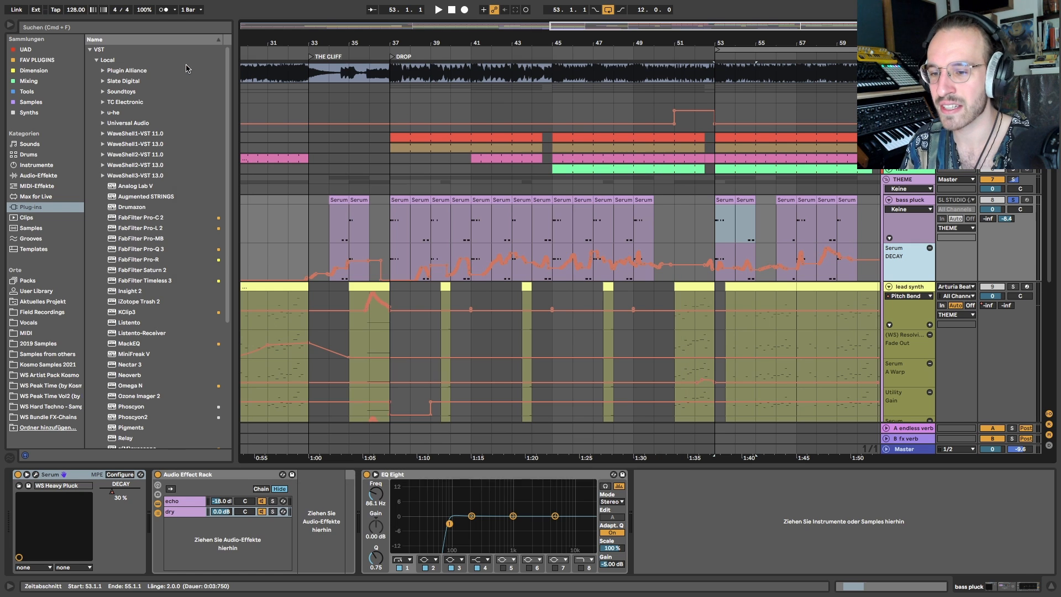
# Show the echo chain's devices in the bass pluck's Audio Effect Rack and hide the automation
pyautogui.click(184, 511)
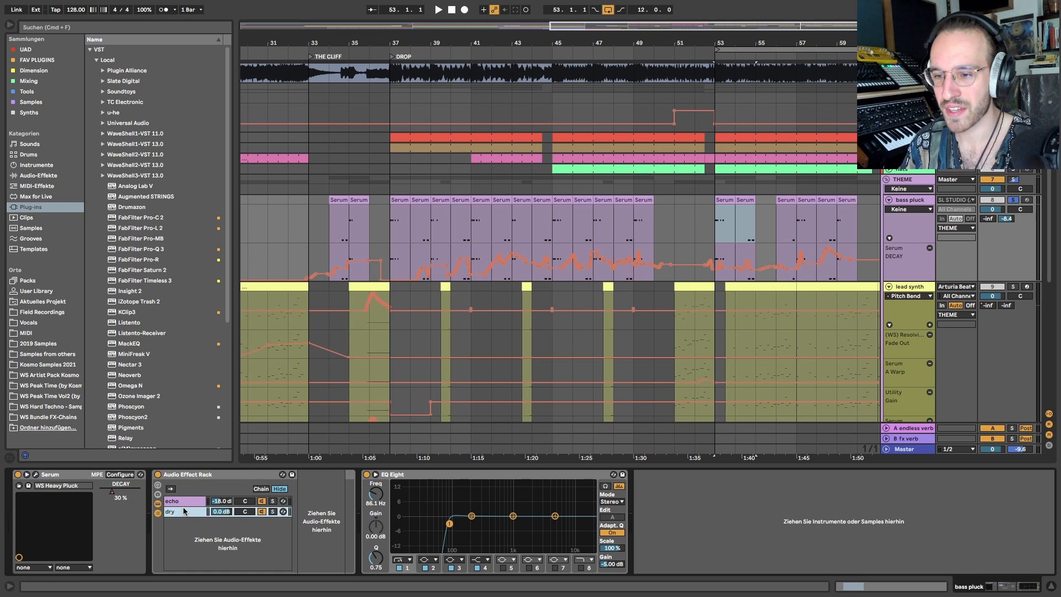
pyautogui.press('Up')
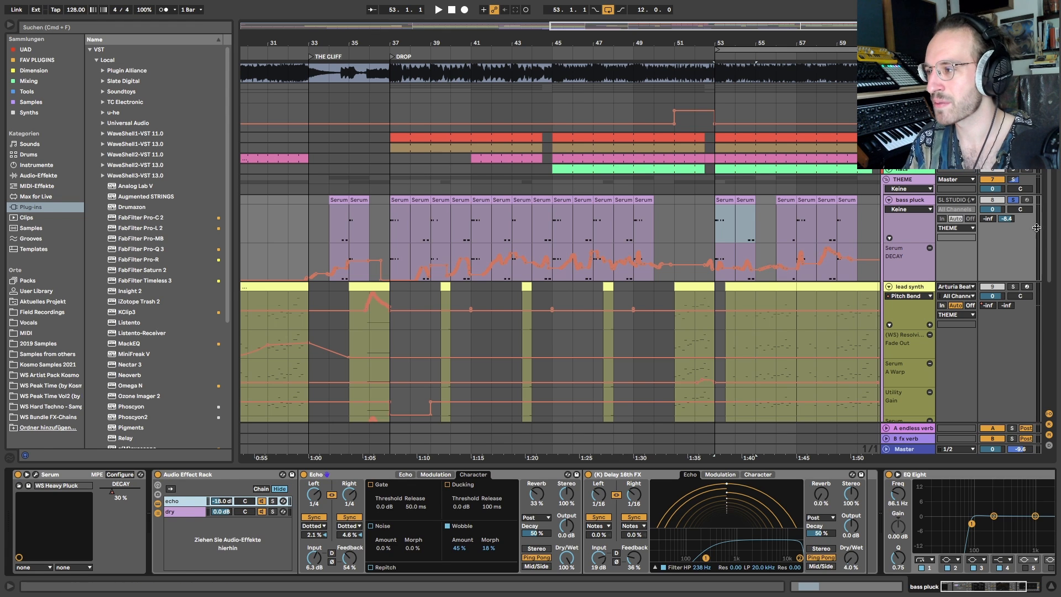
pyautogui.press('a')
# Review the reverb and EQ settings of the Synth Room 3 device on the B fx verb return
pyautogui.click(904, 437)
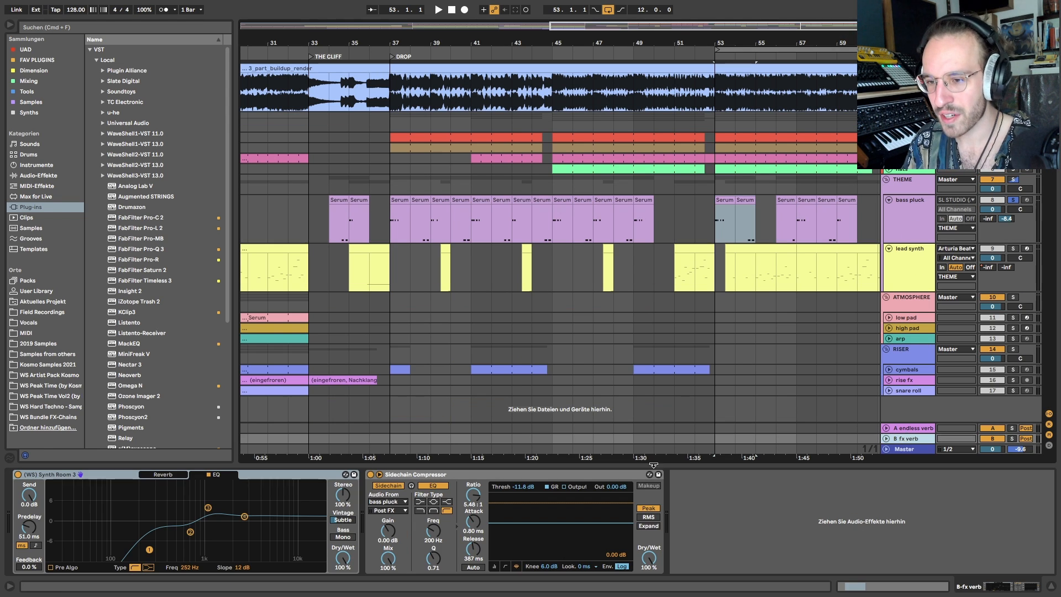
pyautogui.click(162, 474)
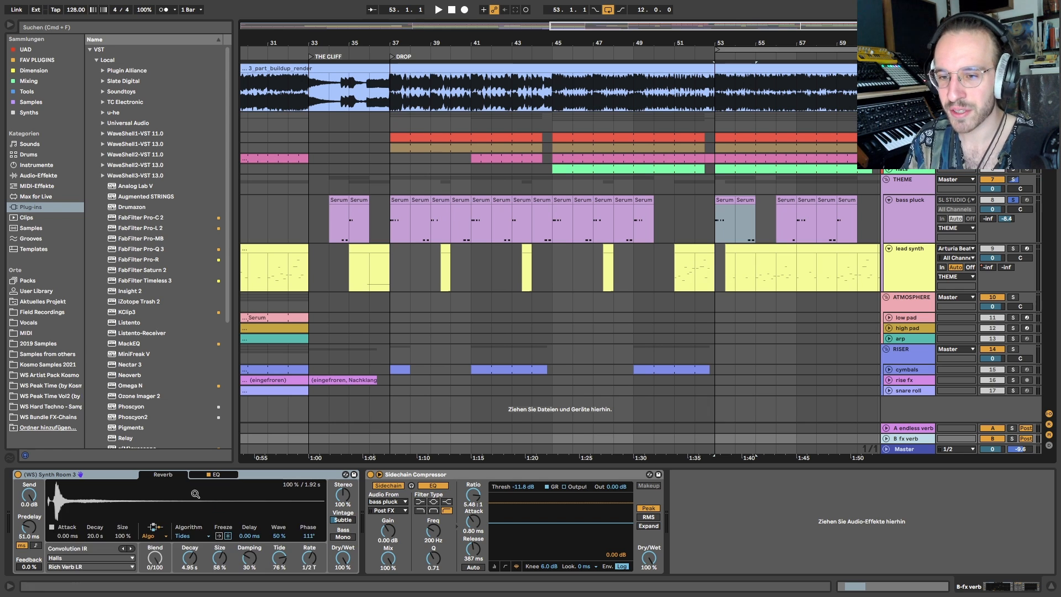
pyautogui.click(217, 477)
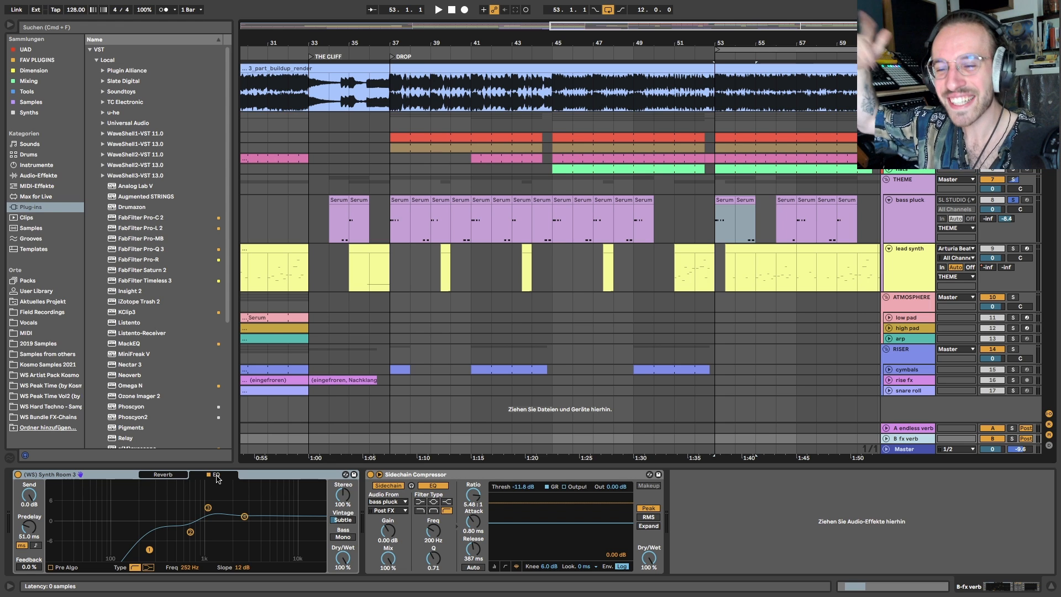
pyautogui.click(156, 477)
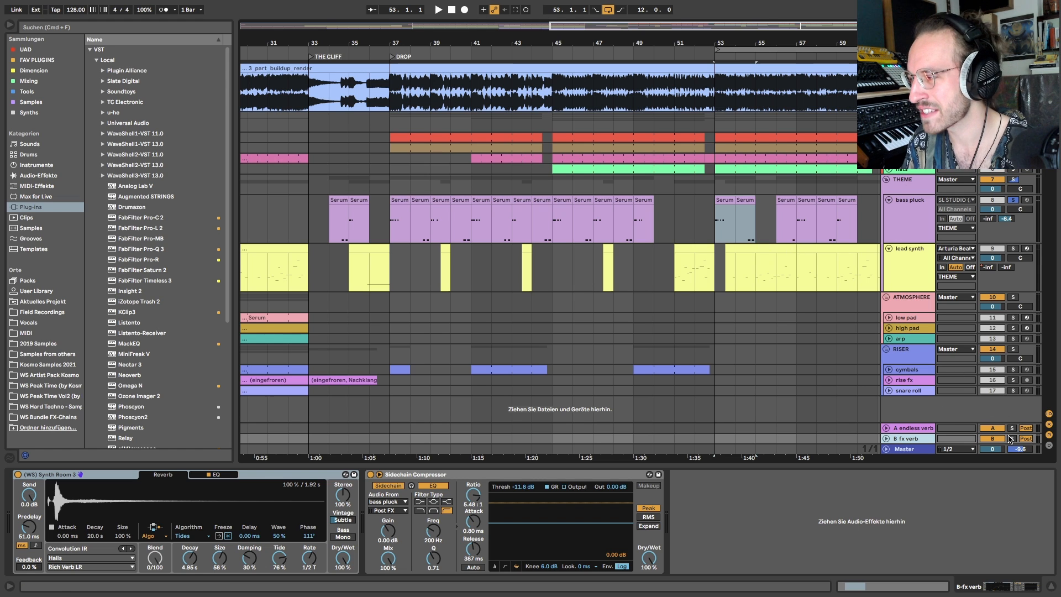
# Solo the B fx verb return and listen to it from bar 53 while viewing its devices
pyautogui.click(719, 223)
pyautogui.press('space')
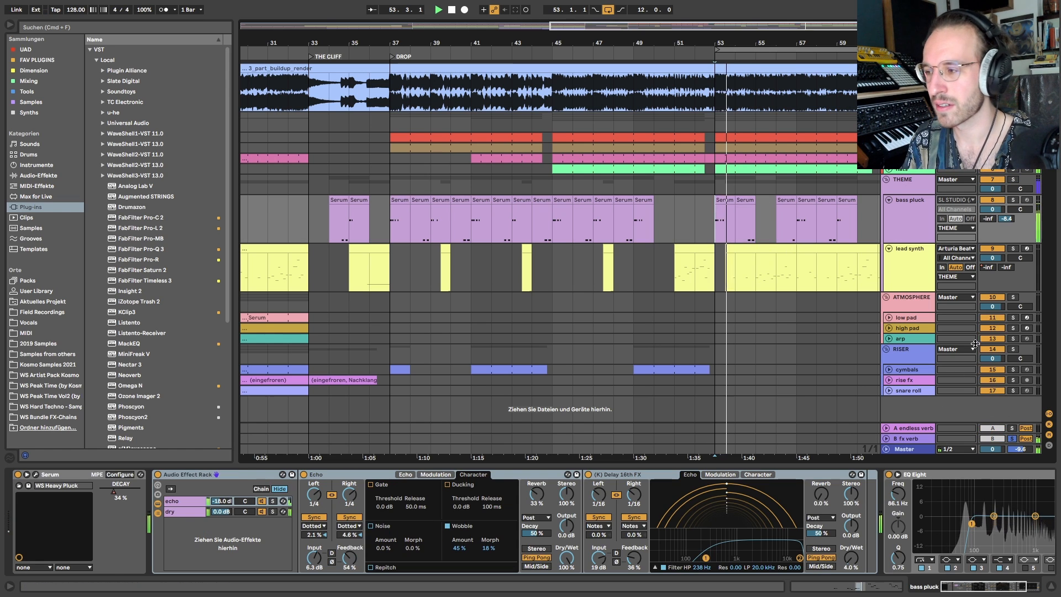
pyautogui.click(920, 439)
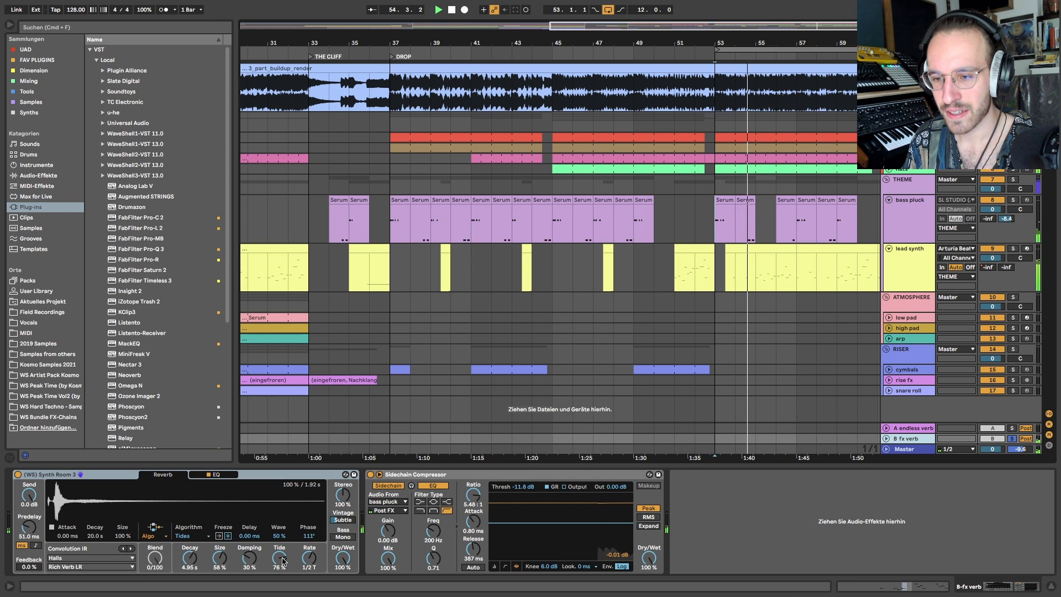
pyautogui.press('space')
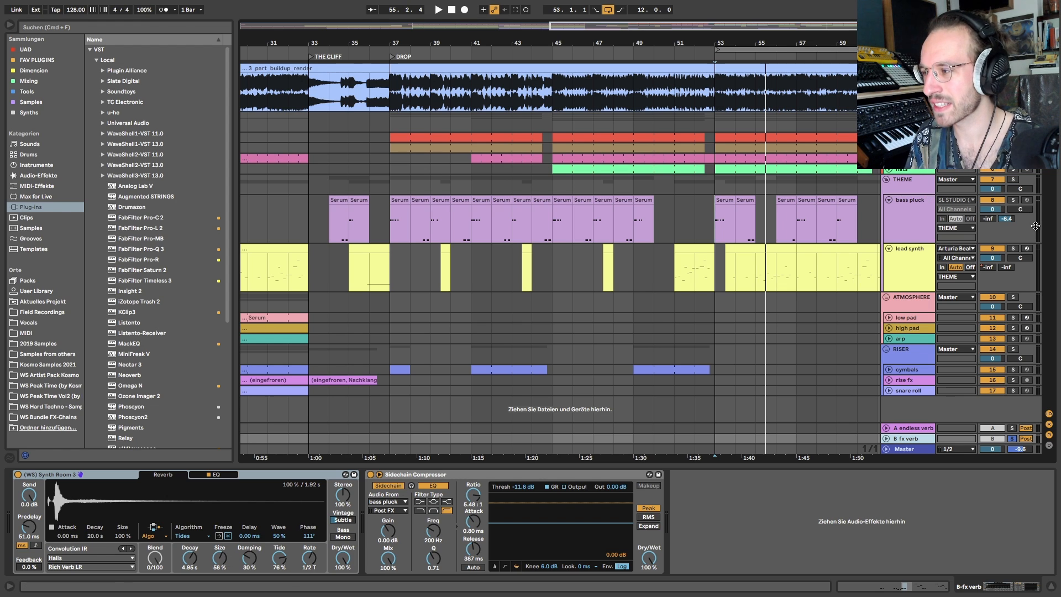
# Solo the bass pluck track and the echo chain in its Audio Effect Rack
pyautogui.click(1012, 200)
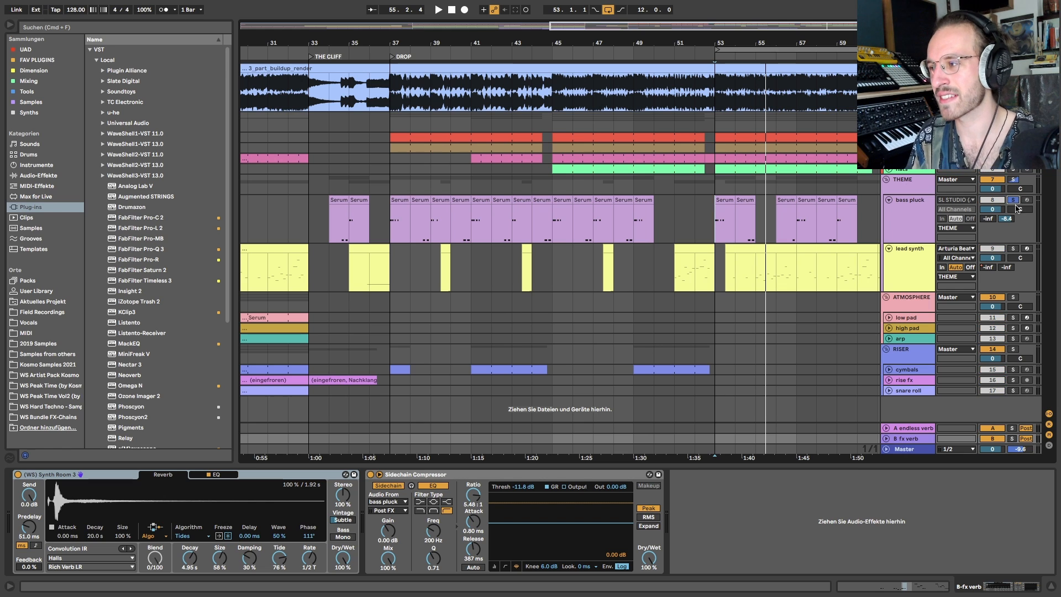
pyautogui.click(907, 224)
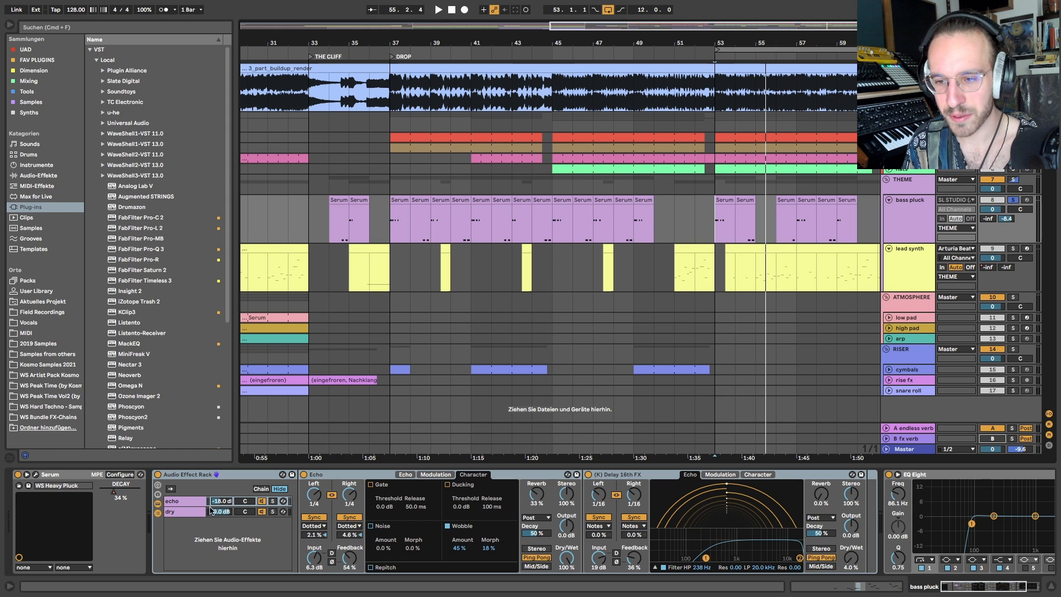
pyautogui.click(186, 512)
pyautogui.press('Up')
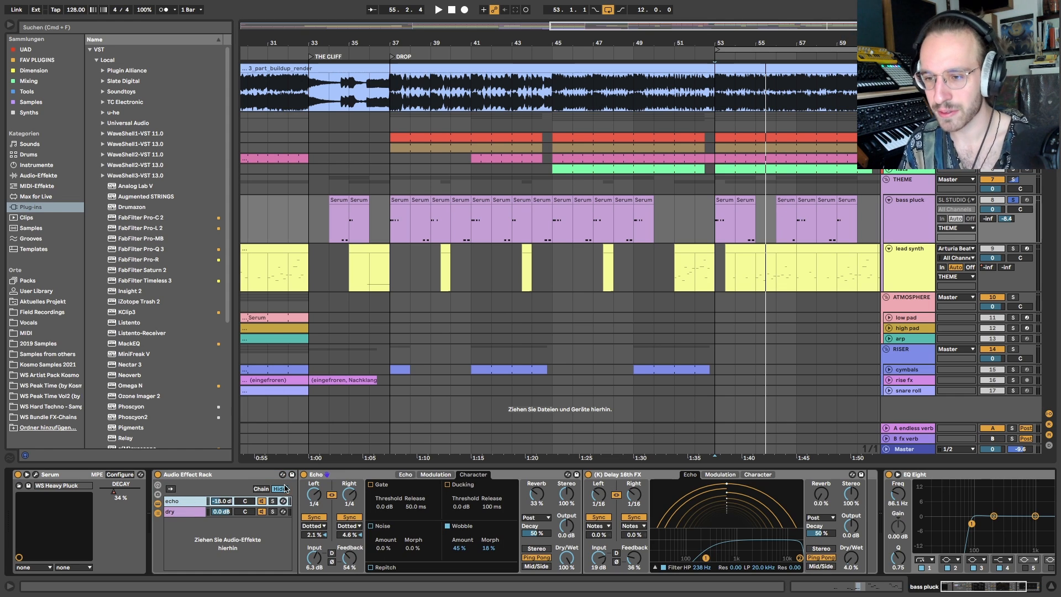
pyautogui.click(273, 501)
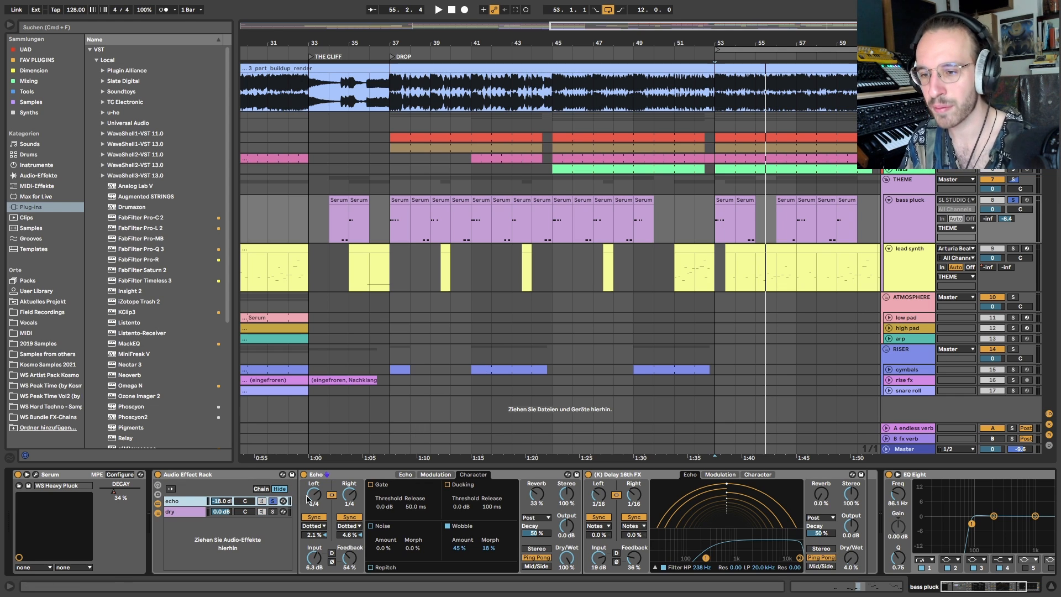
# Listen to the soloed echo chain of the bass pluck from bar 53
pyautogui.click(719, 203)
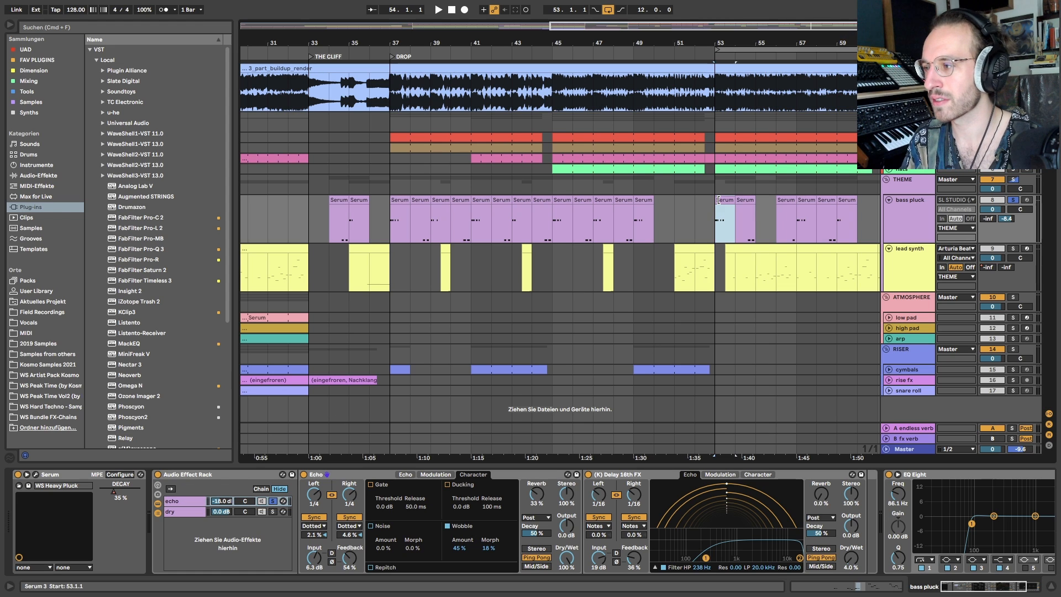
pyautogui.hscroll(3, 719, 202)
pyautogui.hscroll(5, 713, 210)
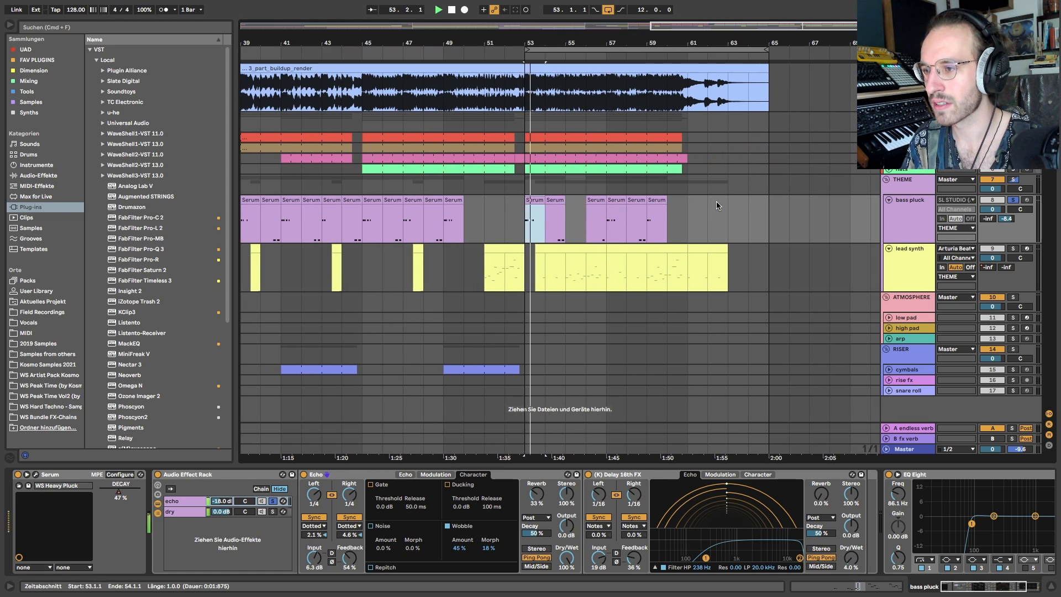
pyautogui.press('space')
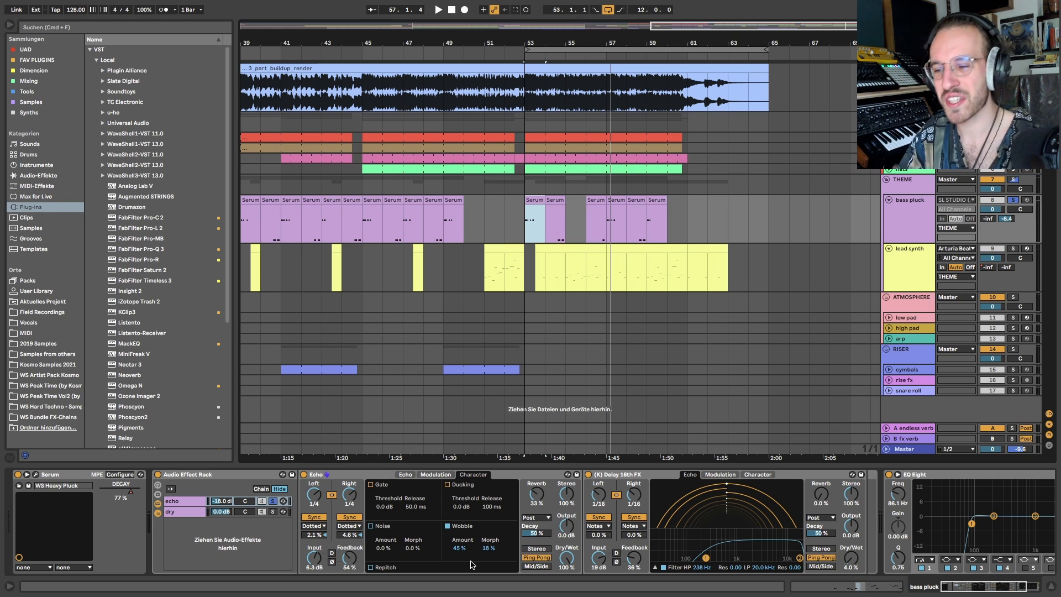
# Examine the Echo device's delay lines, filter, modulation and character settings, including wobble, feedback and input gain
pyautogui.click(405, 474)
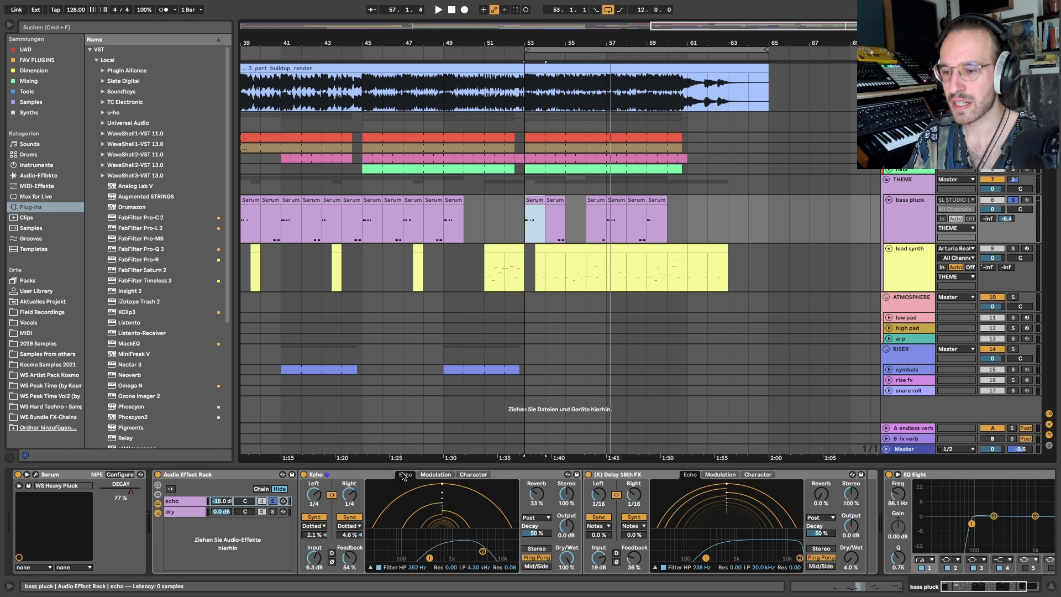
pyautogui.click(473, 475)
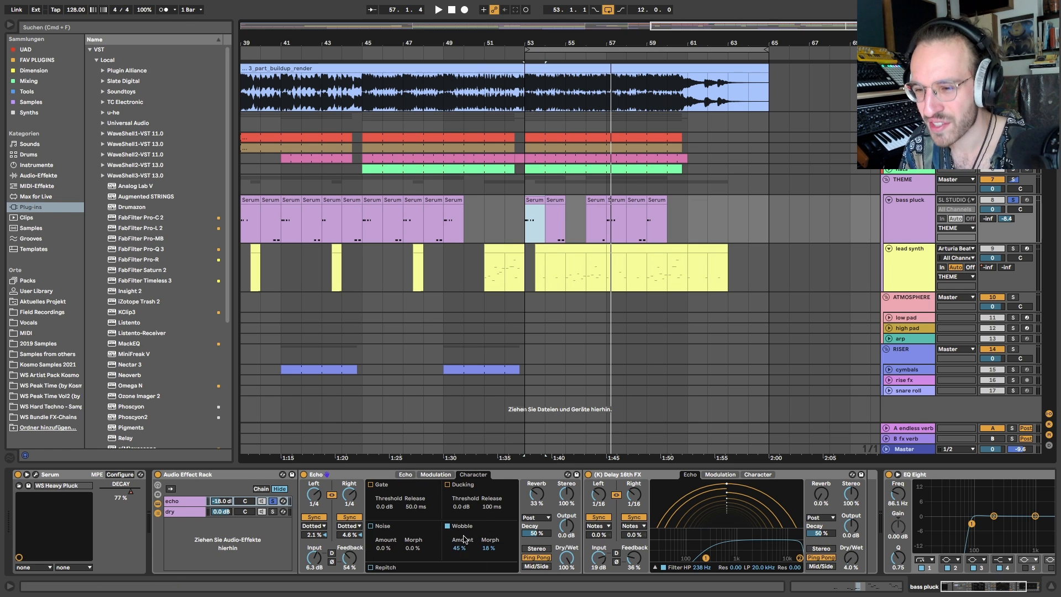
pyautogui.click(354, 475)
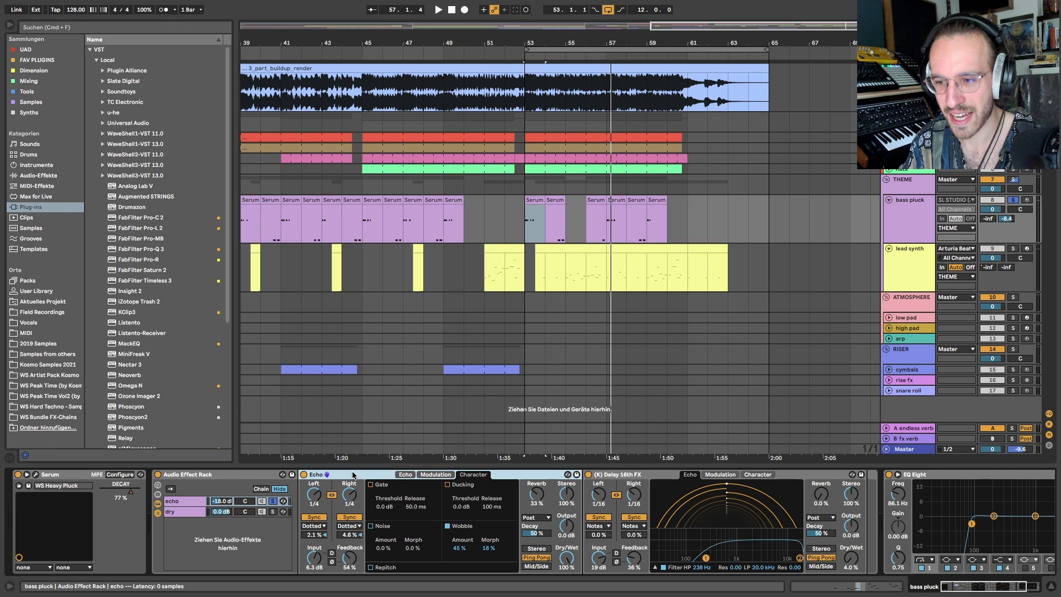
pyautogui.click(405, 476)
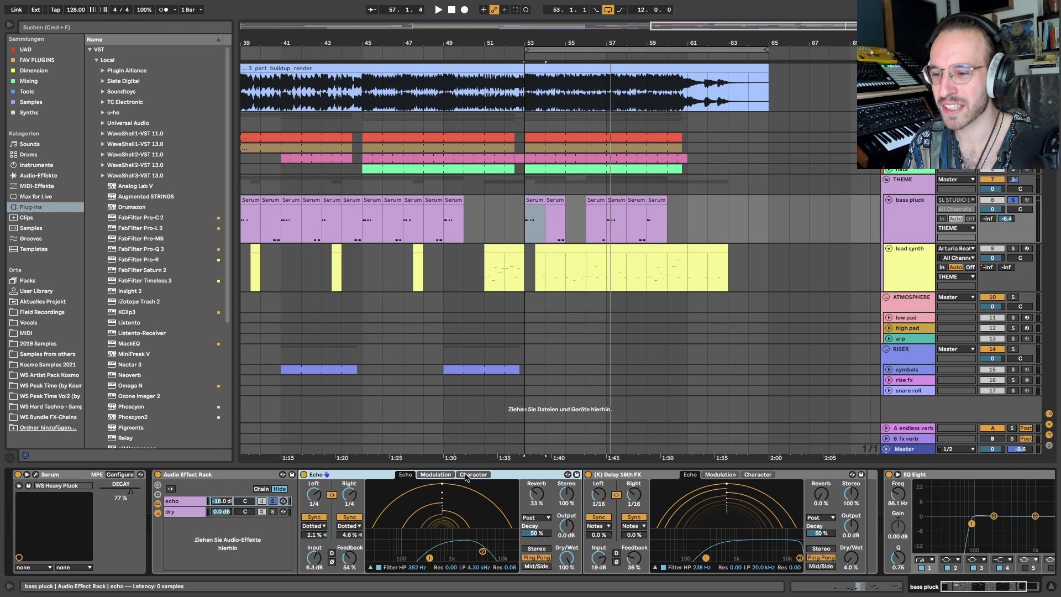
pyautogui.click(450, 476)
pyautogui.click(462, 476)
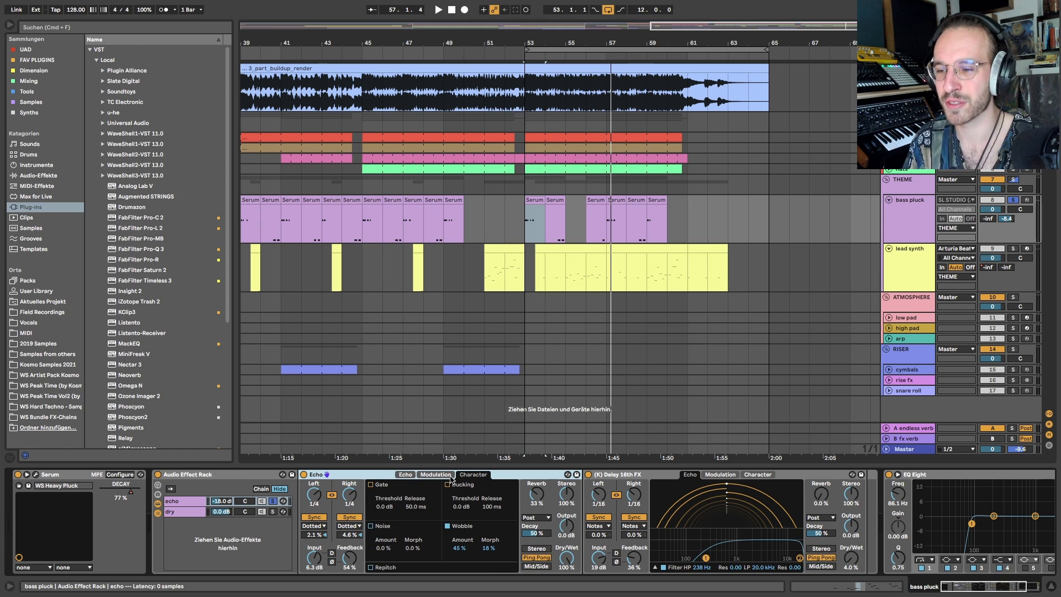
pyautogui.click(406, 475)
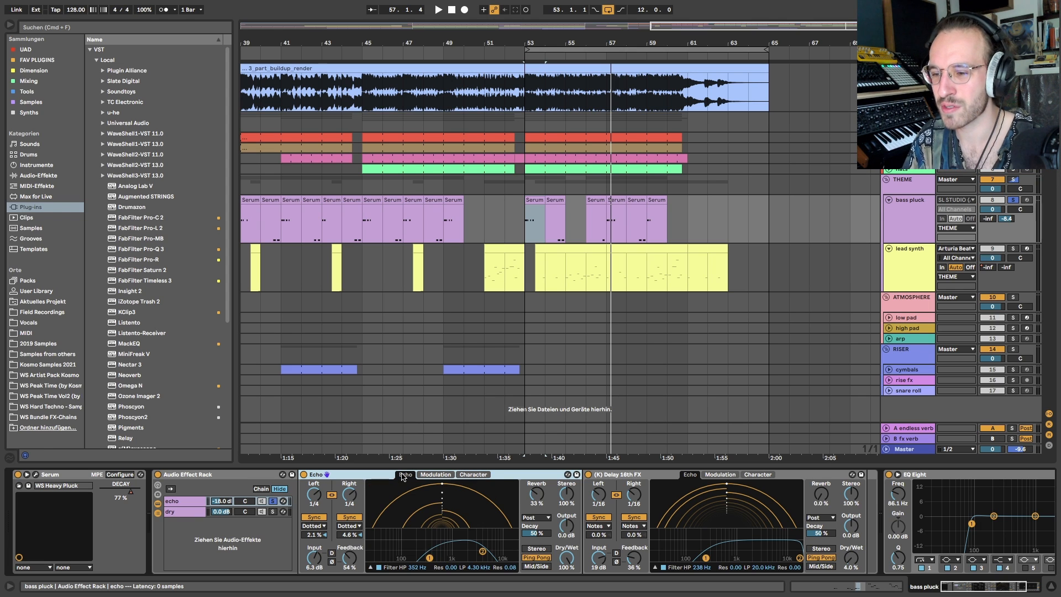
pyautogui.click(437, 474)
pyautogui.click(474, 475)
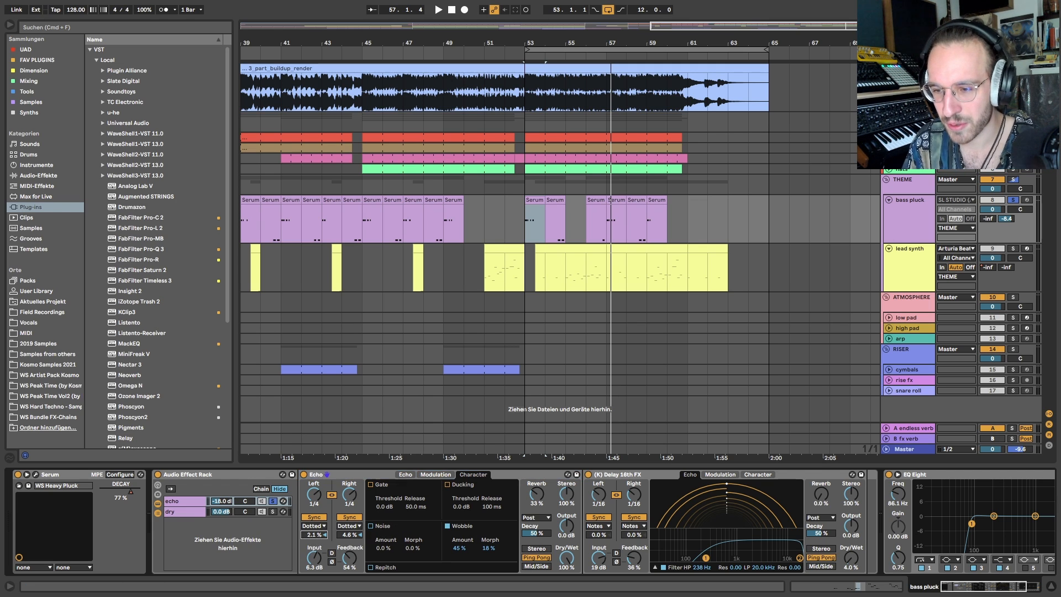
pyautogui.moveTo(350, 542); pyautogui.dragTo(350, 539)
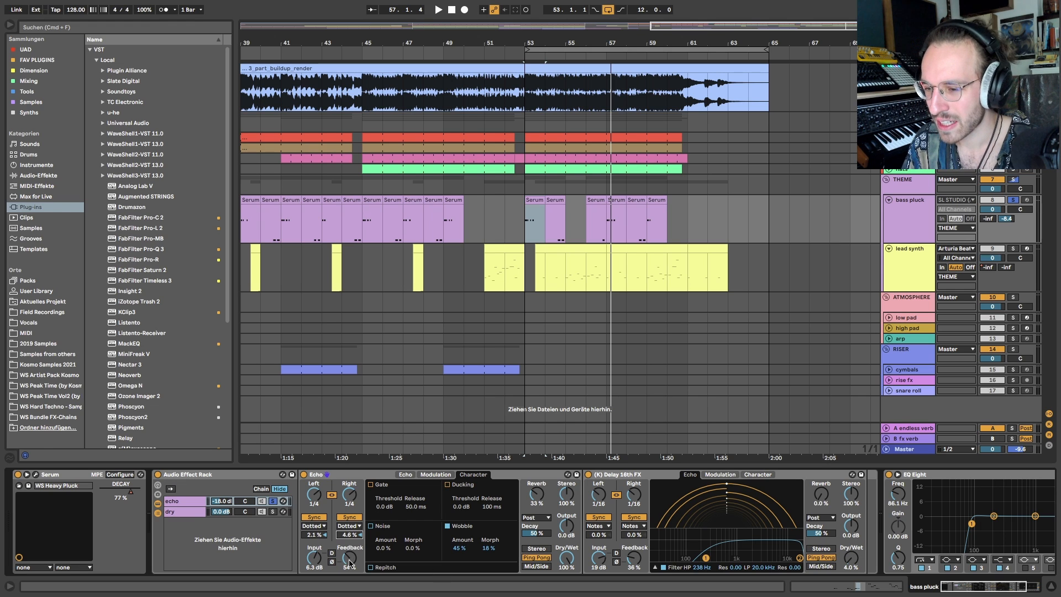
pyautogui.click(315, 560)
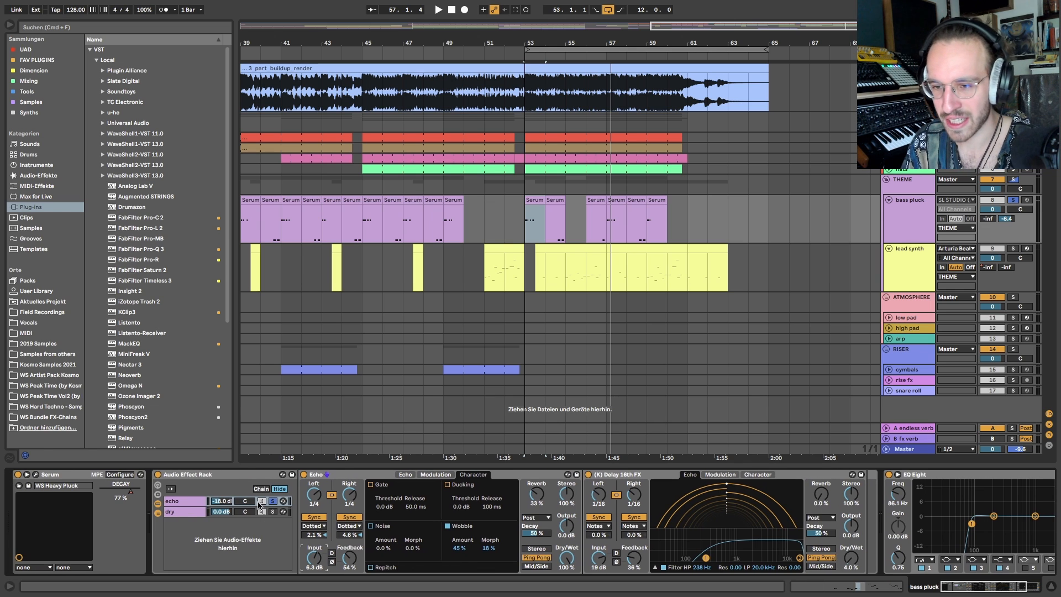
# Bypass the Delay 16th FX and listen to the soloed echo chain from bar 53 while toggling the Echo's wobble
pyautogui.moveTo(219, 501); pyautogui.dragTo(226, 504)
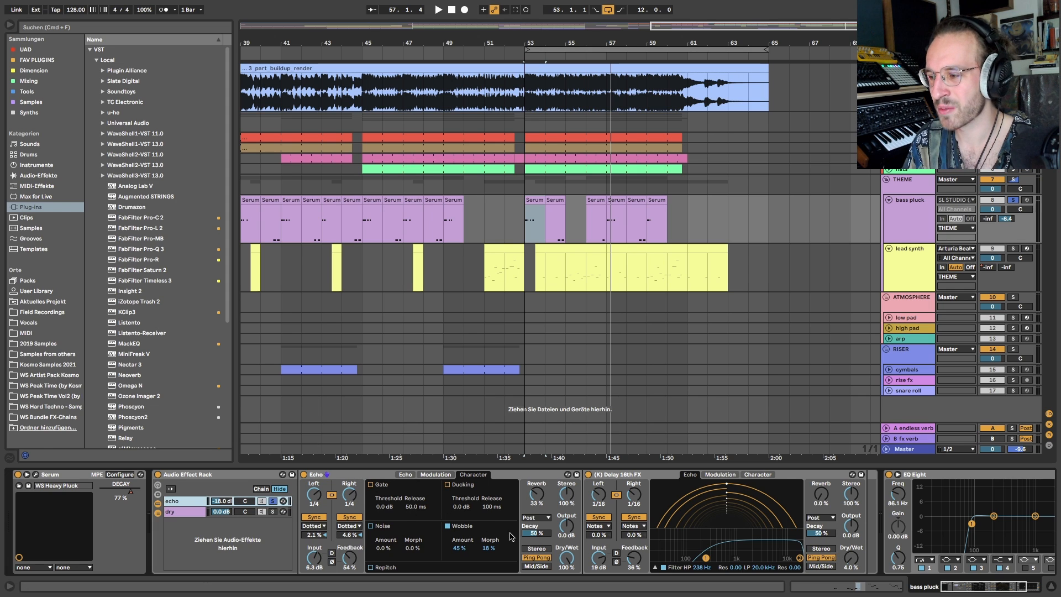
pyautogui.hscroll(3, 528, 542)
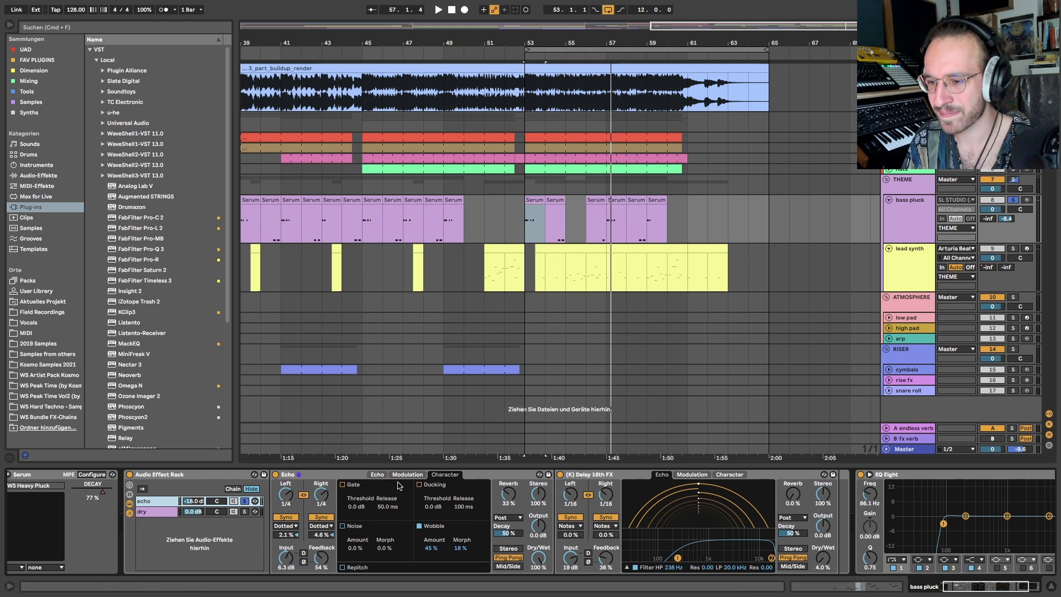
pyautogui.click(560, 474)
pyautogui.press('space')
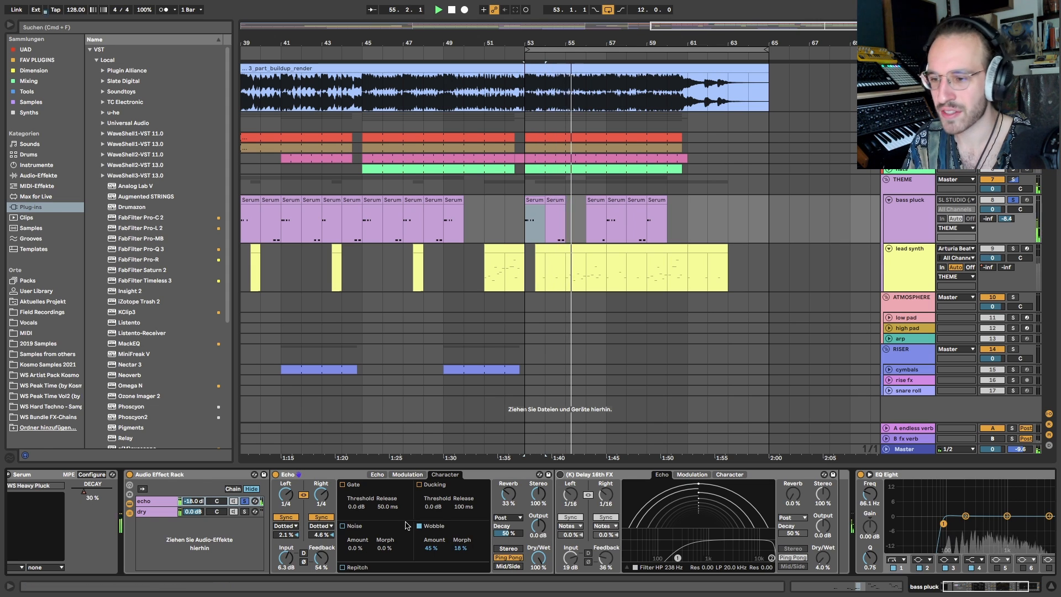
pyautogui.press('space')
pyautogui.press('space')
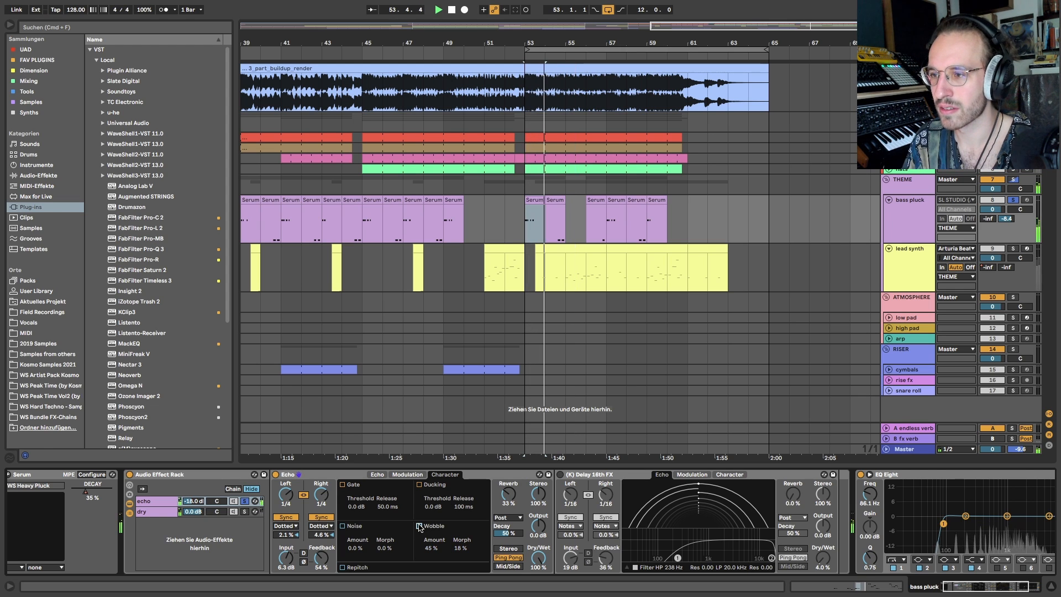
pyautogui.click(419, 526)
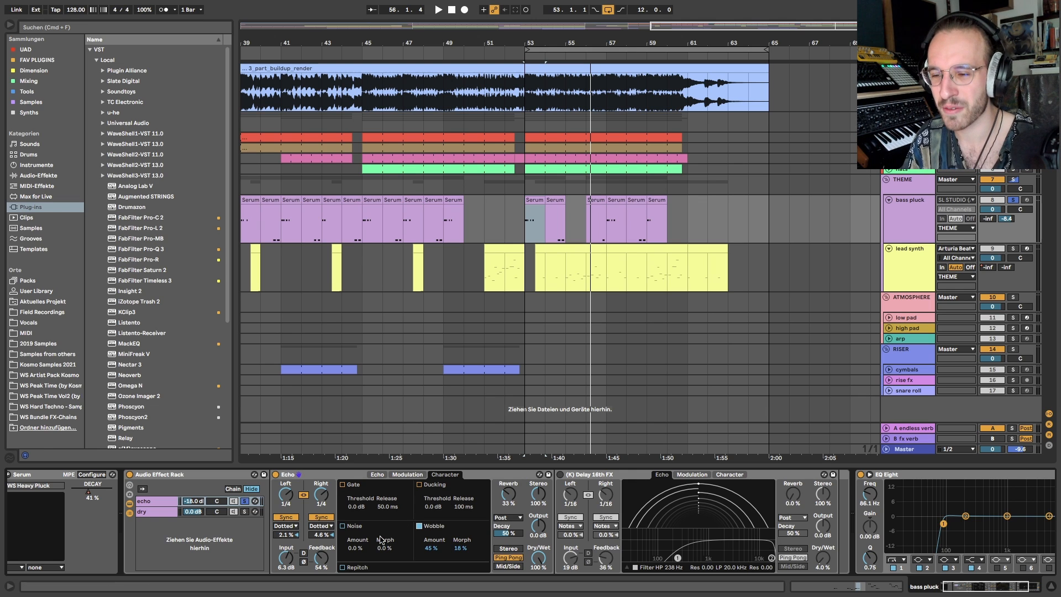
# Toggle the echo chain's solo and listen to the bass pluck from bar 53 with the Delay 16th FX bypassed
pyautogui.click(245, 501)
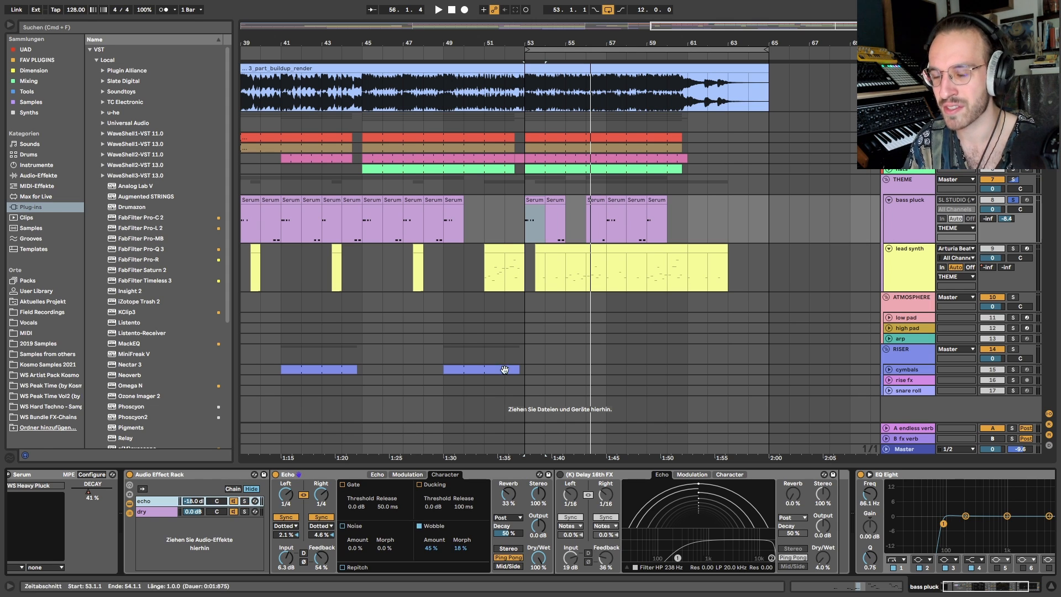
pyautogui.press('space')
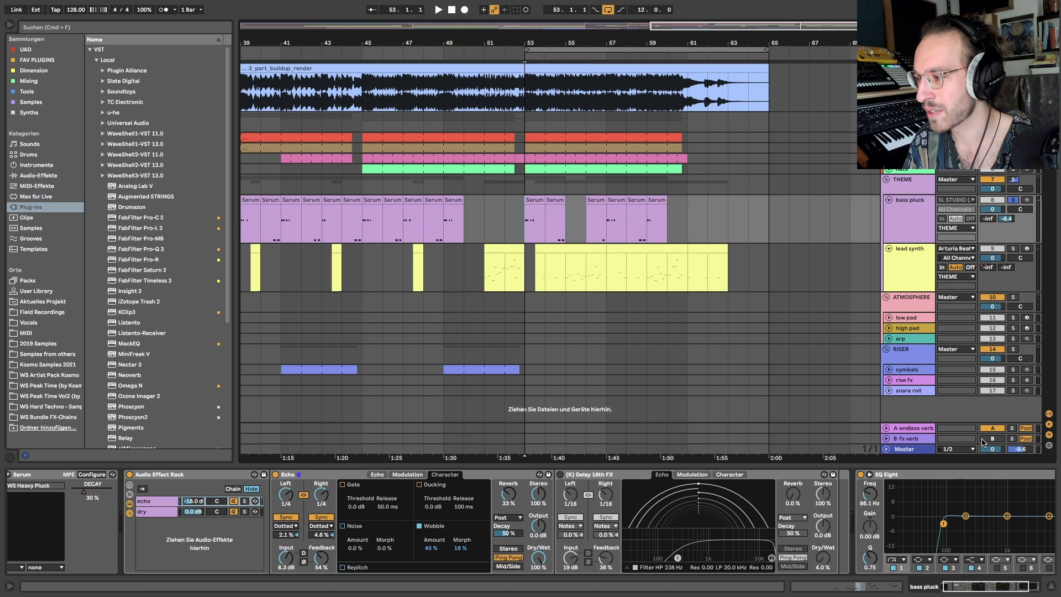
pyautogui.click(523, 237)
pyautogui.press('space')
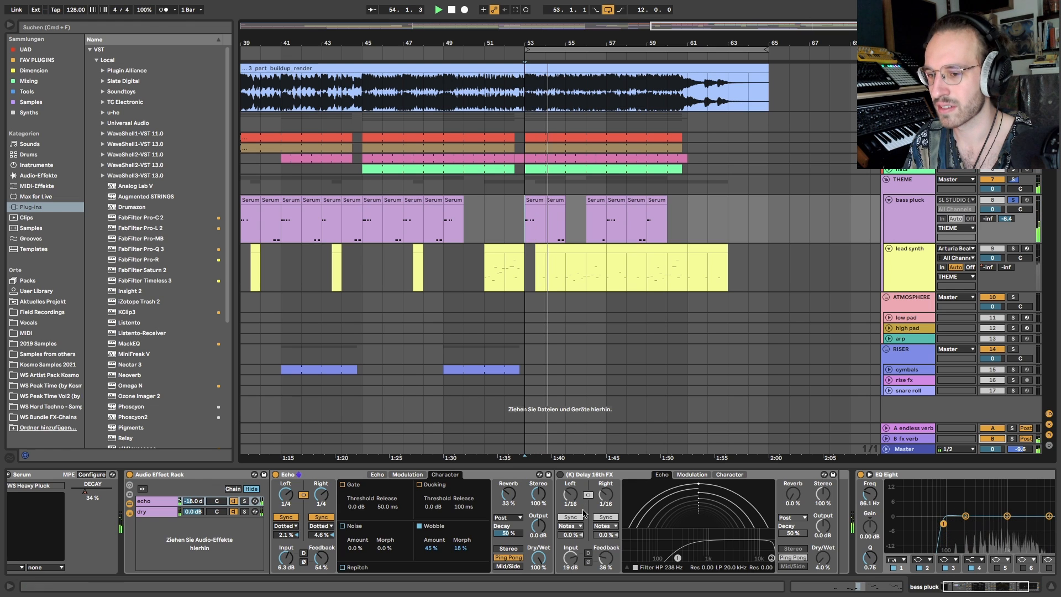
pyautogui.press('space')
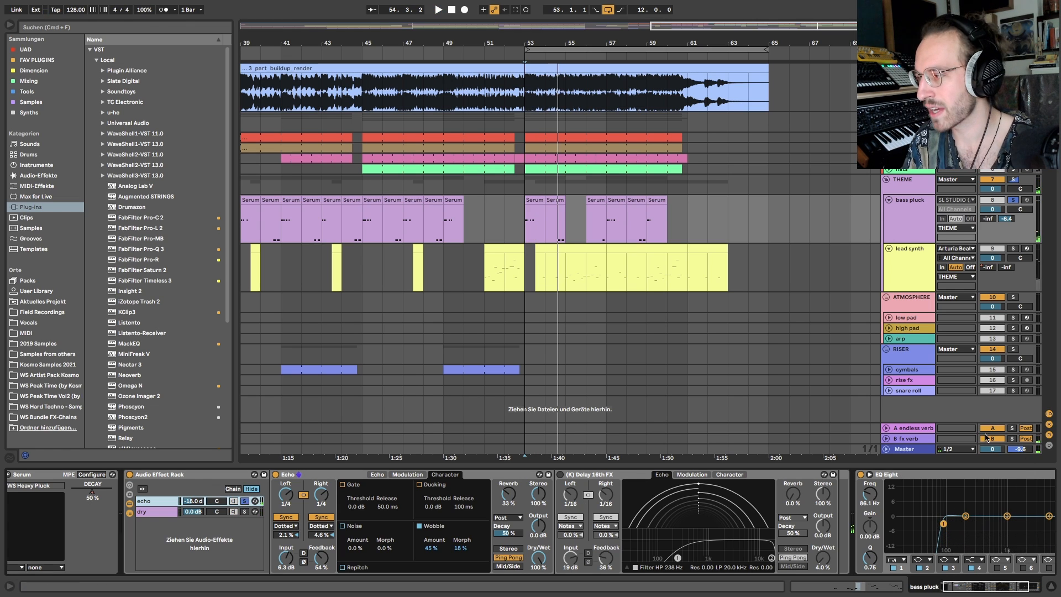
# Reactivate the Delay 16th FX and examine its dry/wet amount, input gain and filter against the preceding Echo
pyautogui.click(564, 476)
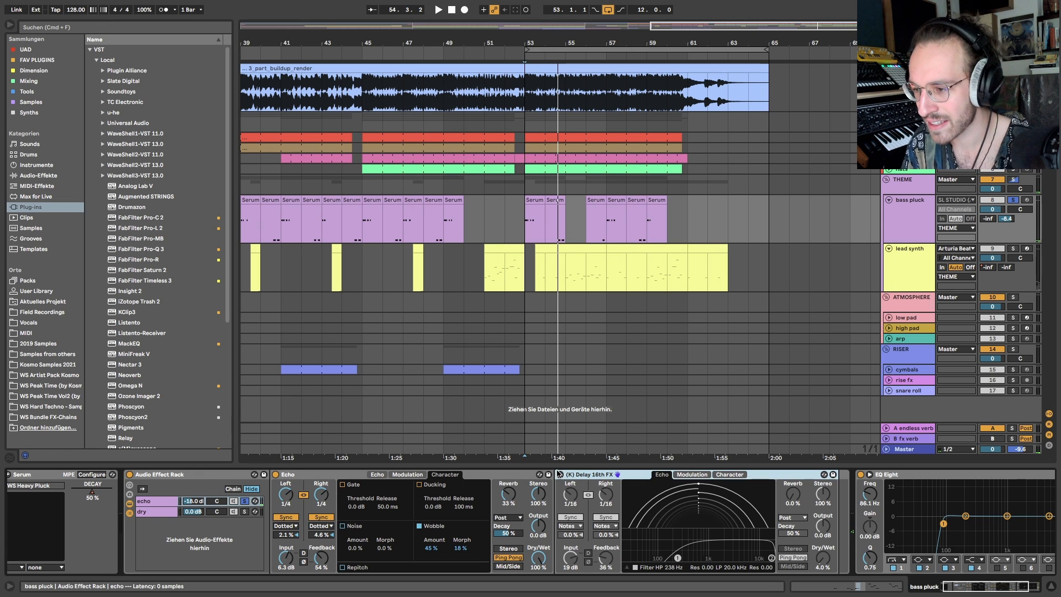
pyautogui.click(560, 474)
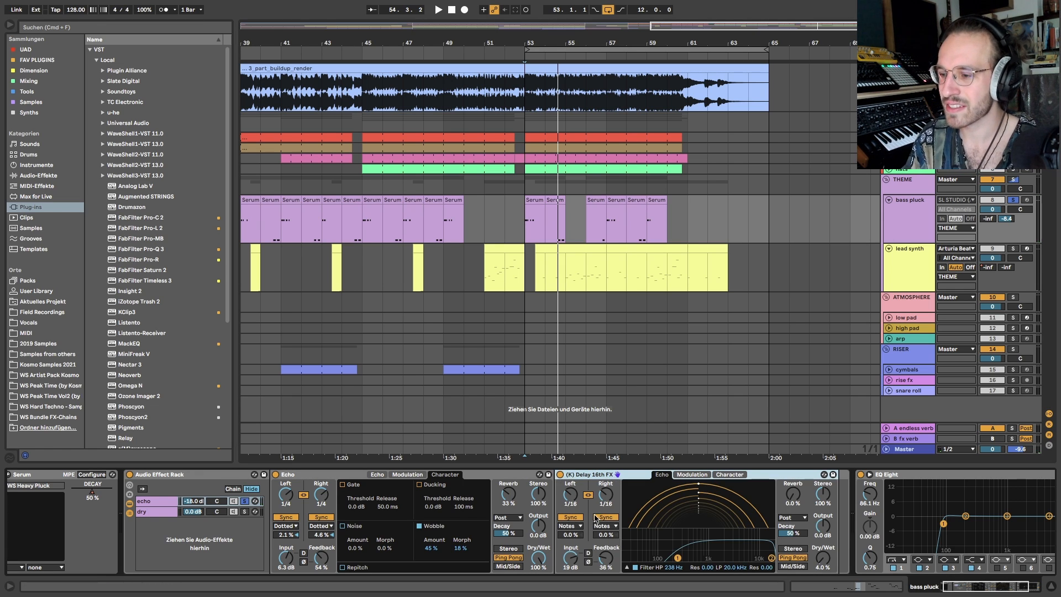
pyautogui.click(819, 566)
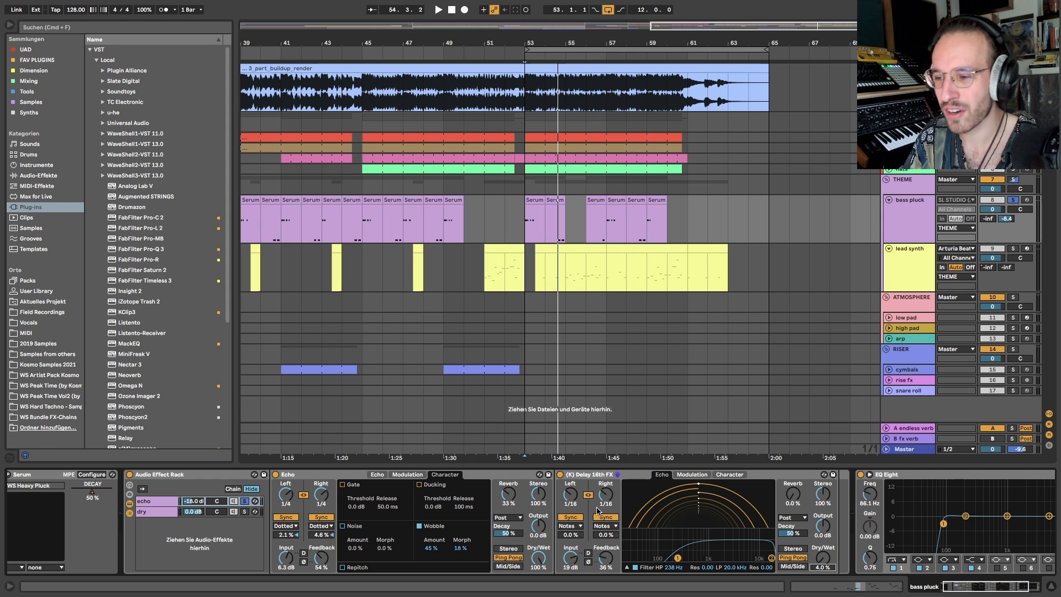
pyautogui.click(328, 475)
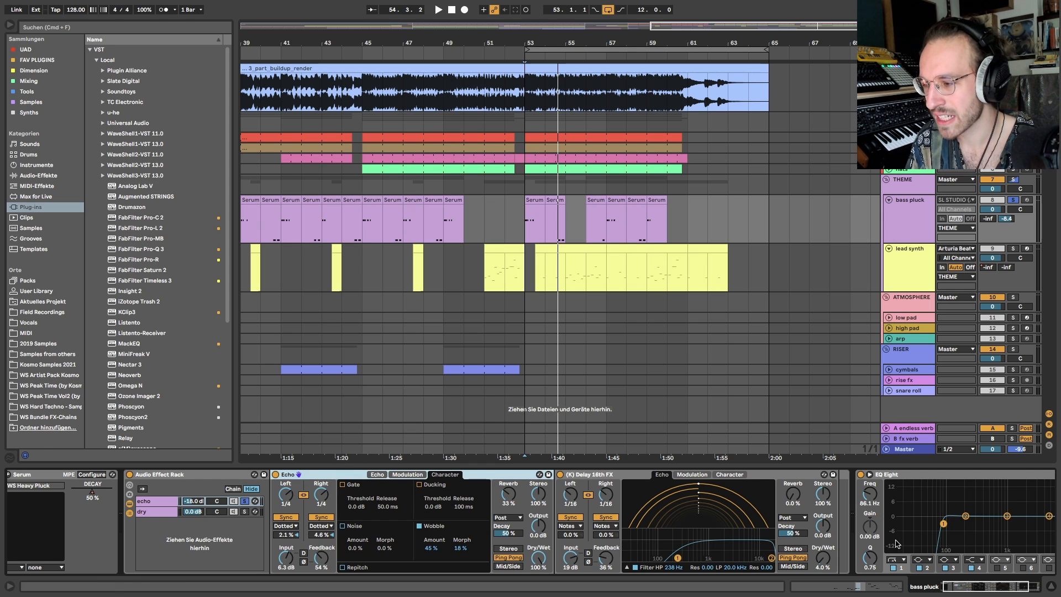
pyautogui.click(825, 557)
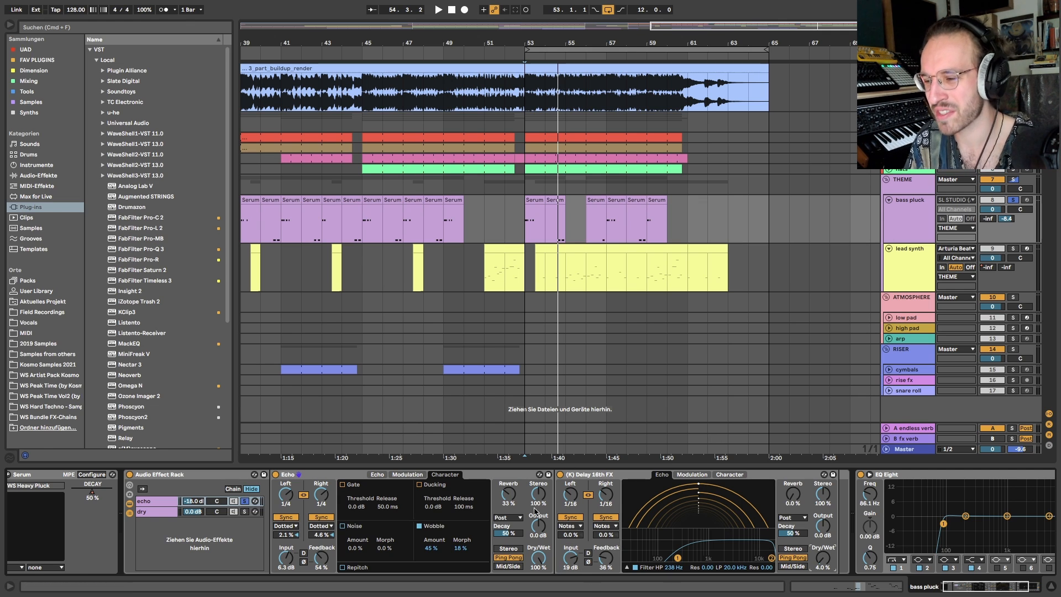
pyautogui.click(568, 565)
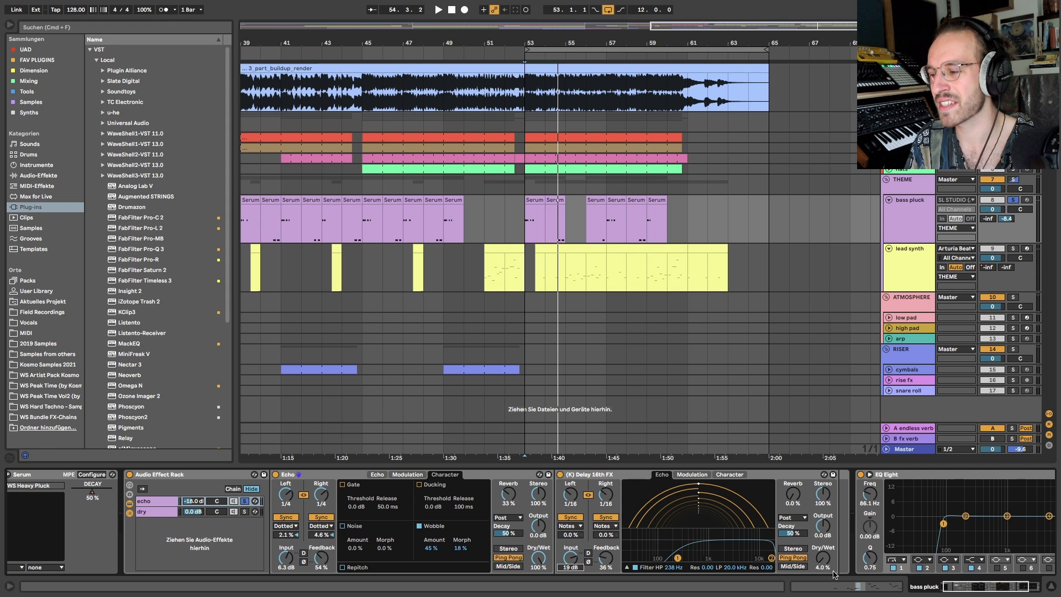
pyautogui.click(819, 573)
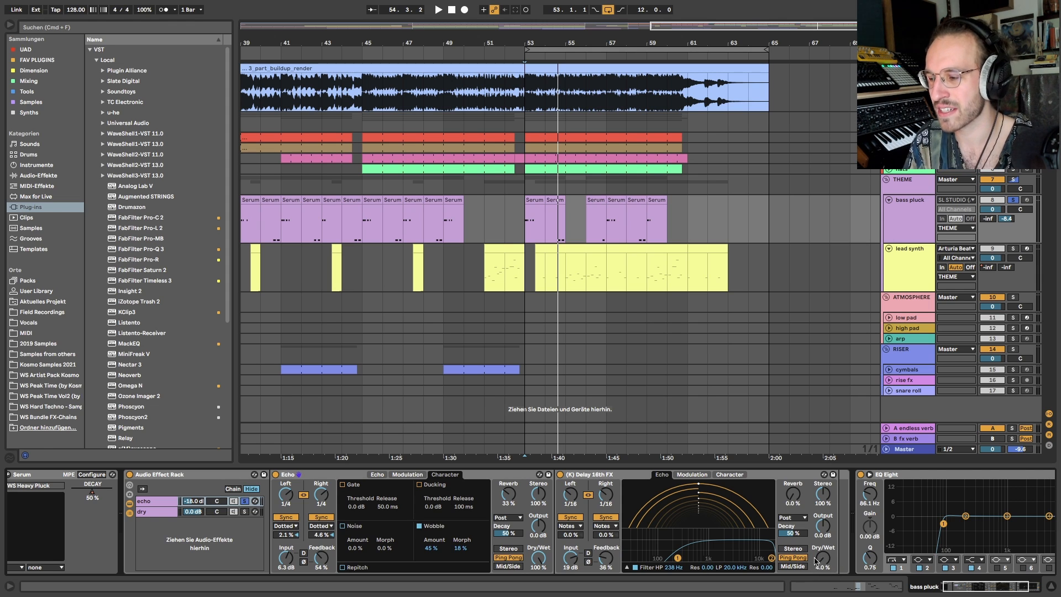
pyautogui.click(574, 560)
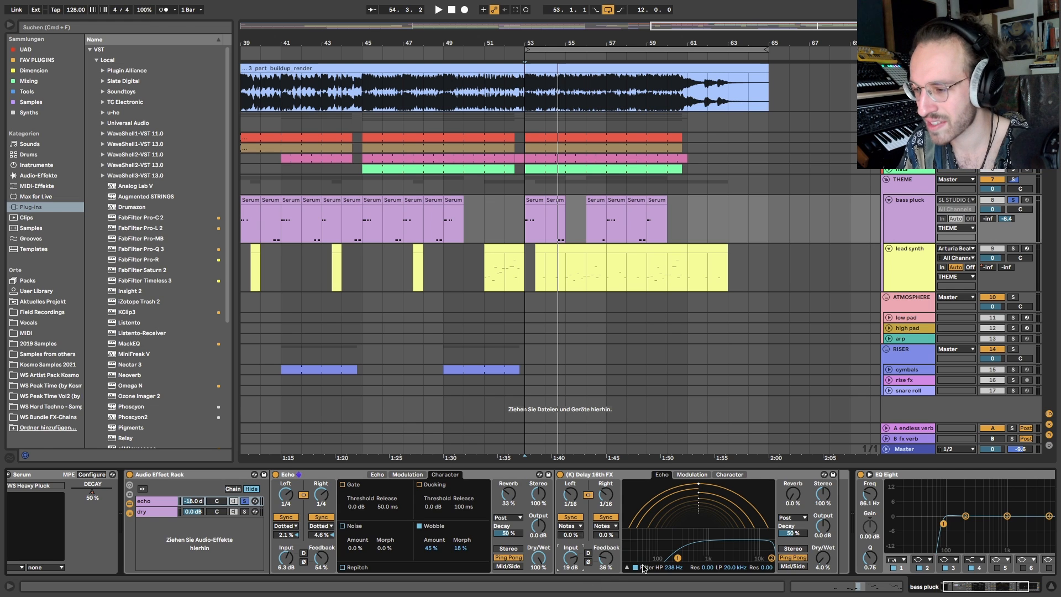
pyautogui.click(588, 553)
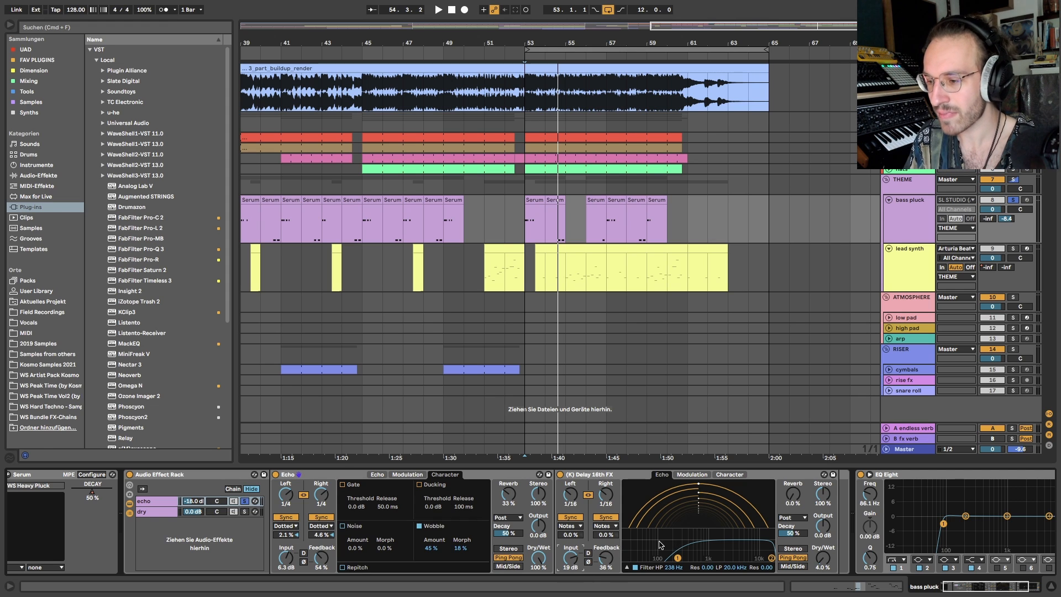
# Group the Delay 16th FX into its own Audio Effect Rack, show its chain list and add a second chain
pyautogui.click(585, 476)
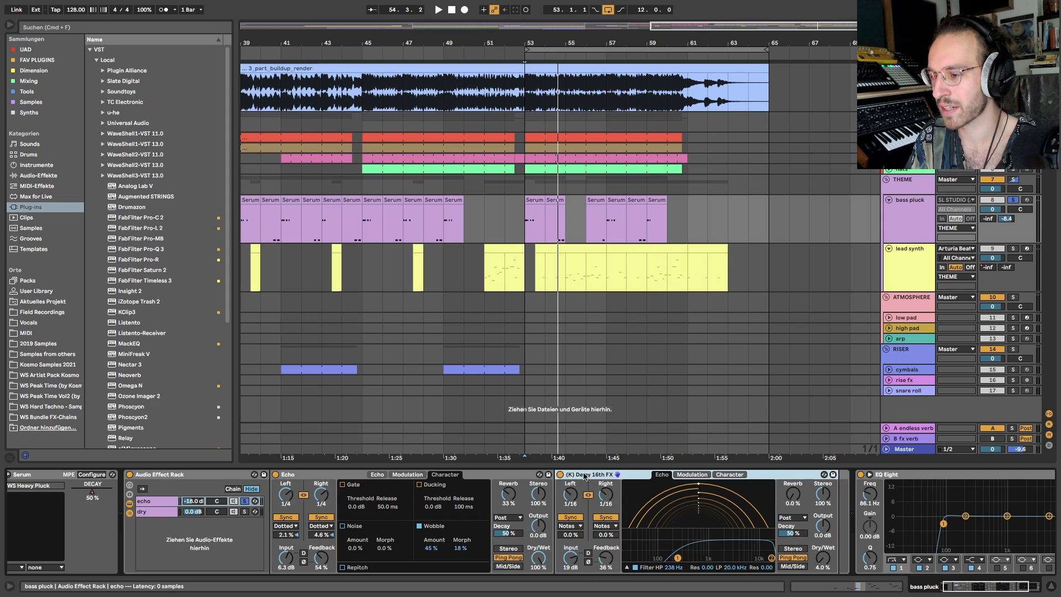
pyautogui.press('super+g')
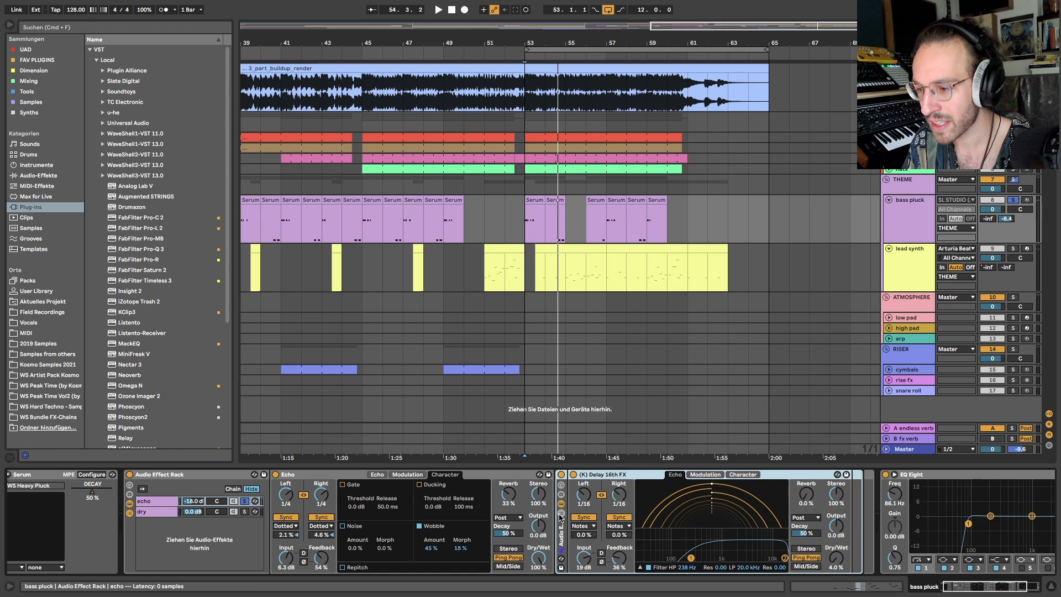
pyautogui.click(561, 514)
pyautogui.rightClick(606, 521)
pyautogui.click(624, 527)
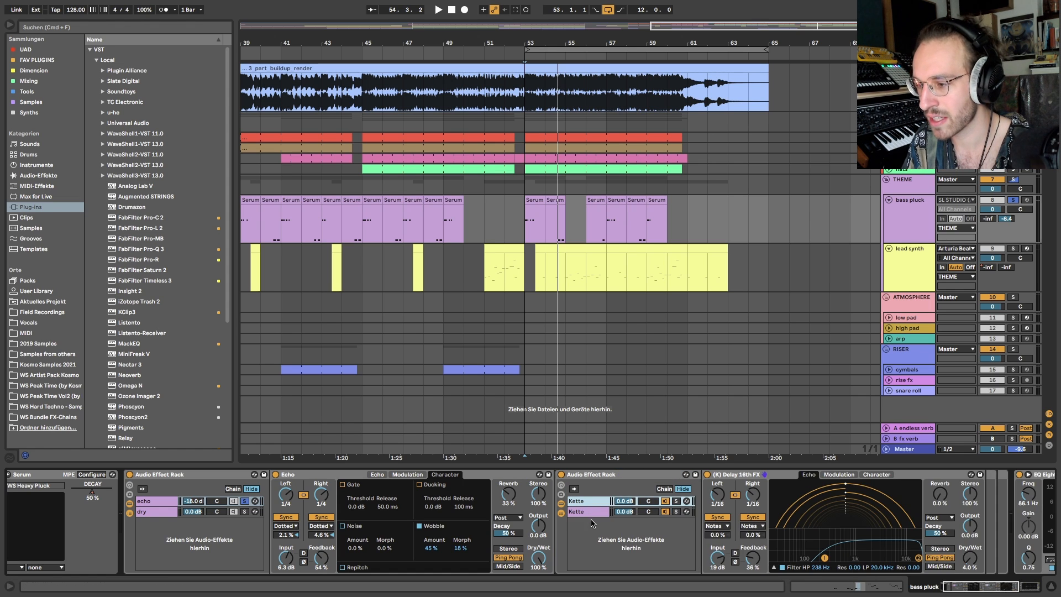
# Set the delay's dry/wet to 100 % and input to 0 dB, and lower its chain volume to -16 dB
pyautogui.click(964, 555)
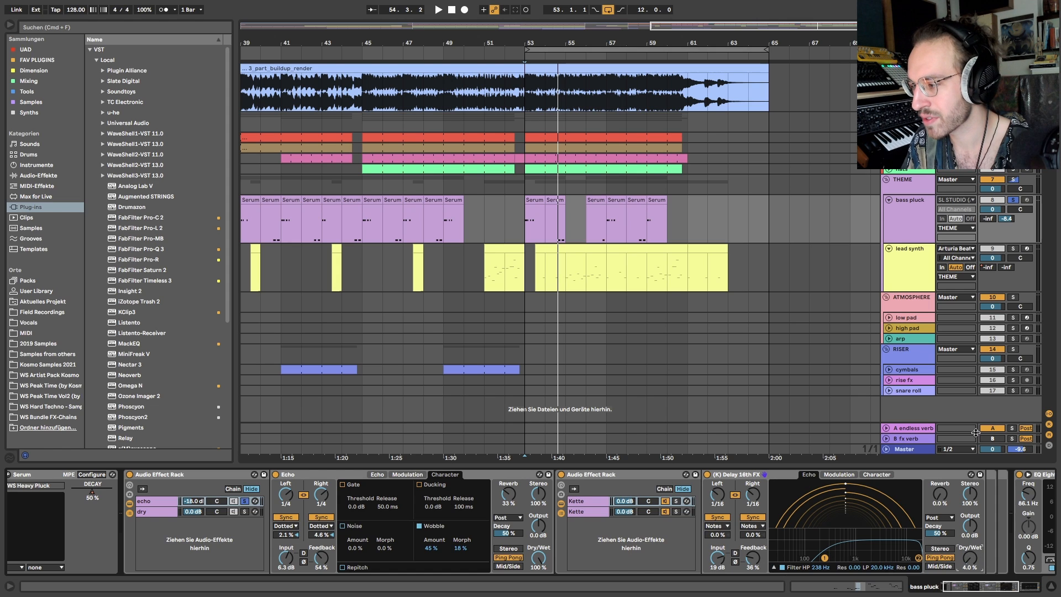
pyautogui.moveTo(974, 555); pyautogui.dragTo(975, 492)
pyautogui.doubleClick(722, 556)
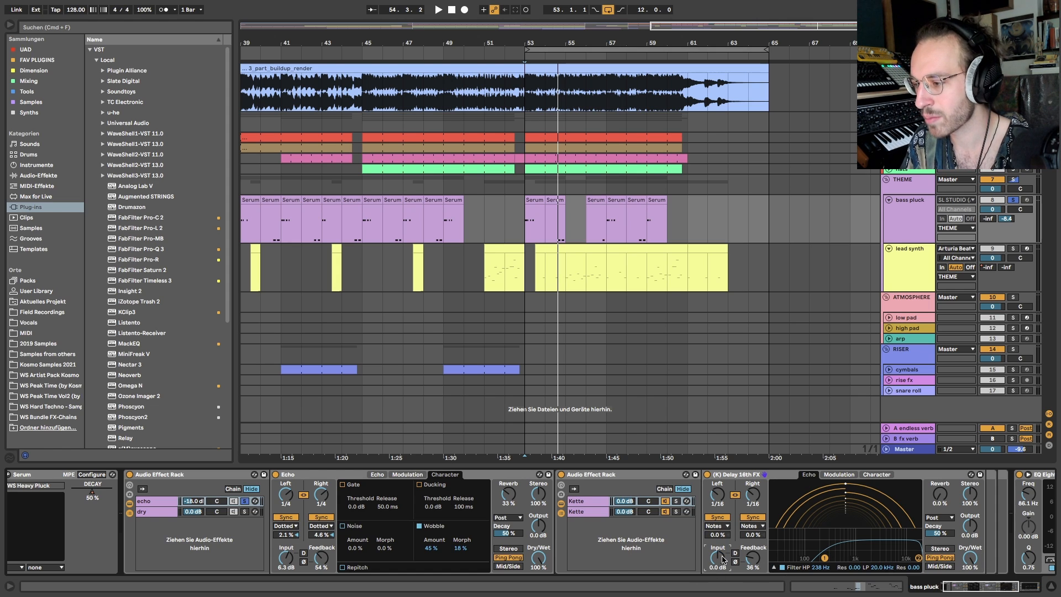
pyautogui.click(624, 501)
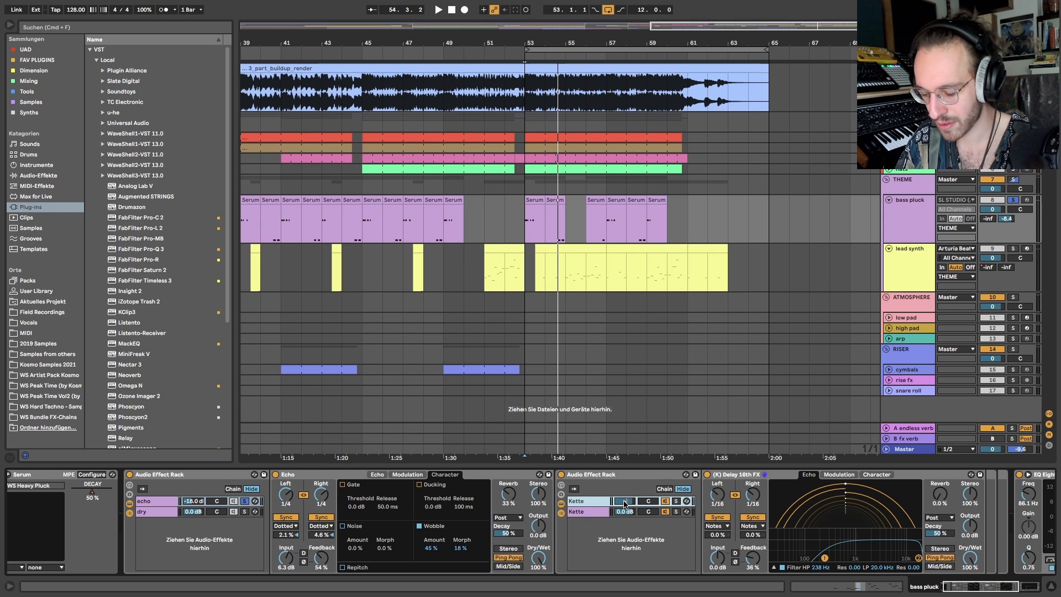
pyautogui.write('-16')
pyautogui.press('Return')
# Undo the level changes, the extra chain and the grouping of the Delay 16th FX
pyautogui.press('super+z')
pyautogui.press('super+z')
pyautogui.press('super+z')
pyautogui.press('super+z')
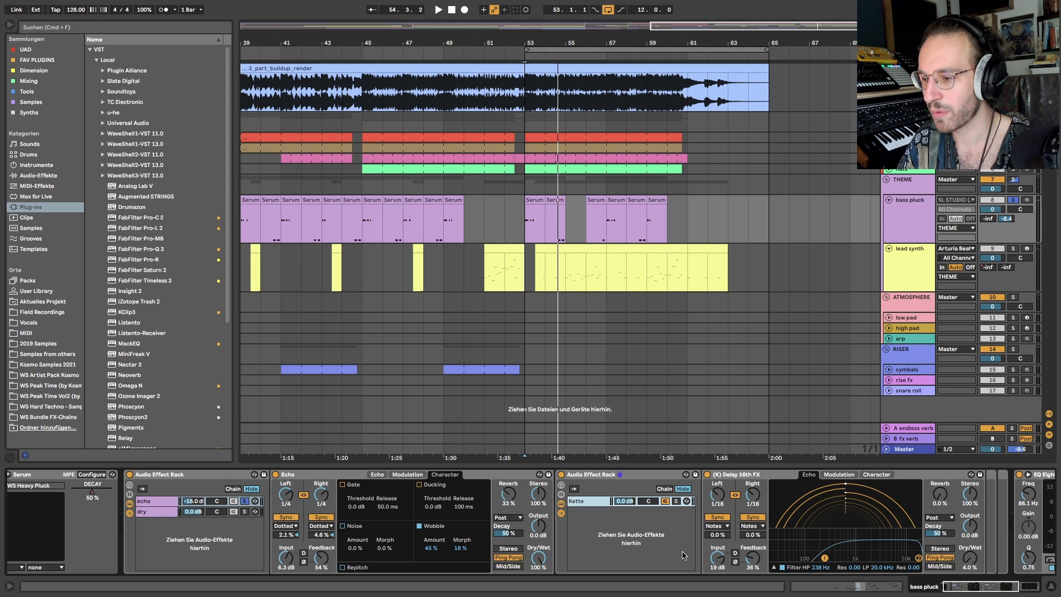
pyautogui.press('super+z')
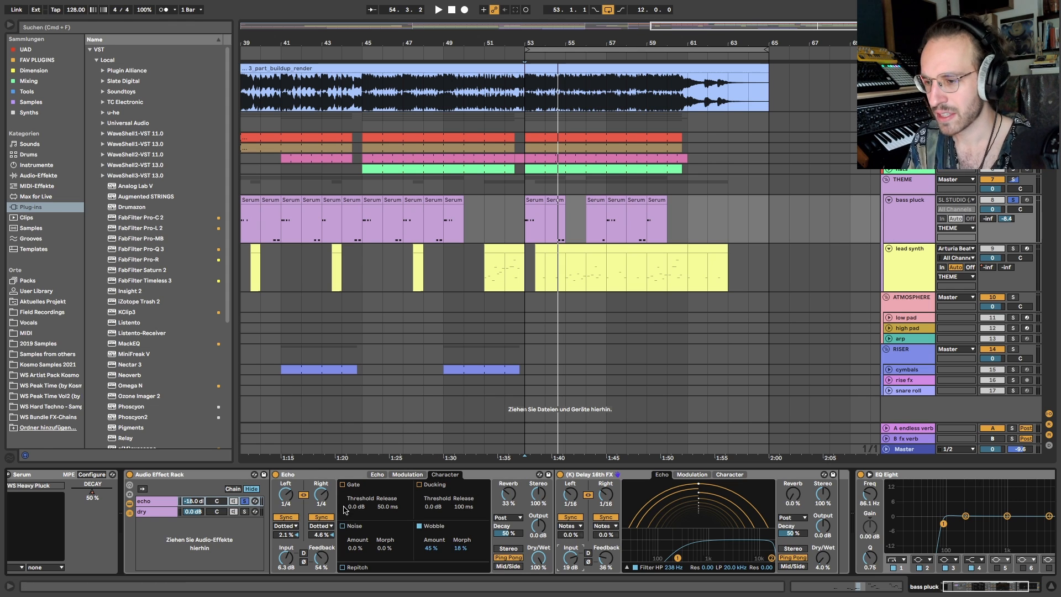
# Unsolo the echo chain, select the dry chain and listen to the complete bass pluck from bar 53
pyautogui.click(244, 501)
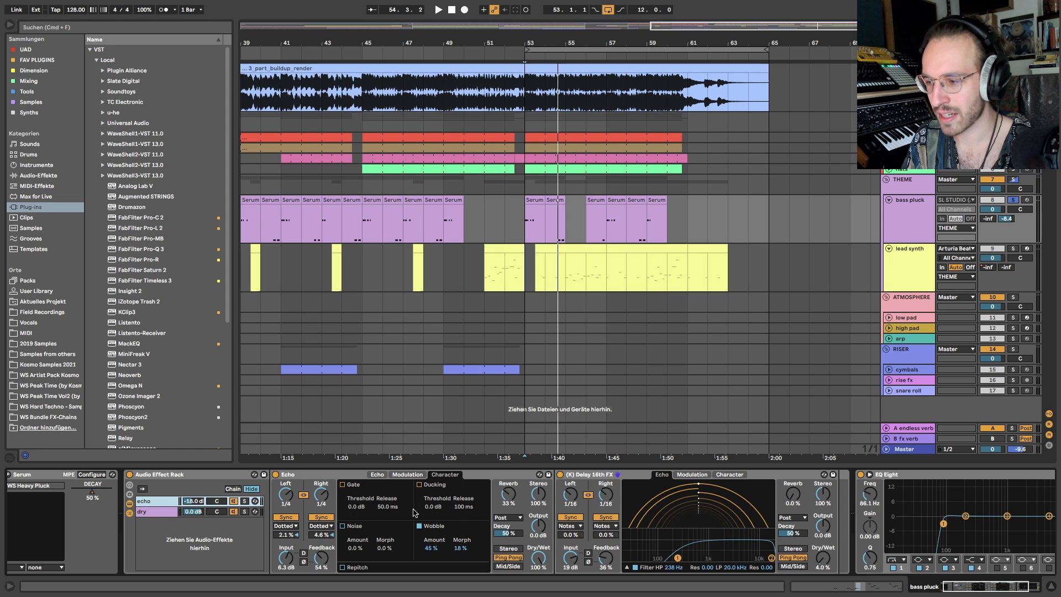
pyautogui.hscroll(5, 460, 511)
pyautogui.hscroll(-5, 461, 514)
pyautogui.click(188, 511)
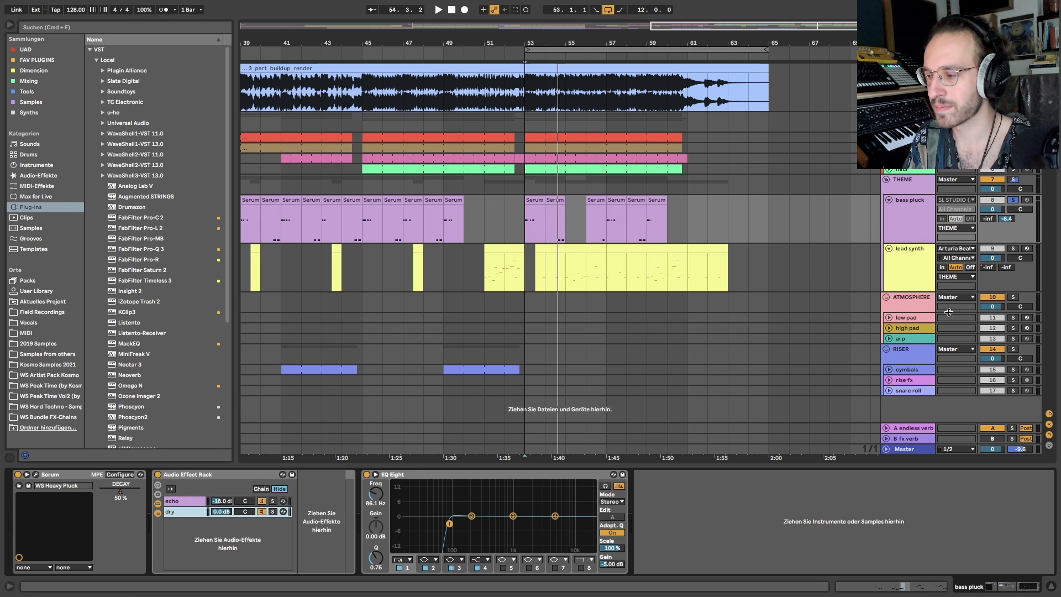
pyautogui.click(531, 198)
pyautogui.press('space')
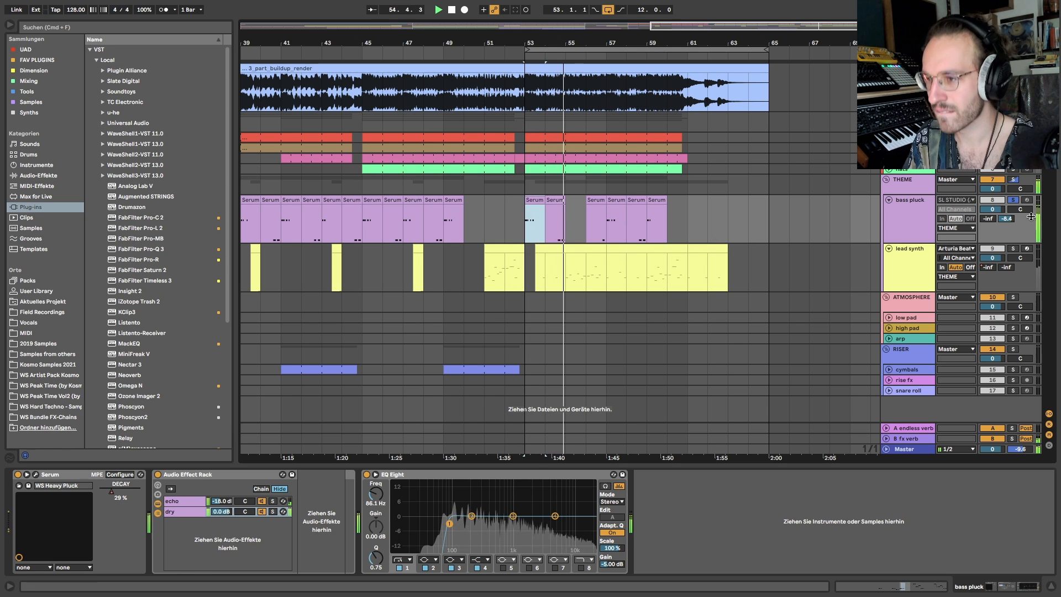
# Solo the lead synth track and listen to it from its clip at bar 51
pyautogui.click(1014, 249)
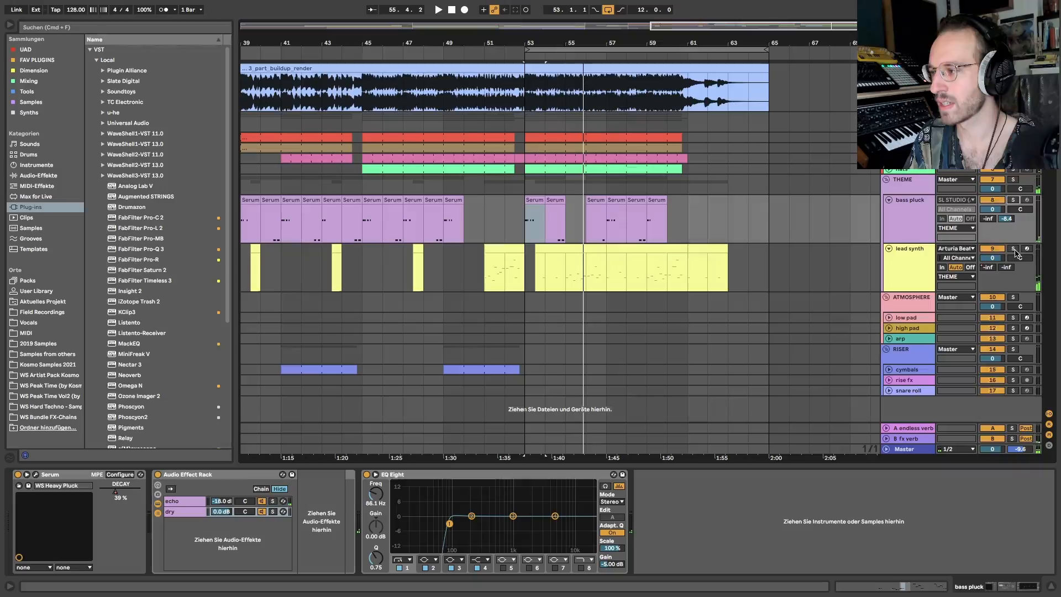
pyautogui.click(1013, 249)
pyautogui.press('space')
pyautogui.click(504, 249)
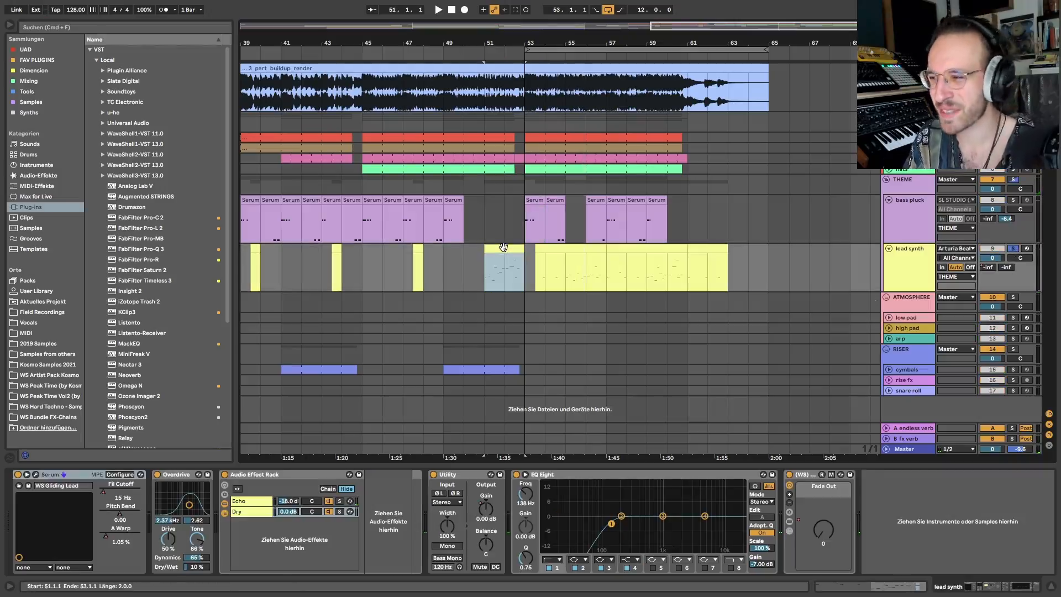
pyautogui.press('space')
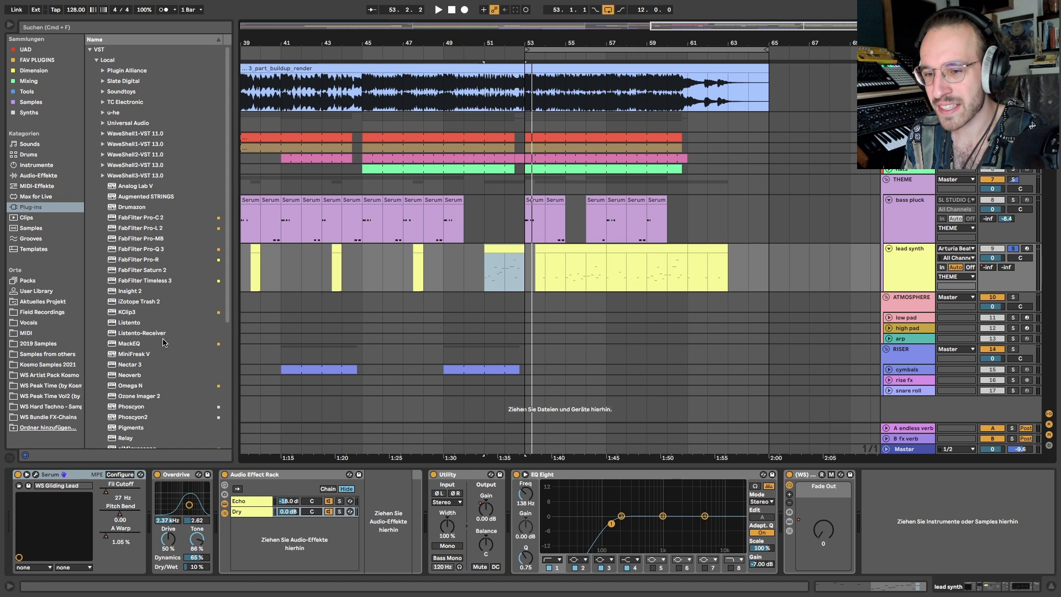
# Open the lead synth's Serum patch and examine its oscillator and effects pages
pyautogui.click(36, 475)
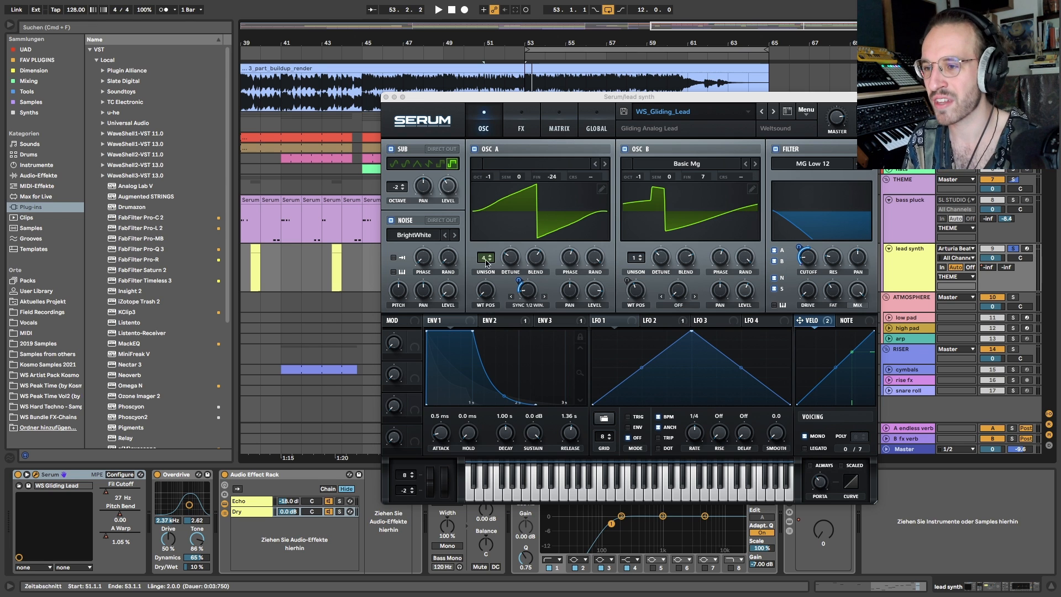
pyautogui.click(519, 133)
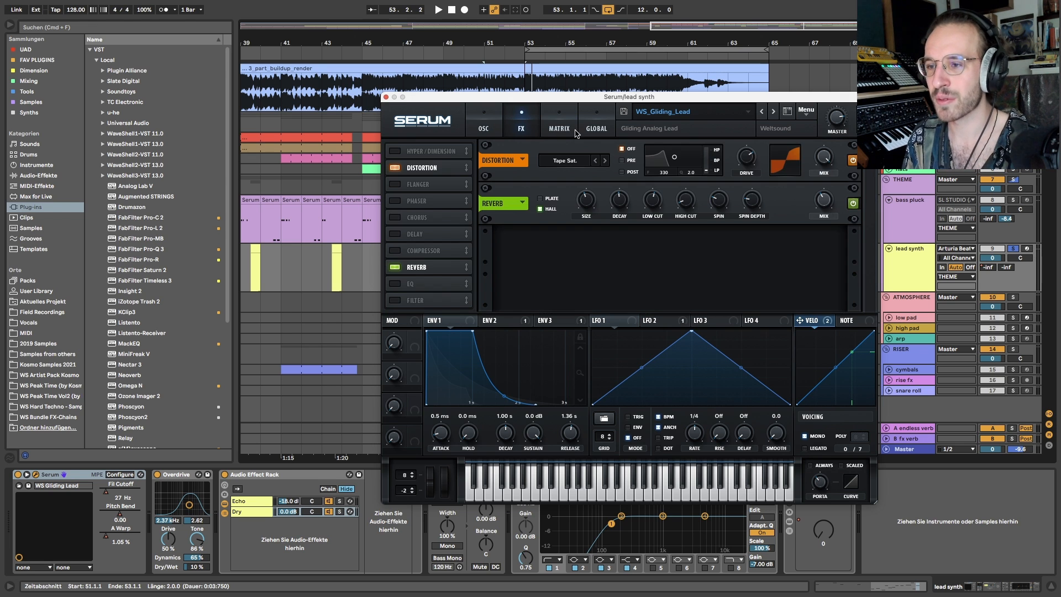
pyautogui.click(488, 122)
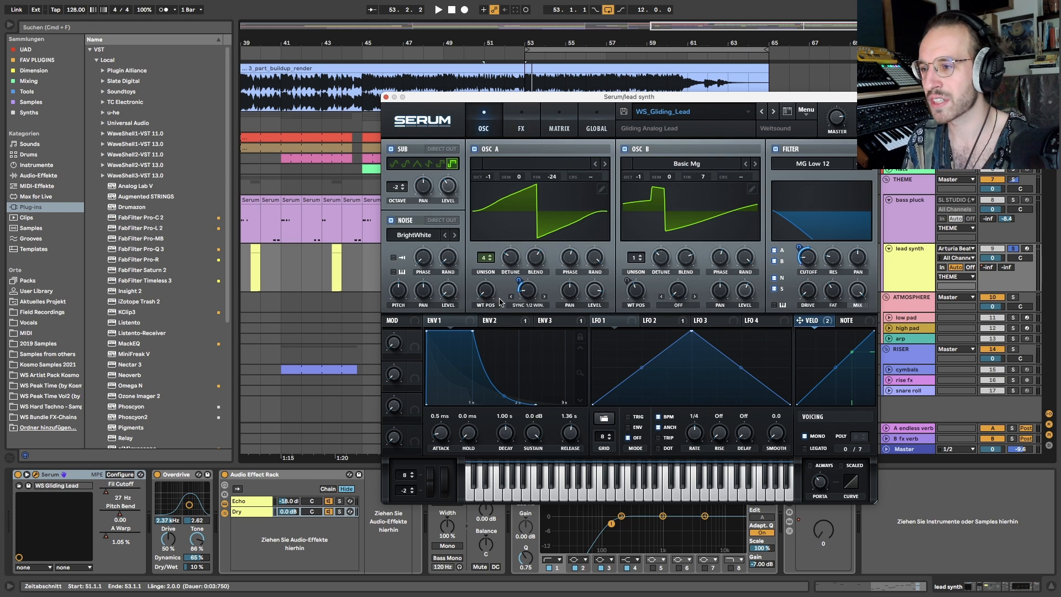
# Close the Serum window, open the lead synth clip at bar 51 and select all of its notes
pyautogui.click(385, 98)
pyautogui.doubleClick(509, 247)
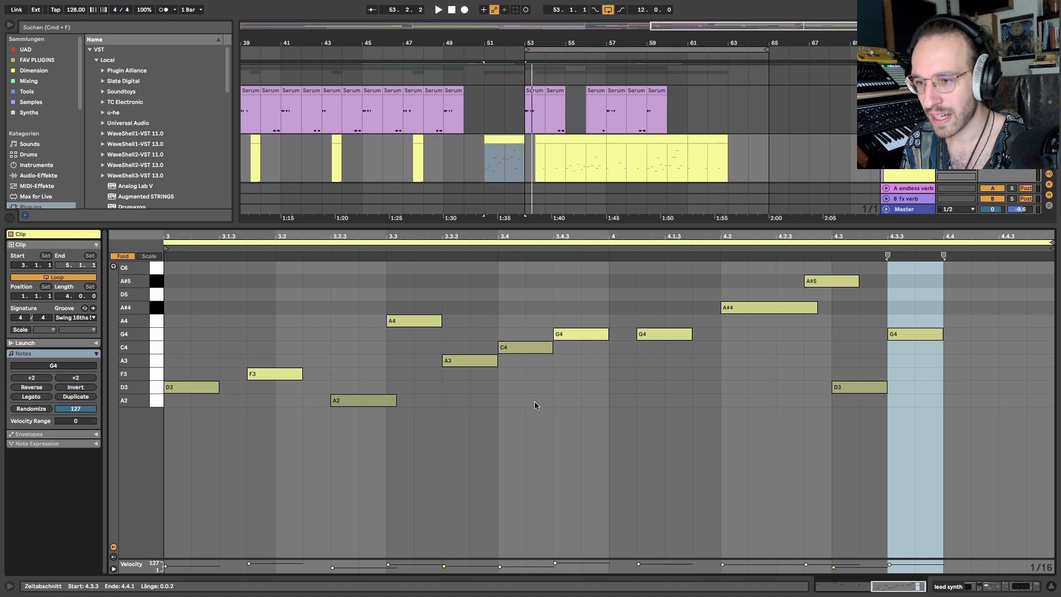
pyautogui.moveTo(192, 462); pyautogui.dragTo(976, 262)
pyautogui.click(499, 391)
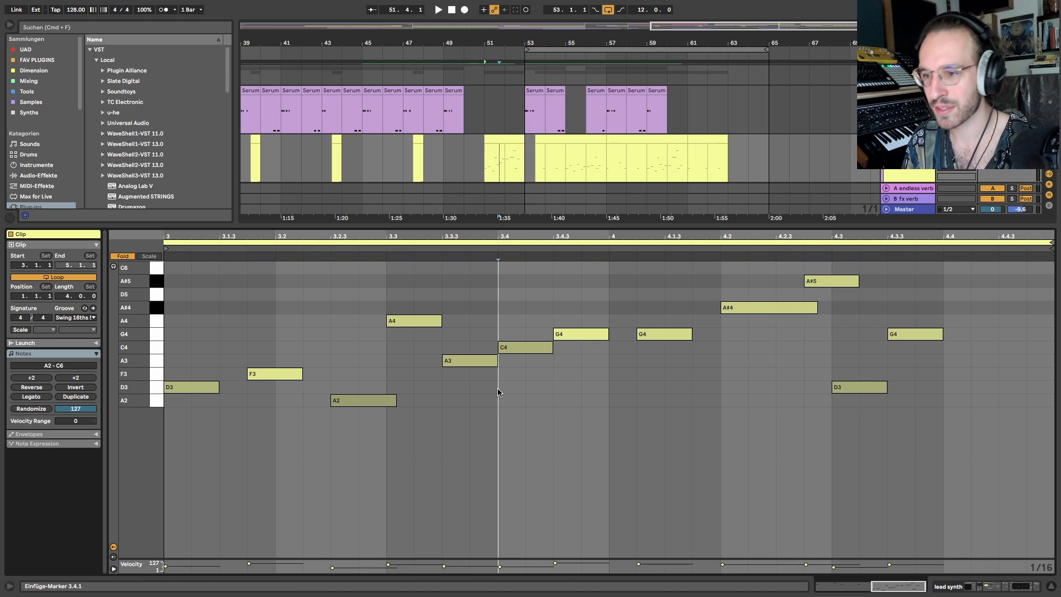
pyautogui.moveTo(189, 503)
pyautogui.mouseDown()
pyautogui.moveTo(897, 209)
pyautogui.moveTo(1055, 210)
pyautogui.mouseUp()
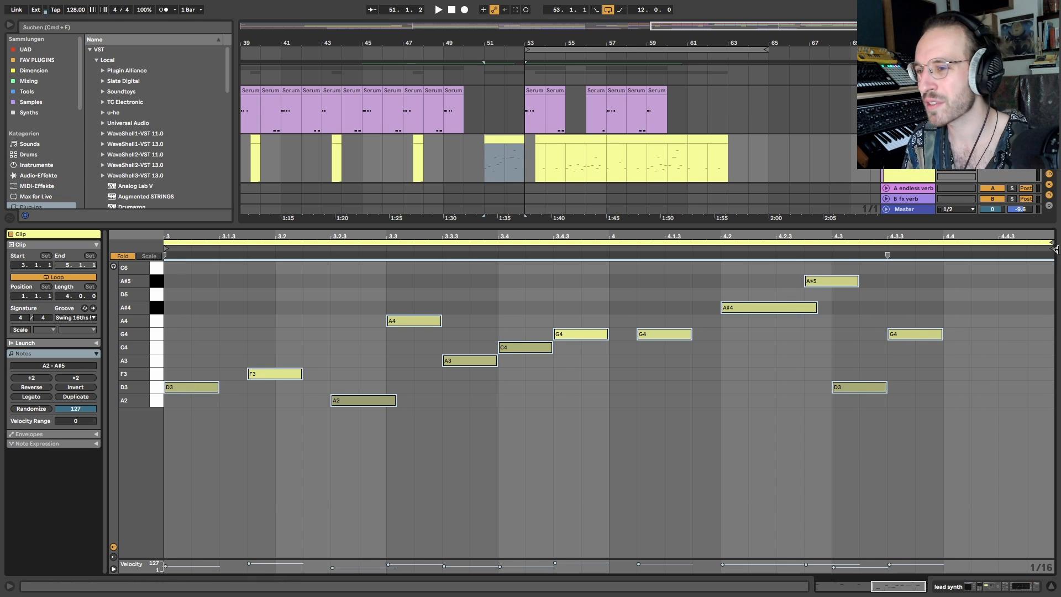
# Unfold the piano roll and look through the clip's full pitch range while playing it from bar 51
pyautogui.click(290, 442)
pyautogui.click(123, 256)
pyautogui.scroll(-5, 543, 426)
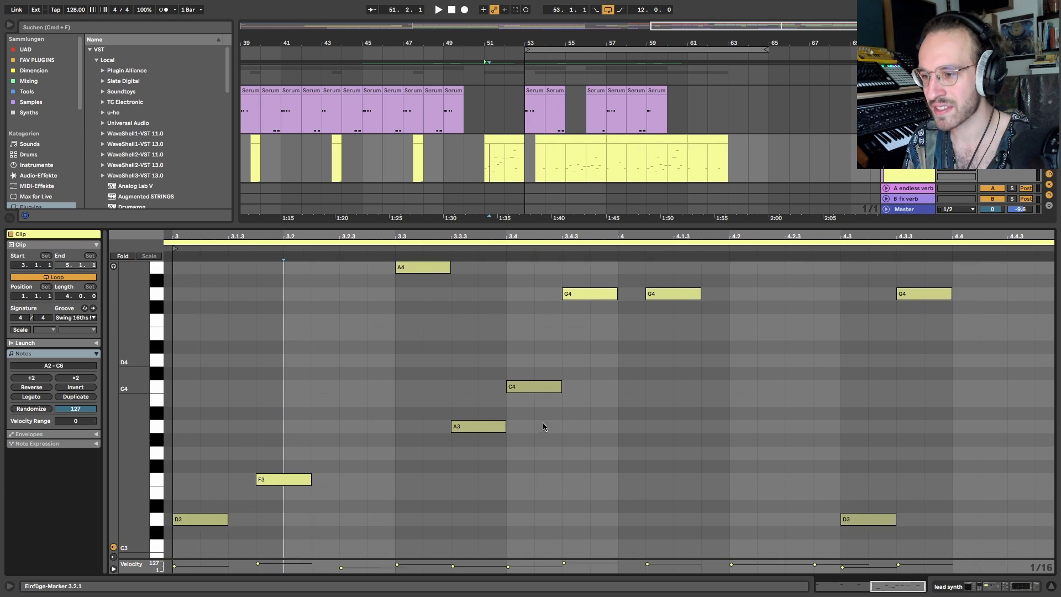
pyautogui.scroll(6, 543, 422)
pyautogui.press('space')
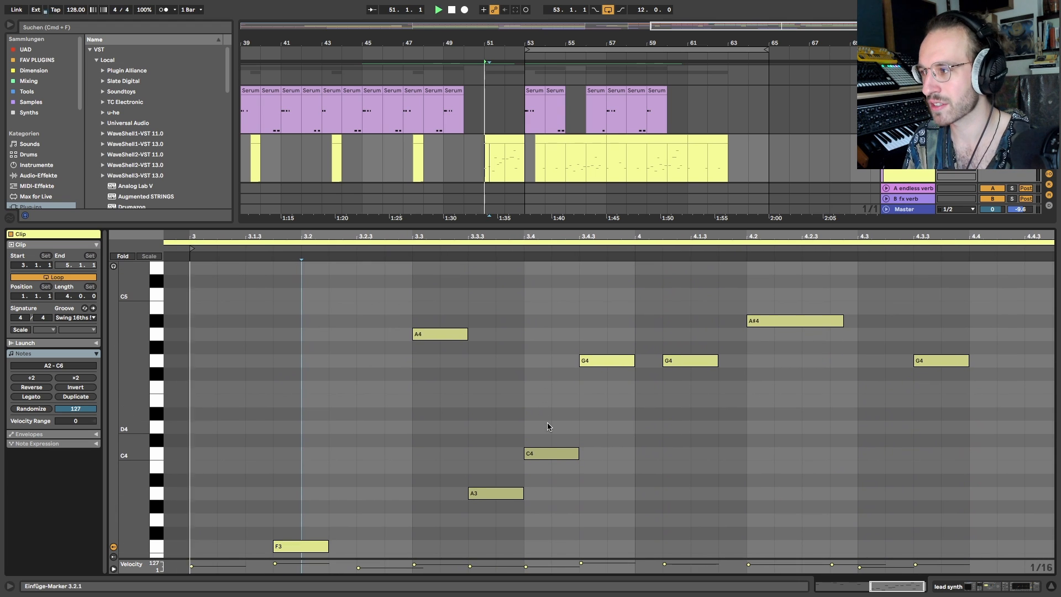
pyautogui.scroll(6, 561, 439)
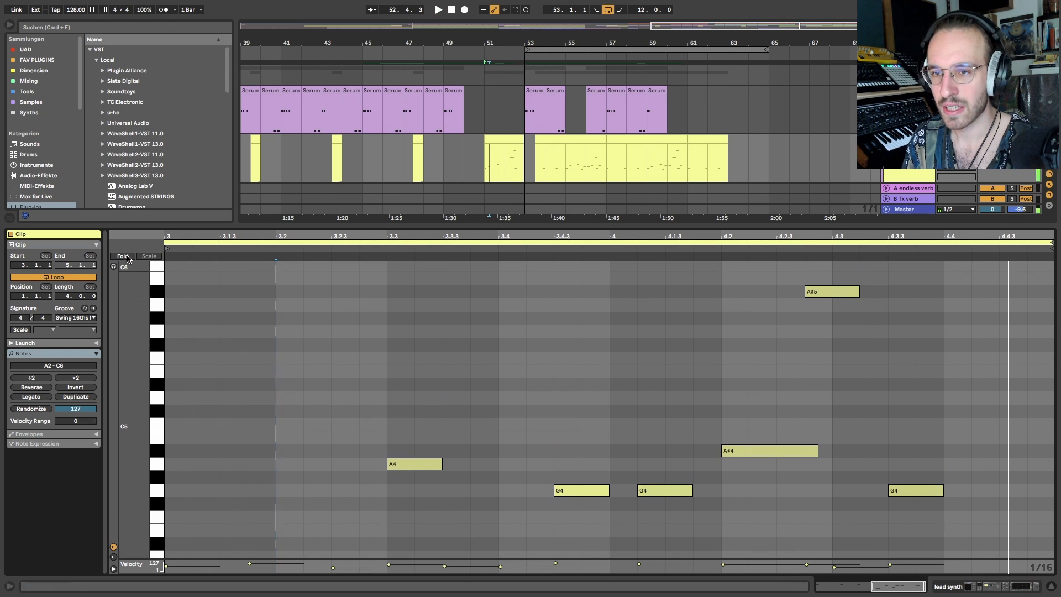
# Fold the piano roll to the used notes and highlight the A and A# octave jumps and the A3–G4 run
pyautogui.press('f')
pyautogui.moveTo(346, 467); pyautogui.dragTo(407, 260)
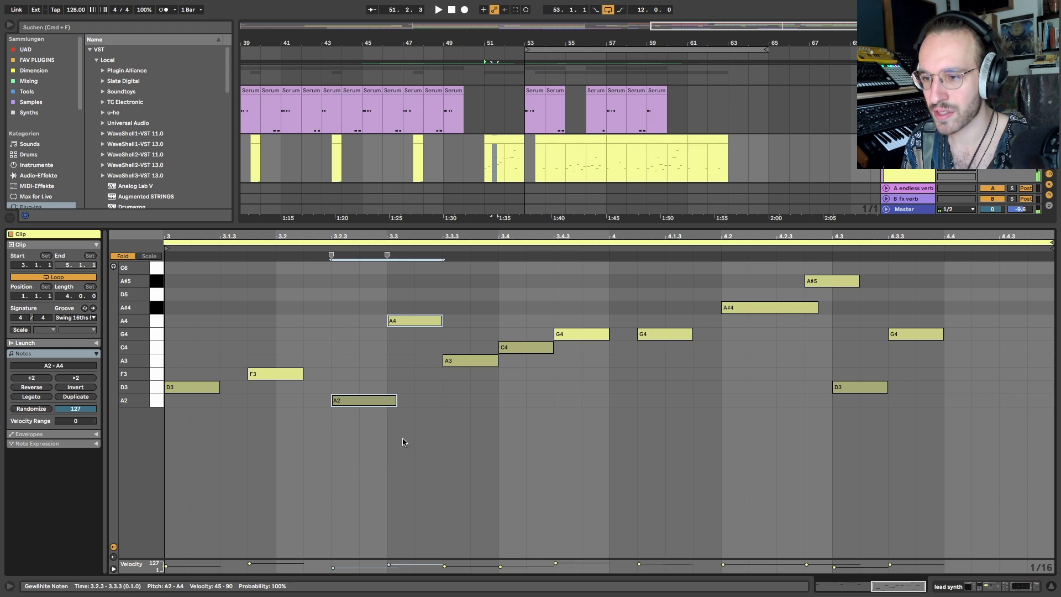
pyautogui.moveTo(754, 420); pyautogui.dragTo(811, 279)
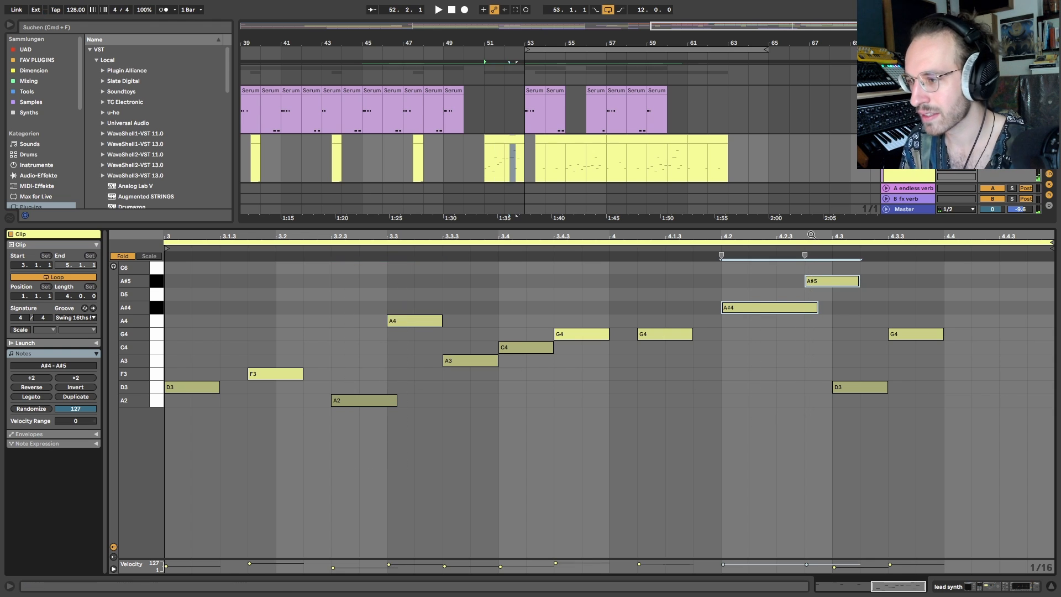
pyautogui.moveTo(494, 397); pyautogui.dragTo(656, 309)
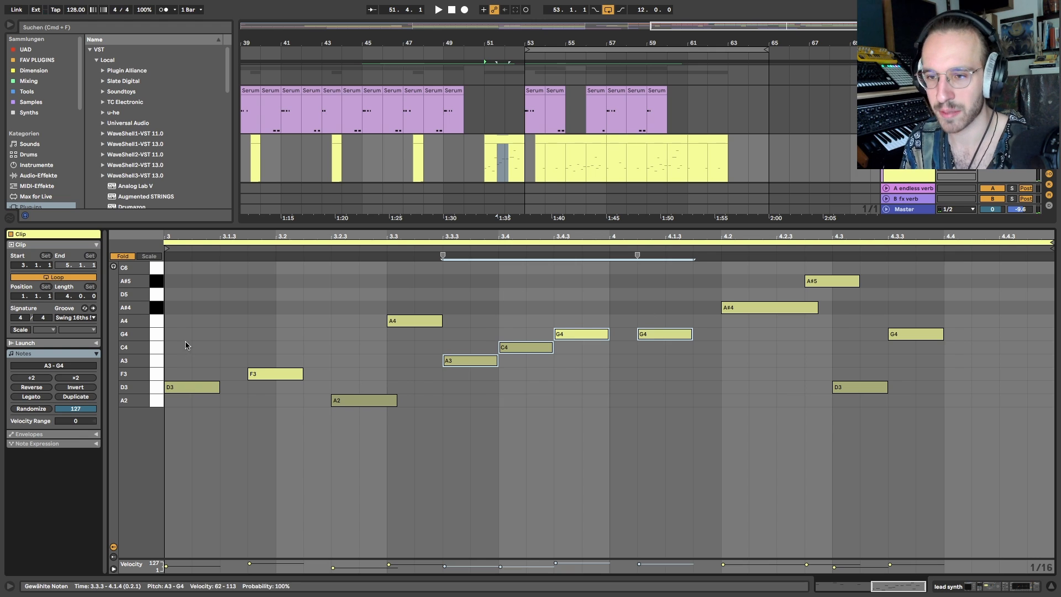
pyautogui.moveTo(188, 352); pyautogui.dragTo(274, 442)
pyautogui.moveTo(464, 422); pyautogui.dragTo(644, 296)
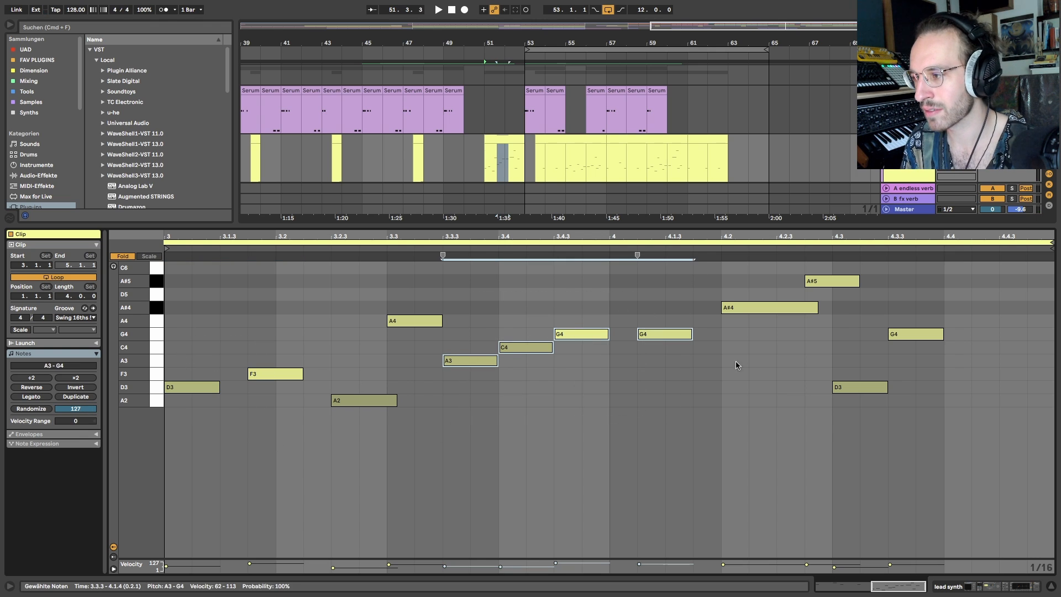
# Highlight the ending notes from 4.2 to 4.4 and the A2–A4 octave jump to study the melody's leaps
pyautogui.click(690, 290)
pyautogui.moveTo(892, 431); pyautogui.dragTo(946, 336)
pyautogui.moveTo(767, 327); pyautogui.dragTo(840, 360)
pyautogui.moveTo(779, 439); pyautogui.dragTo(840, 285)
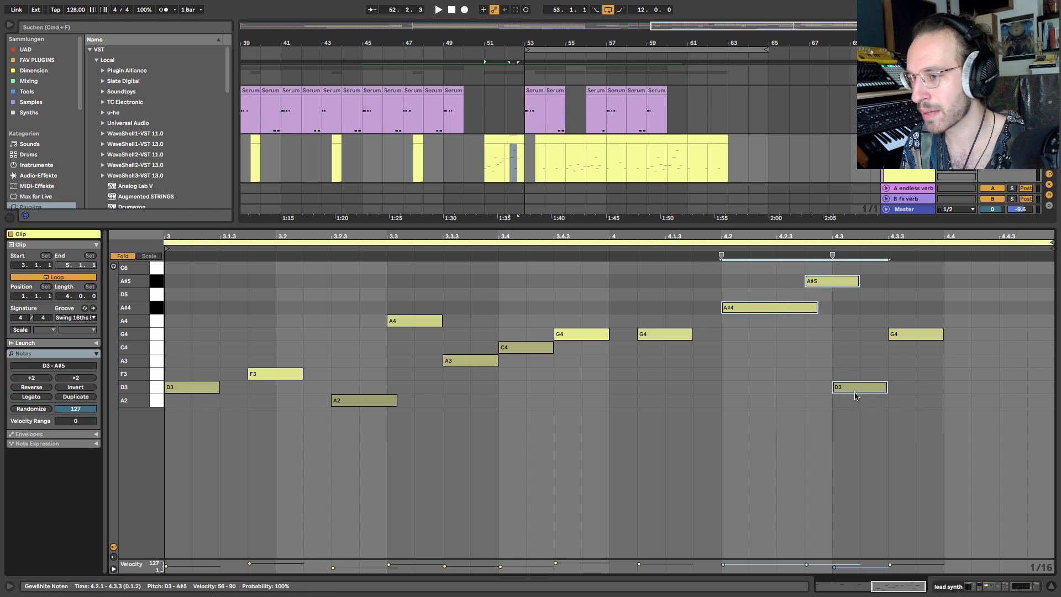
pyautogui.moveTo(343, 454); pyautogui.dragTo(401, 288)
pyautogui.click(418, 431)
# Return to the lead synth's devices, reopen its Serum patch and examine the mono, legato and portamento voicing settings
pyautogui.doubleClick(909, 170)
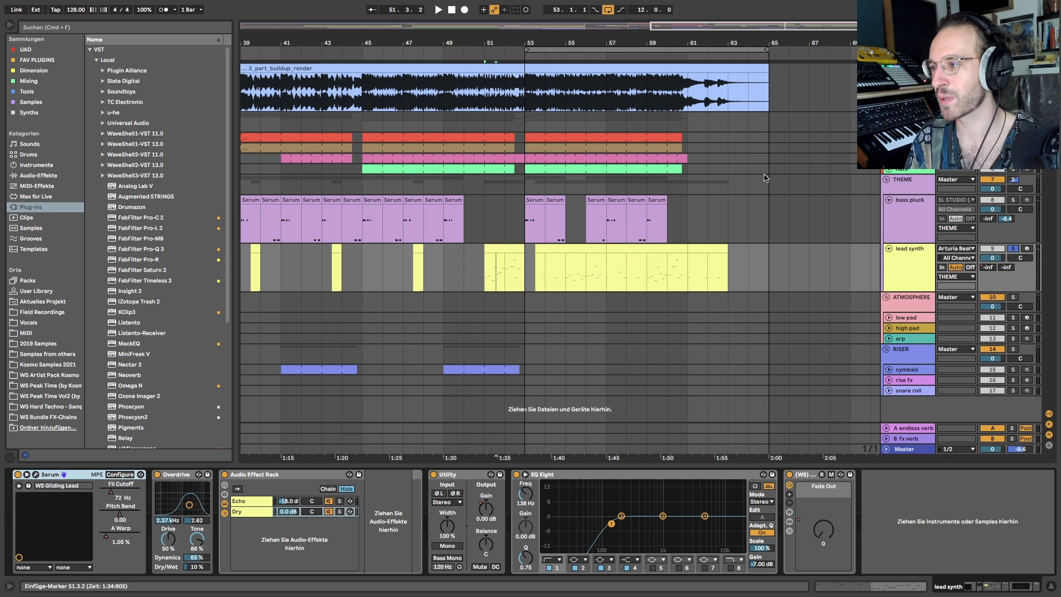
pyautogui.click(36, 474)
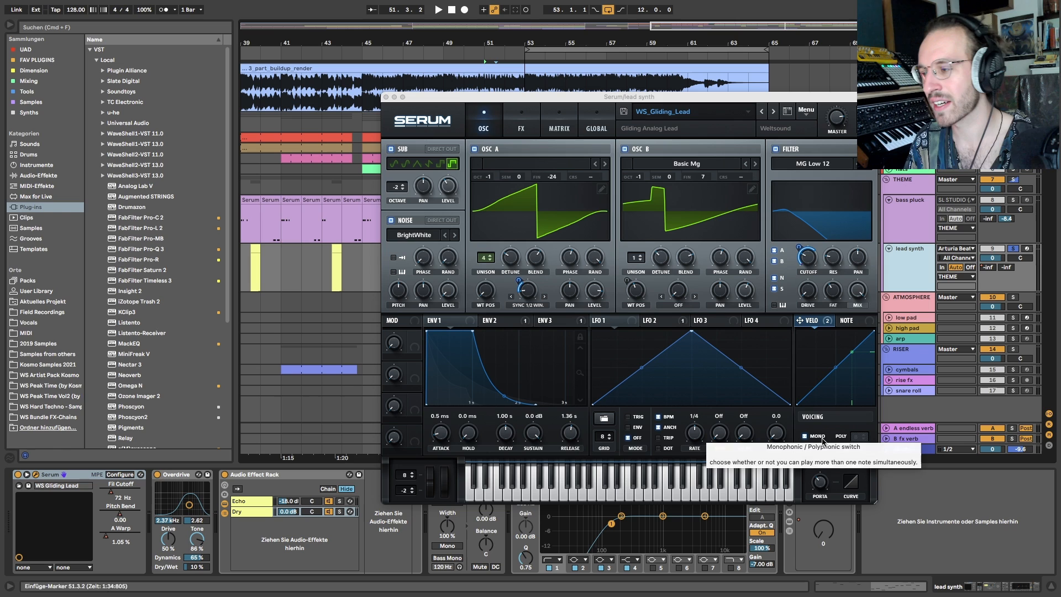
pyautogui.click(819, 485)
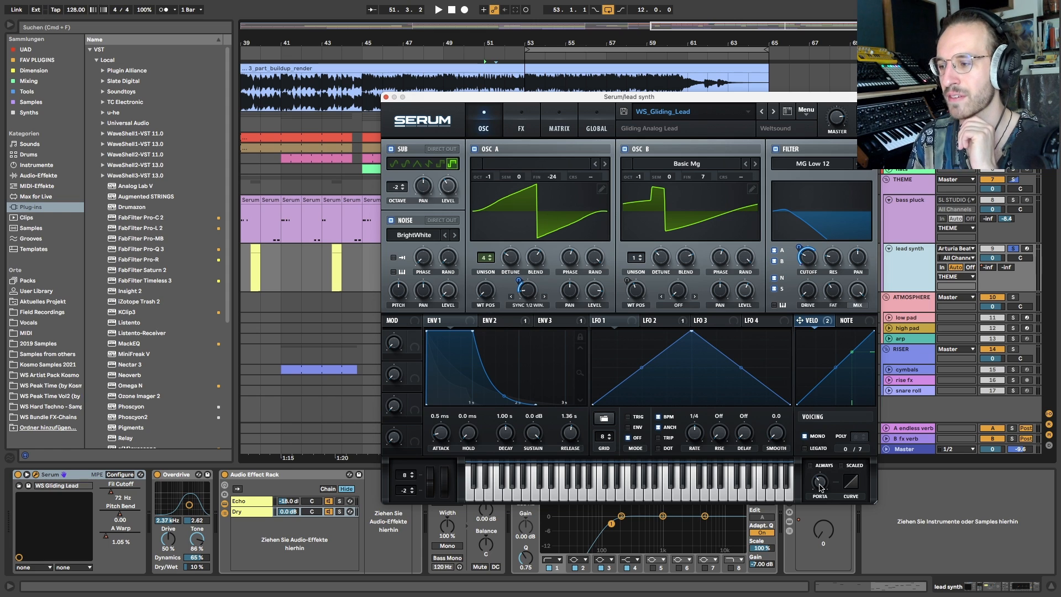
pyautogui.click(805, 449)
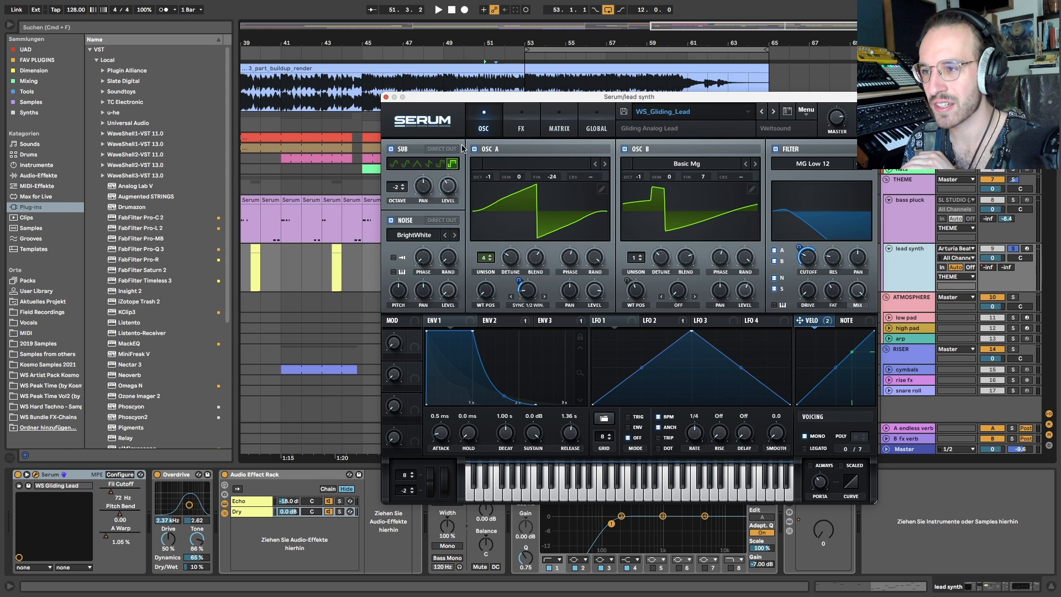
# Move the Serum window off the lead synth clip and loop bars 55 to 57
pyautogui.moveTo(519, 95); pyautogui.dragTo(330, 83)
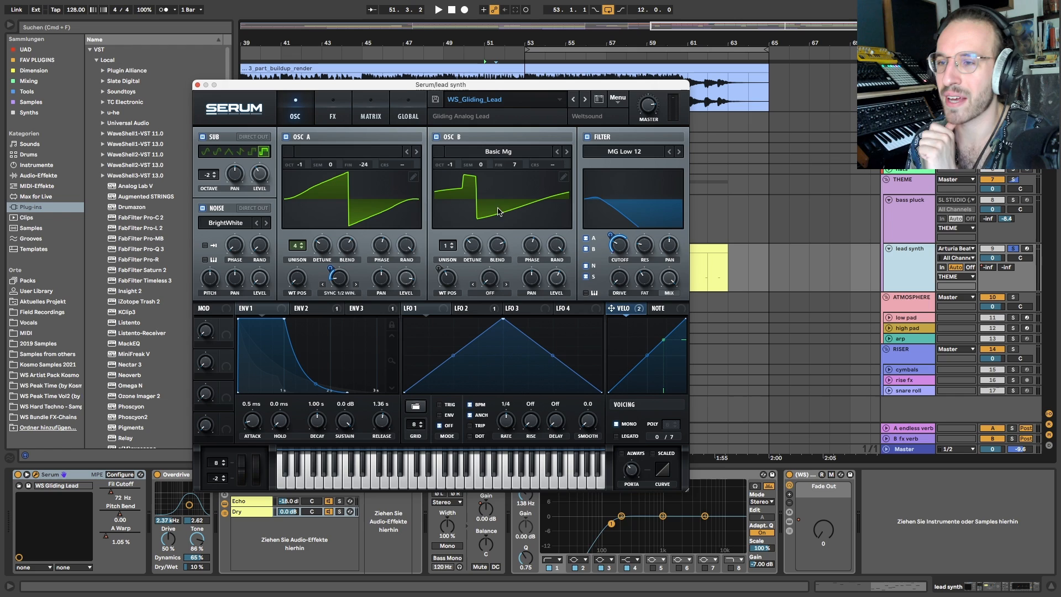
pyautogui.moveTo(415, 86); pyautogui.dragTo(381, 70)
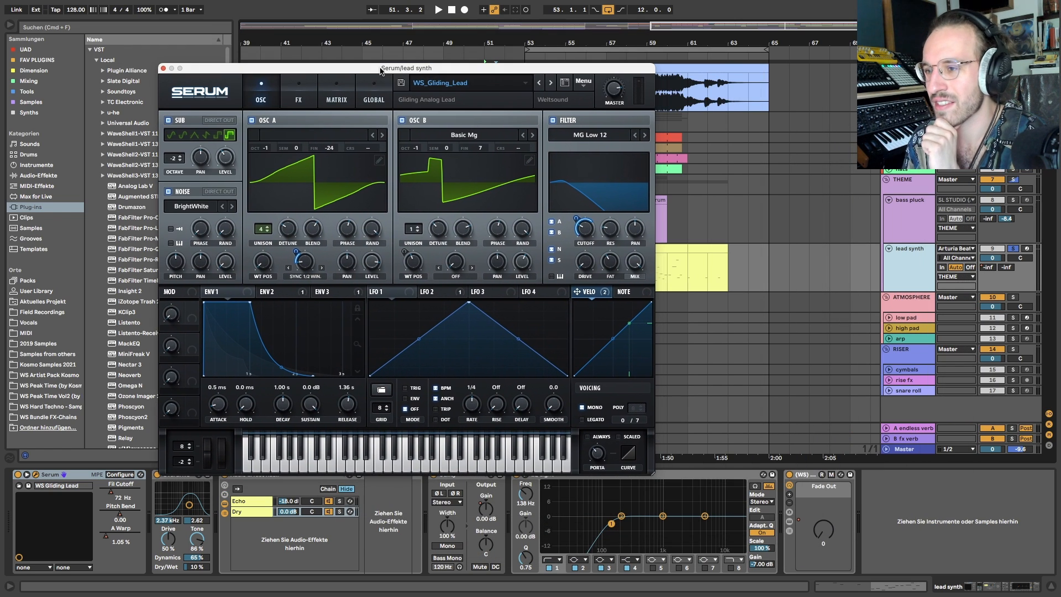
pyautogui.click(690, 252)
pyautogui.hscroll(-5, 690, 252)
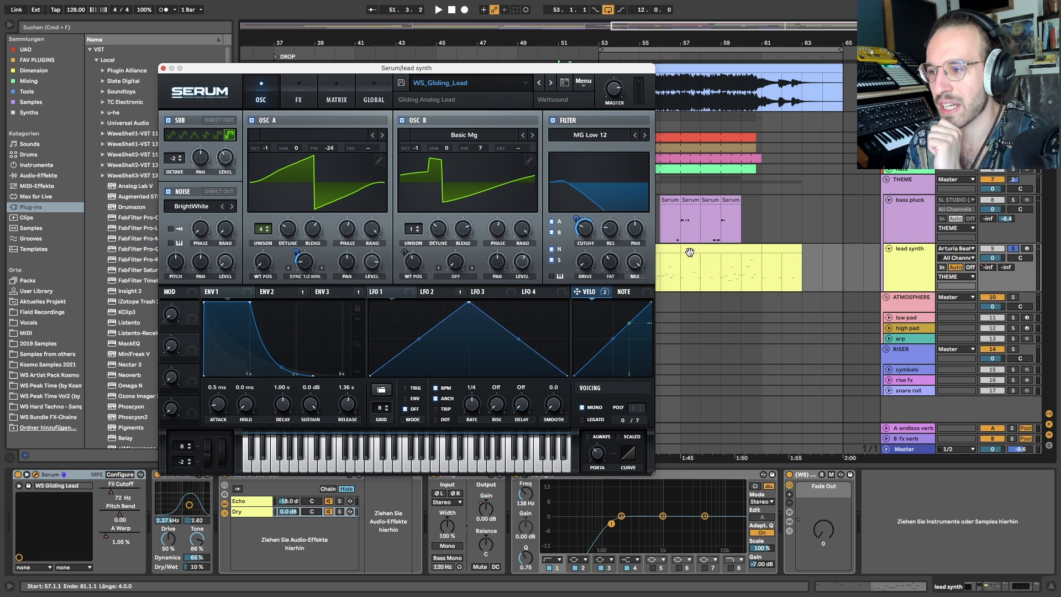
pyautogui.moveTo(678, 264); pyautogui.dragTo(714, 264)
pyautogui.press('super+l')
pyautogui.hscroll(-1, 691, 265)
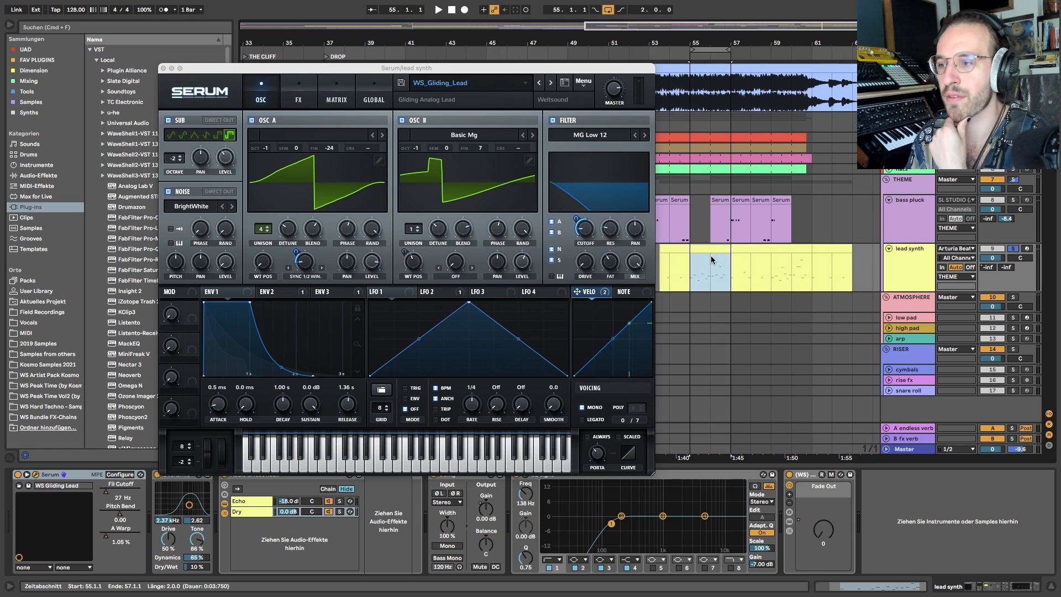
# Turn off Serum's oscillators A and B and play the lead synth from bar 55
pyautogui.click(674, 269)
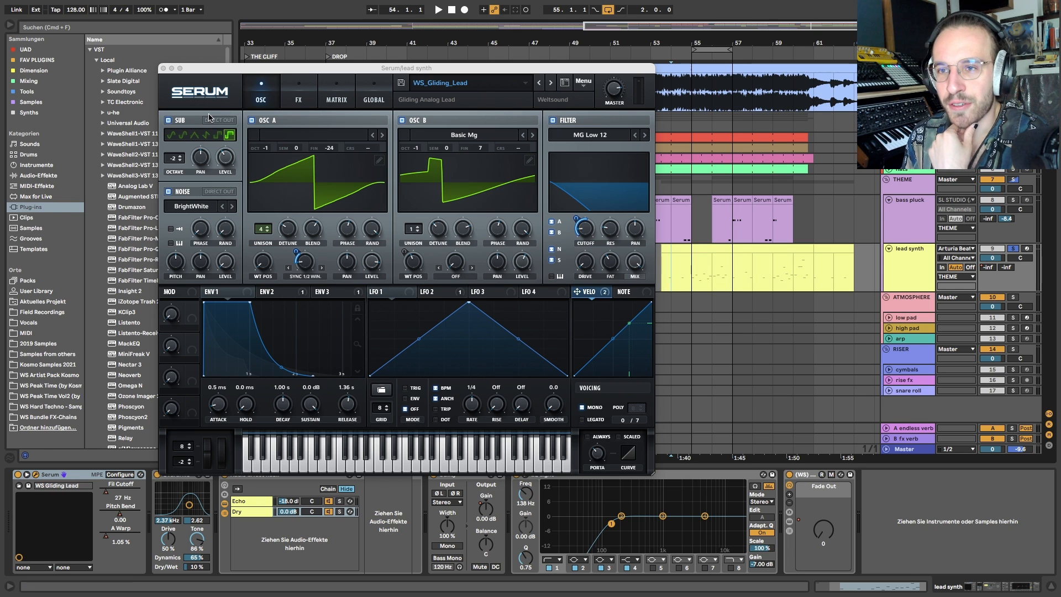
pyautogui.click(252, 121)
pyautogui.click(402, 121)
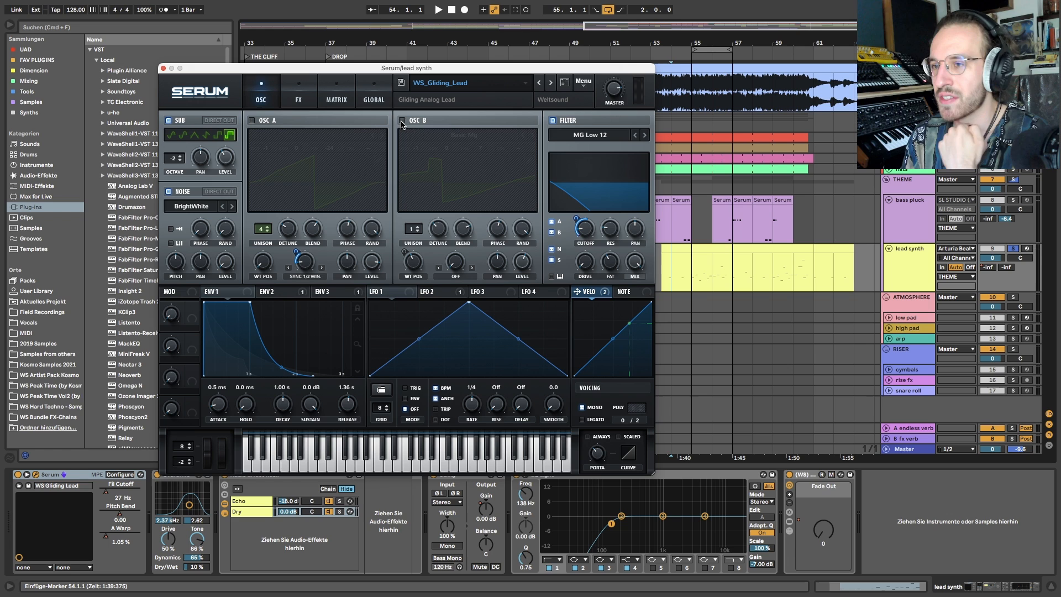
pyautogui.click(691, 273)
pyautogui.press('space')
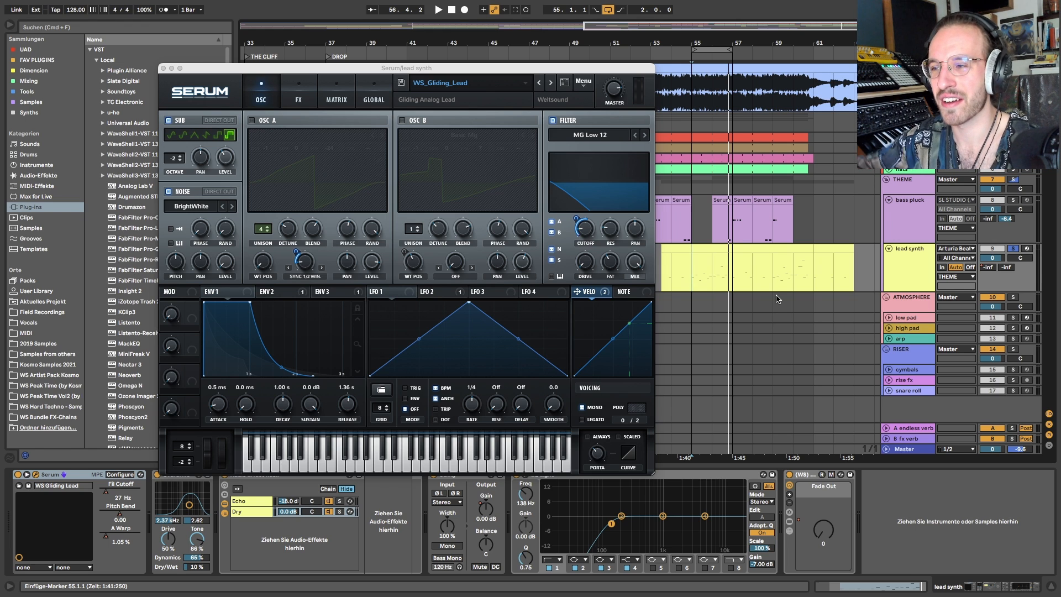
# Replay the reduced lead sound from bar 55 and inspect Serum's note and velocity modulation sources
pyautogui.press('space')
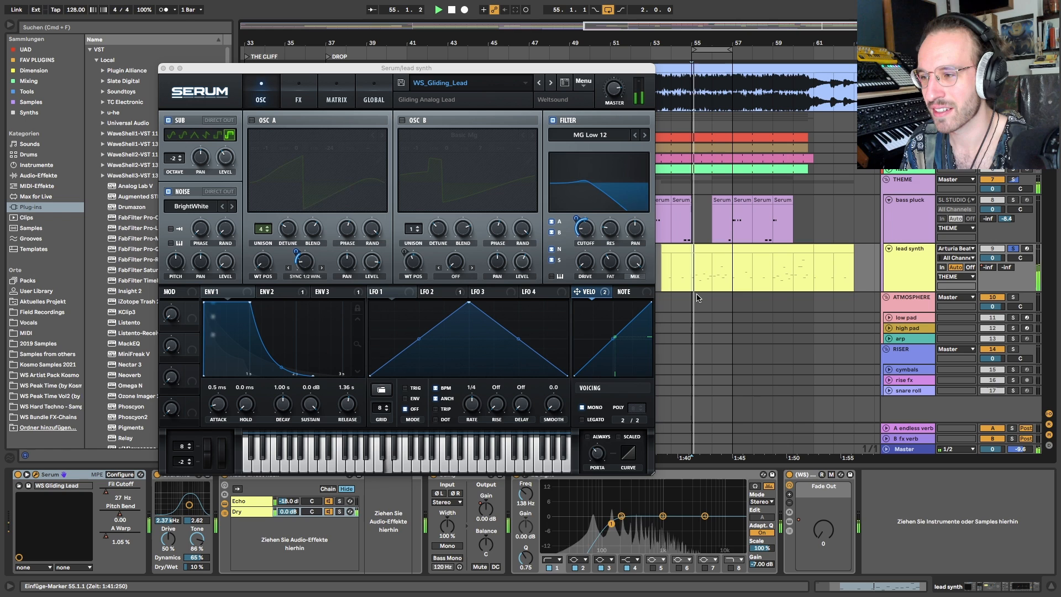
pyautogui.press('space')
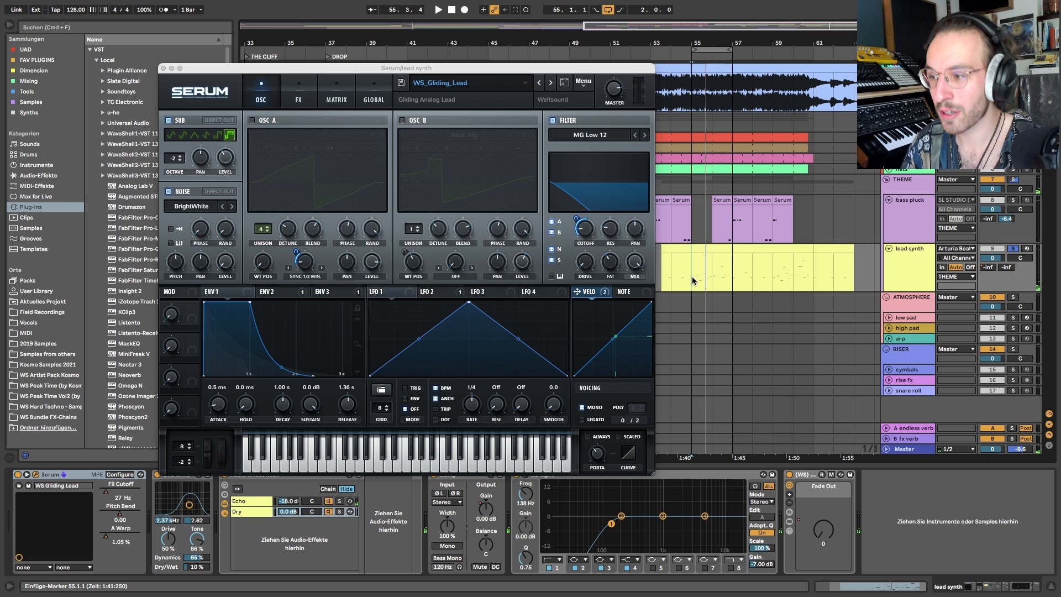
pyautogui.press('space')
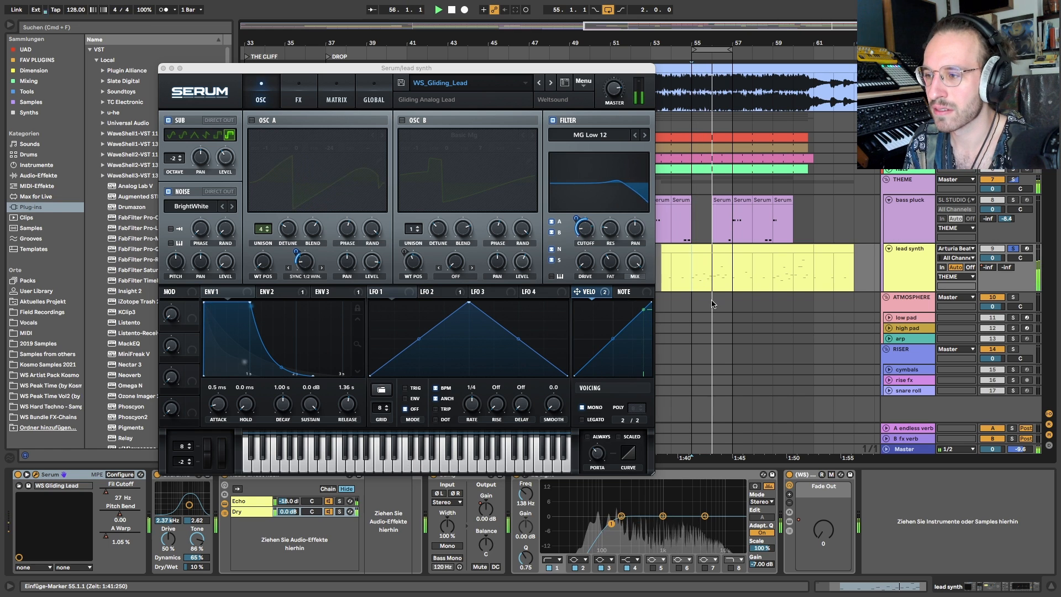
pyautogui.press('space')
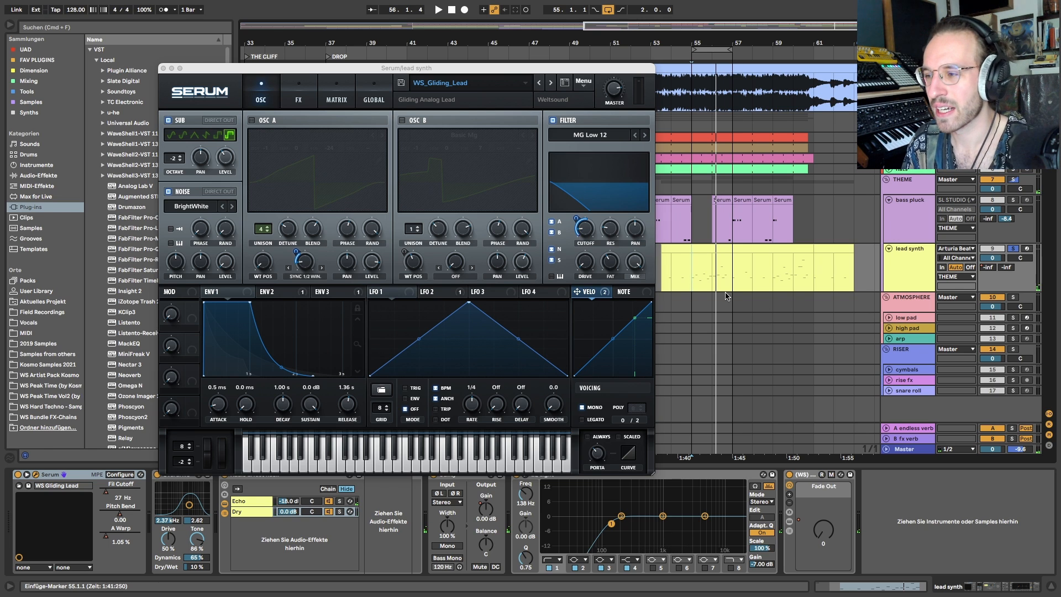
pyautogui.click(617, 296)
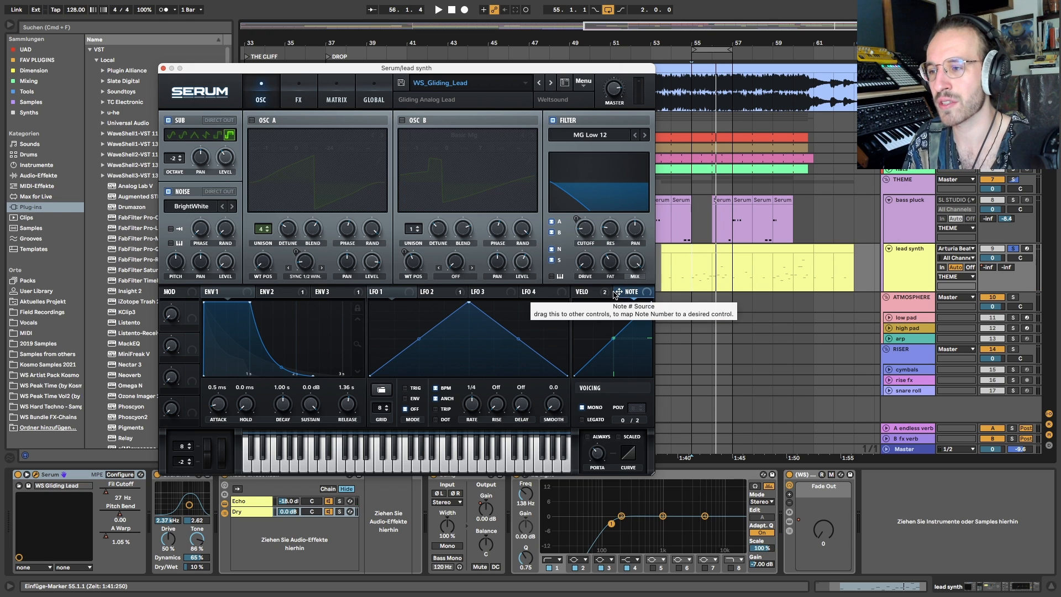
pyautogui.click(585, 291)
# Open the lead synth clip around bar 55 and move the Serum window aside to expose its notes
pyautogui.doubleClick(698, 246)
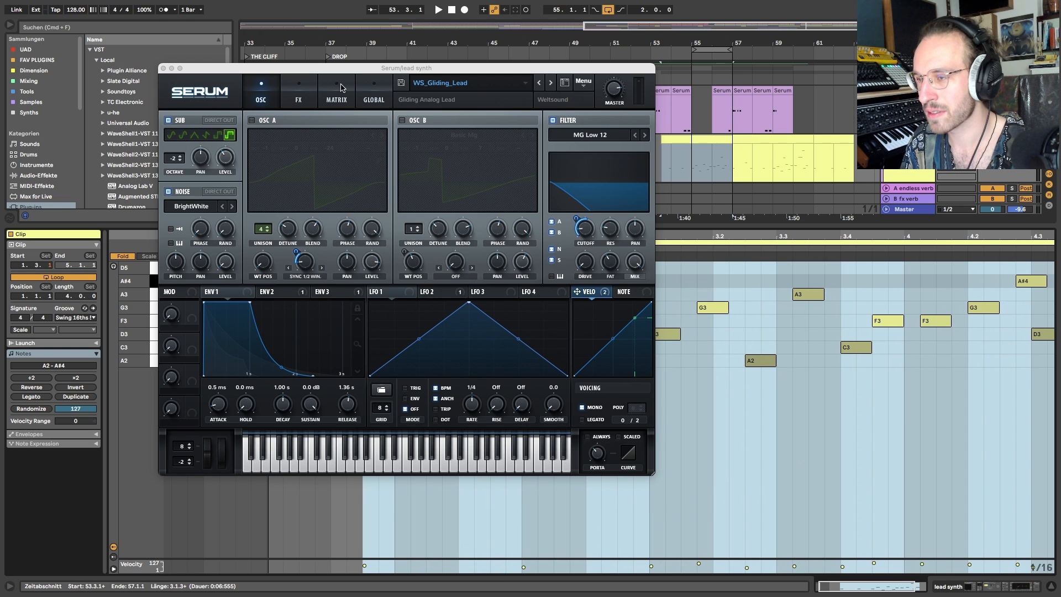
pyautogui.moveTo(365, 70); pyautogui.dragTo(117, 69)
pyautogui.hscroll(3, 687, 389)
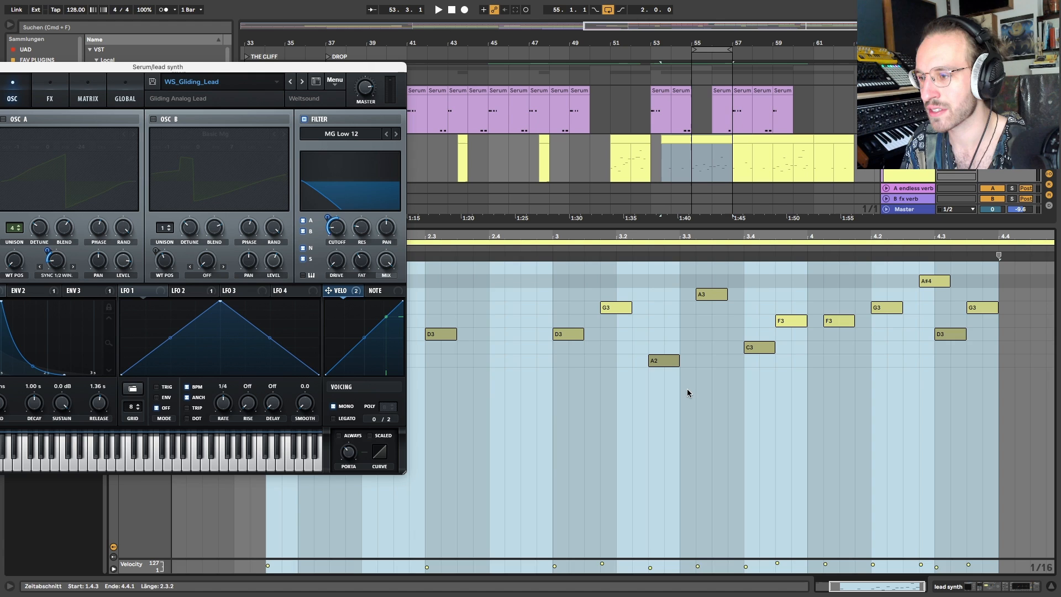
# Inspect the velocities of the individual notes from D3 at 3.1 to the final G3 at 4.3
pyautogui.click(562, 338)
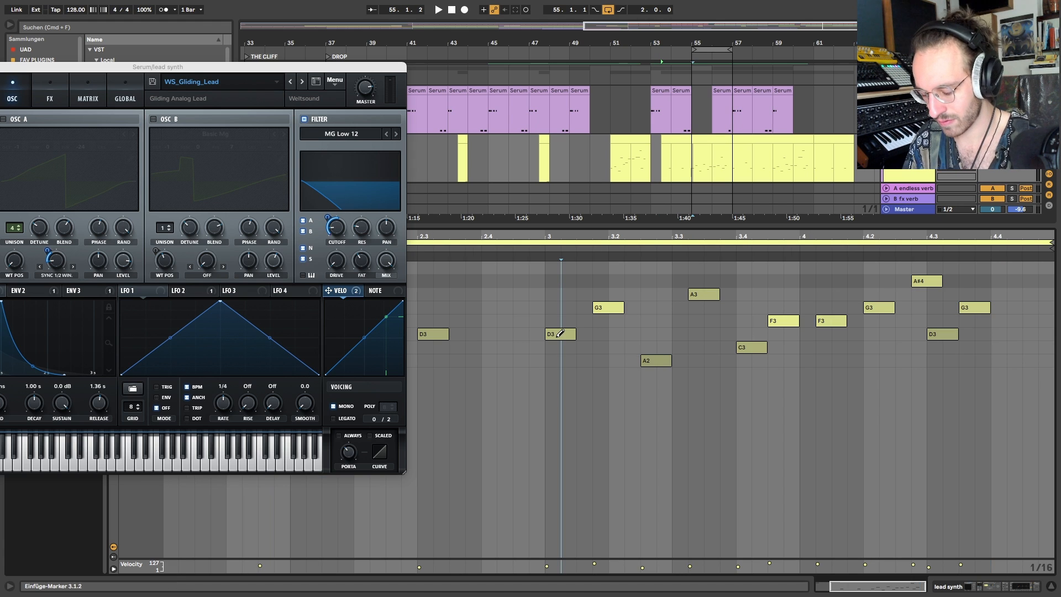
pyautogui.click(646, 361)
pyautogui.click(750, 348)
pyautogui.click(704, 296)
pyautogui.click(608, 308)
pyautogui.click(784, 321)
pyautogui.click(842, 323)
pyautogui.click(878, 307)
pyautogui.click(938, 282)
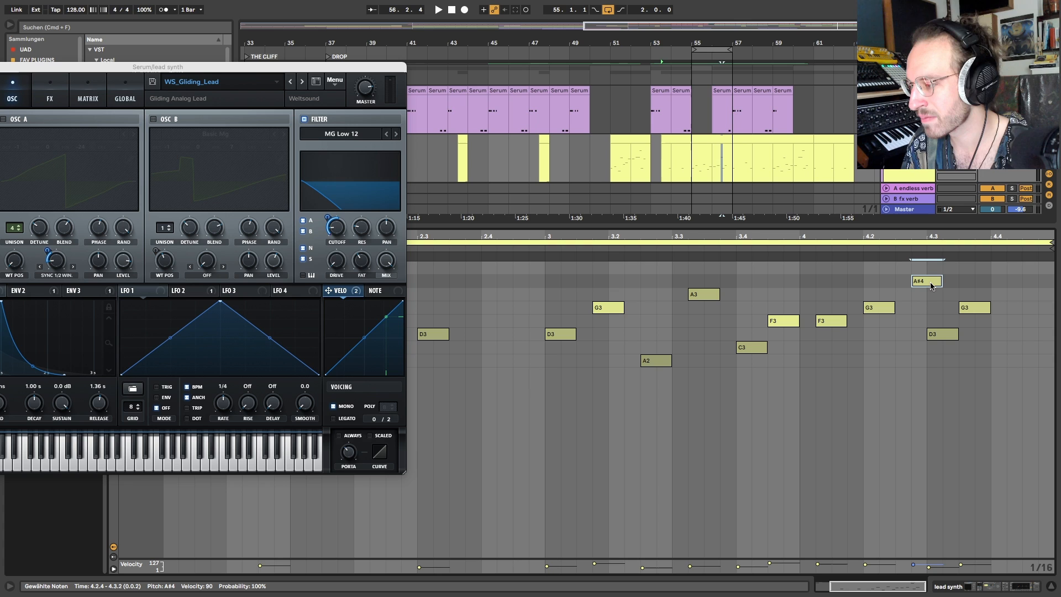
pyautogui.click(943, 334)
pyautogui.keyDown('shift'); pyautogui.click(972, 308); pyautogui.keyUp('shift')
# Play the notes from bar 55 alongside Serum's filter display and return to the lead synth's devices
pyautogui.click(693, 183)
pyautogui.press('space')
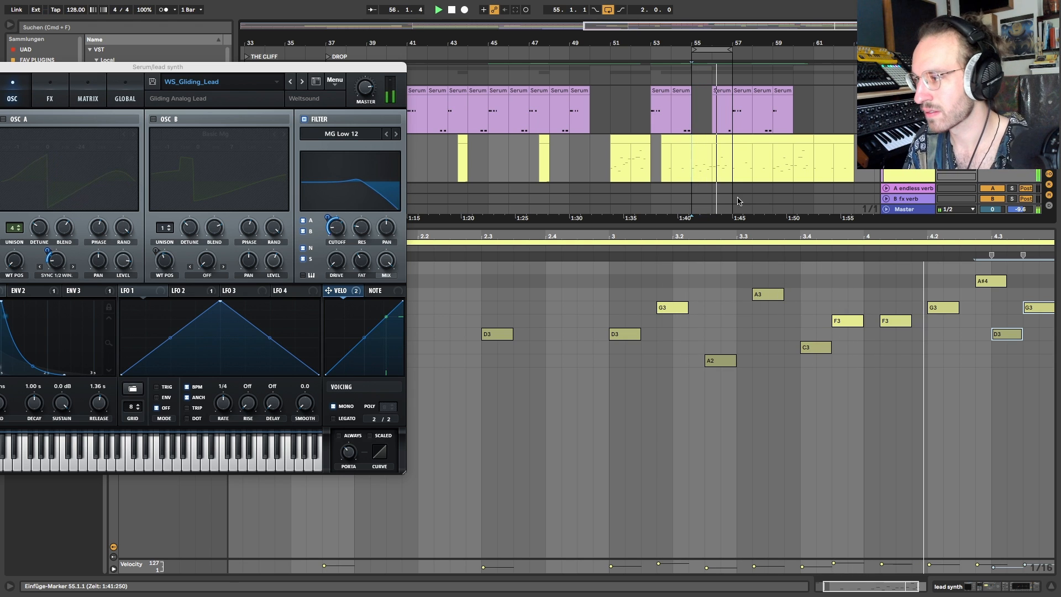
pyautogui.press('space')
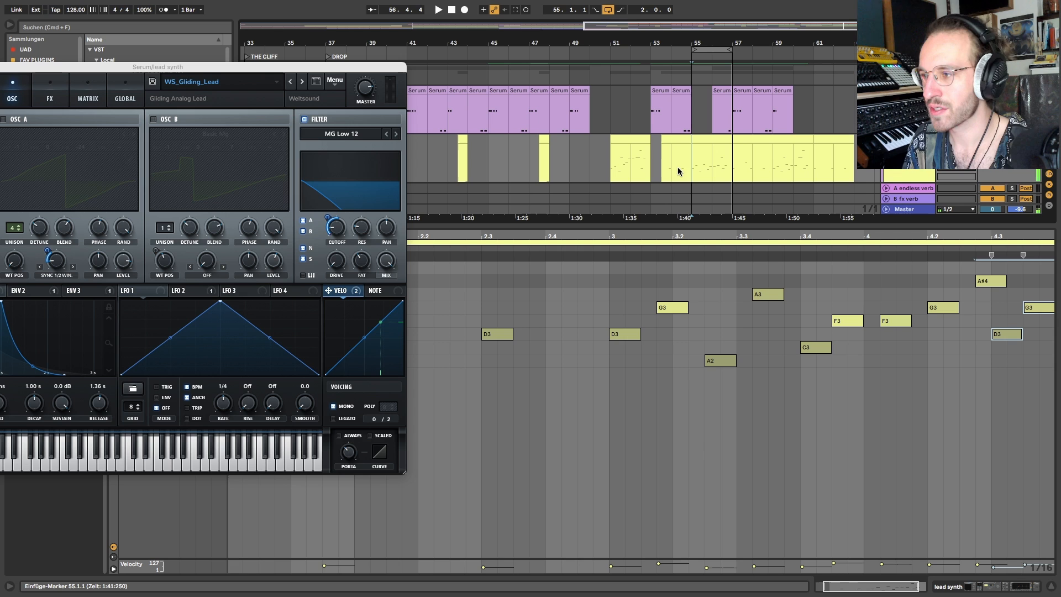
pyautogui.moveTo(227, 67); pyautogui.dragTo(475, 67)
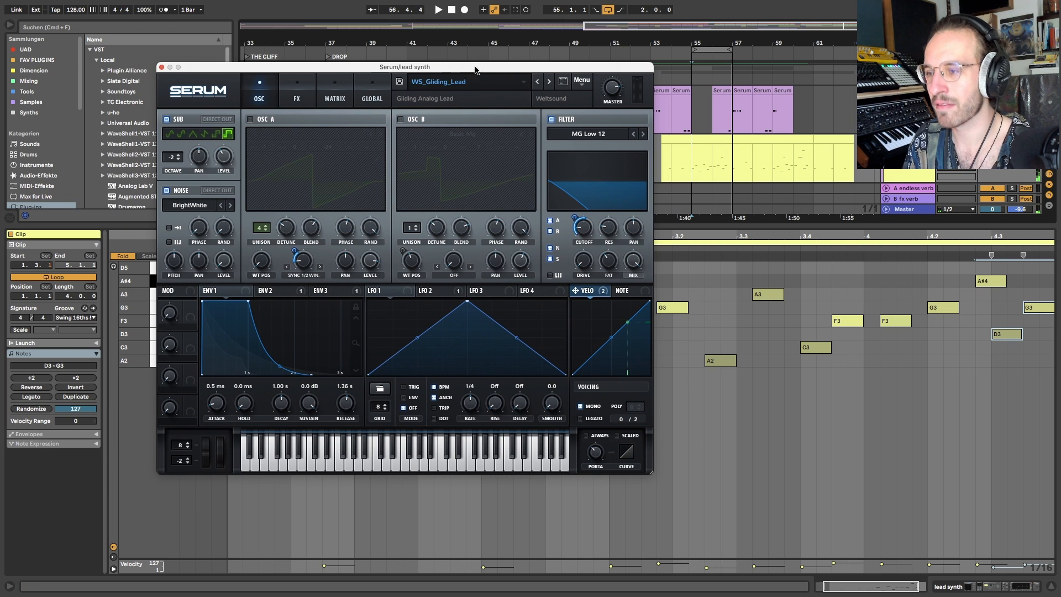
pyautogui.click(692, 156)
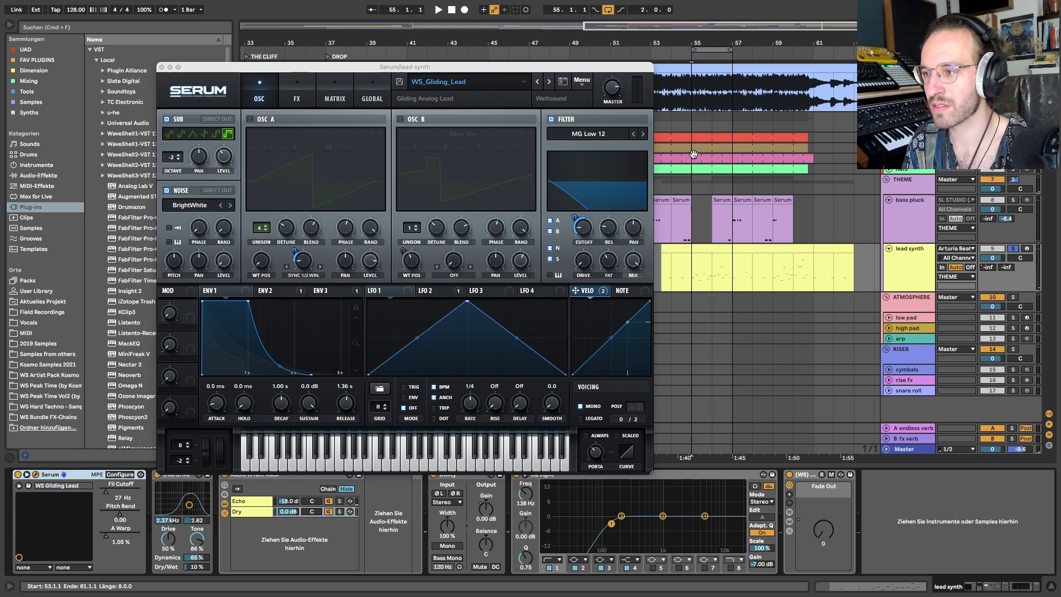
# Switch the sub oscillator off and oscillator B on, and play the lead from bar 55
pyautogui.click(588, 288)
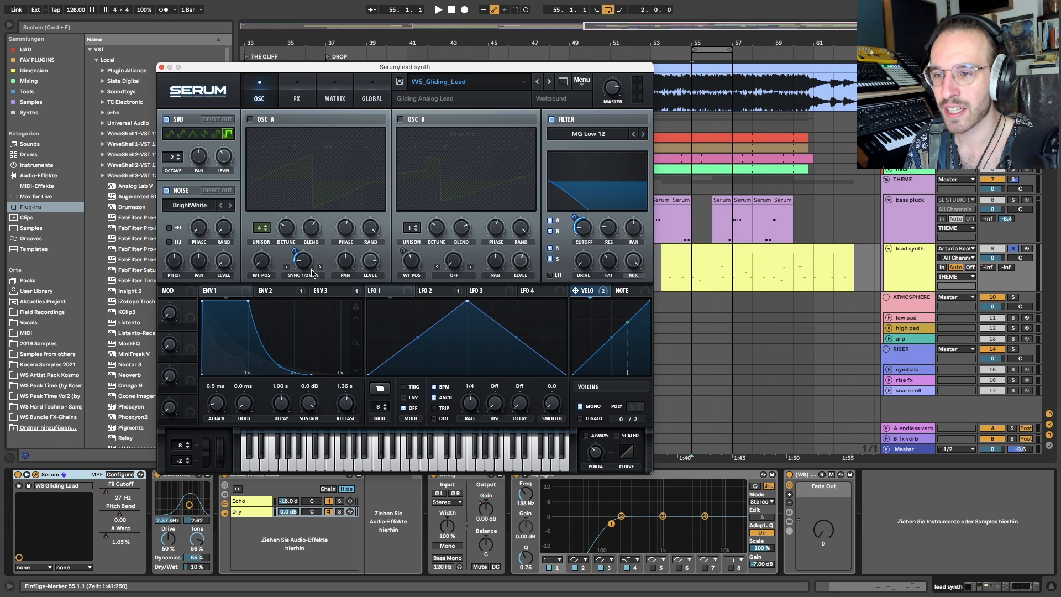
pyautogui.click(167, 119)
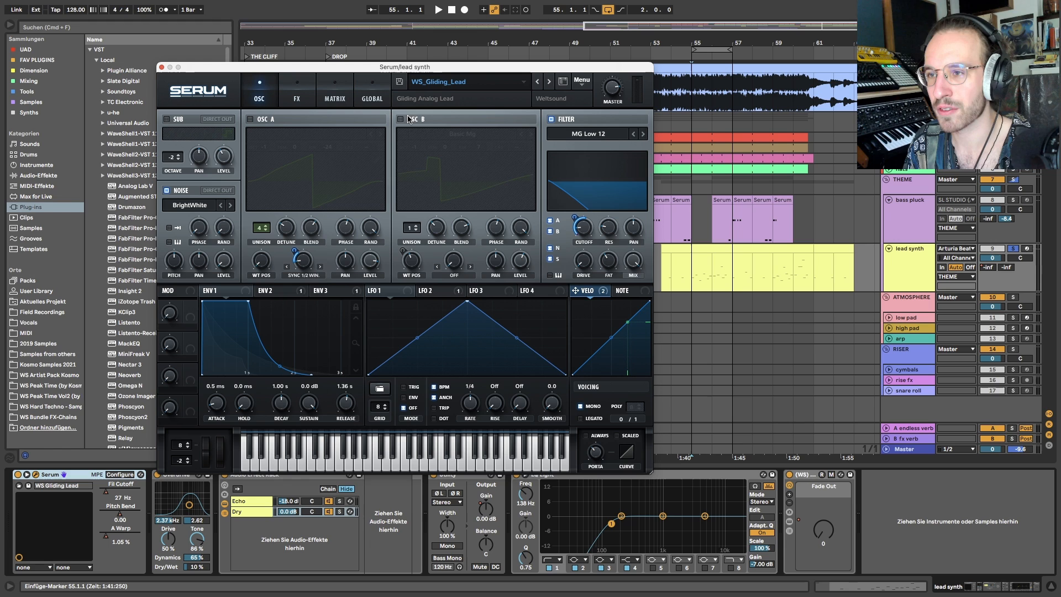
pyautogui.click(400, 119)
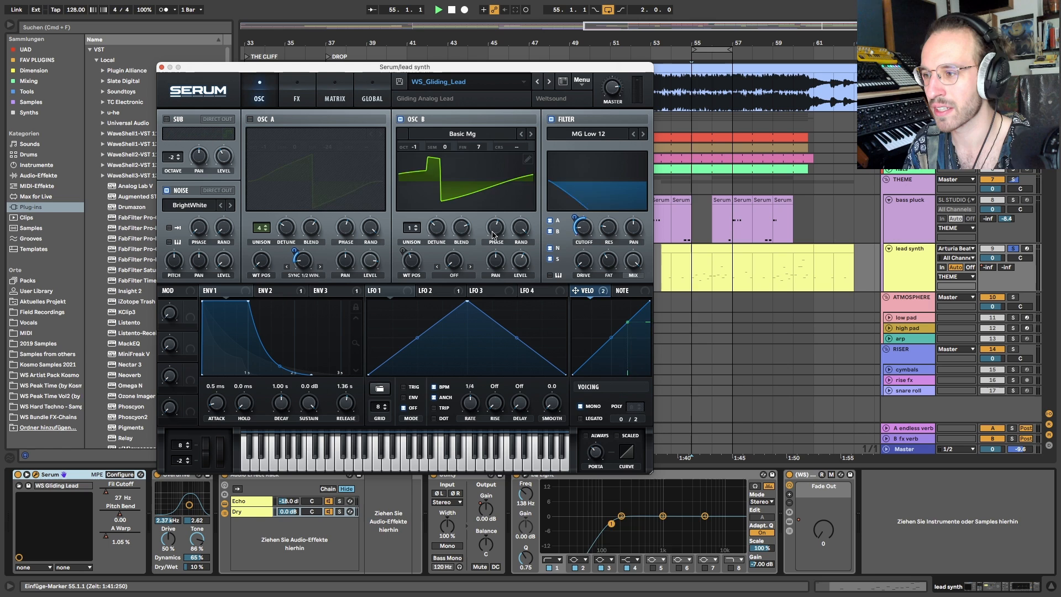
pyautogui.press('space')
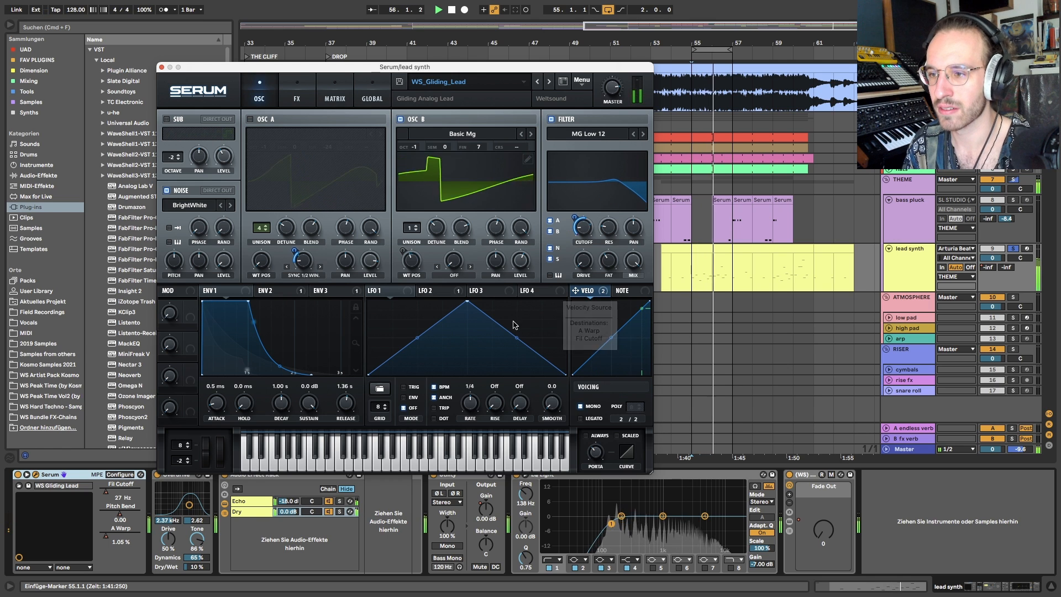
pyautogui.press('space')
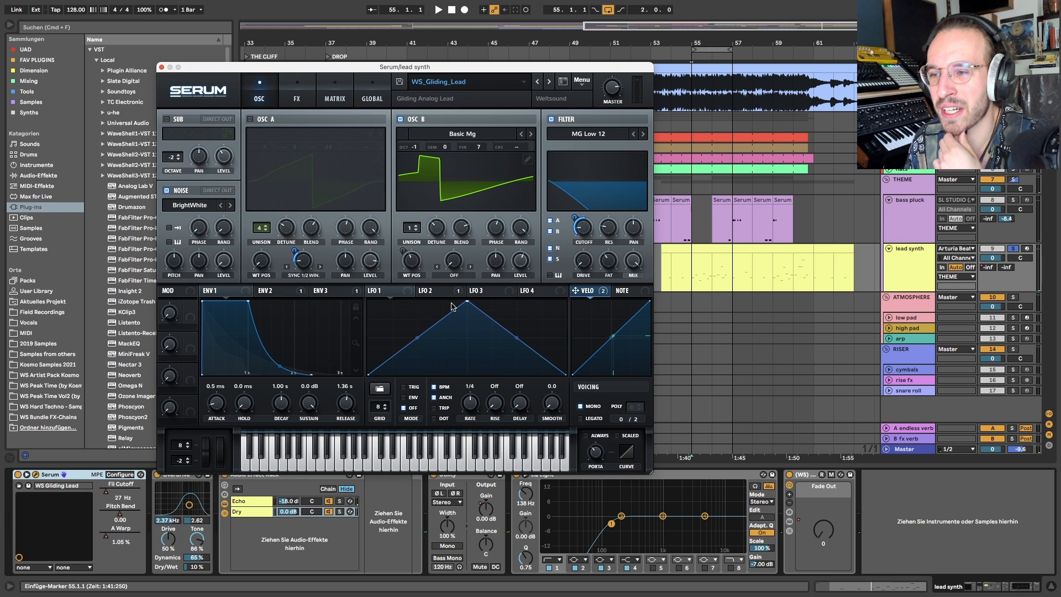
# Show LFO 2 and audition oscillator B while bypassing and re-enabling the modulation of its wavetable position
pyautogui.click(433, 293)
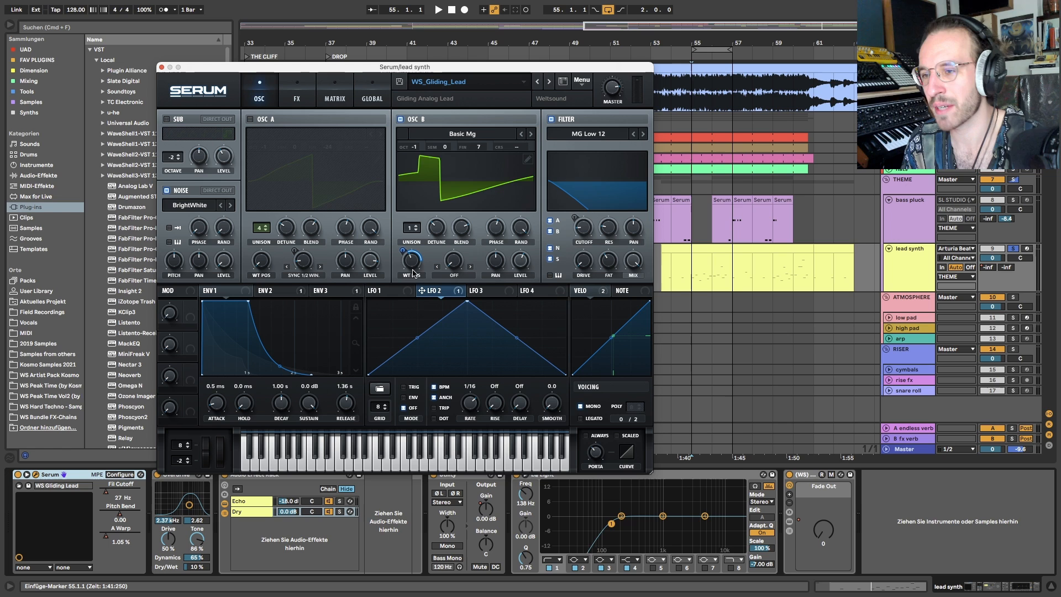
pyautogui.press('space')
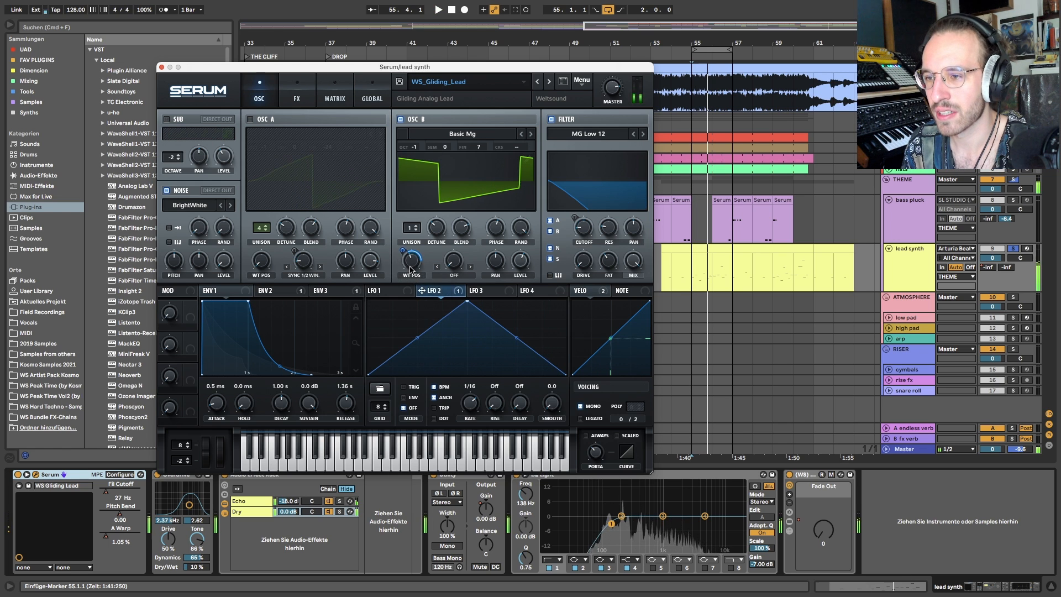
pyautogui.rightClick(411, 270)
pyautogui.click(444, 276)
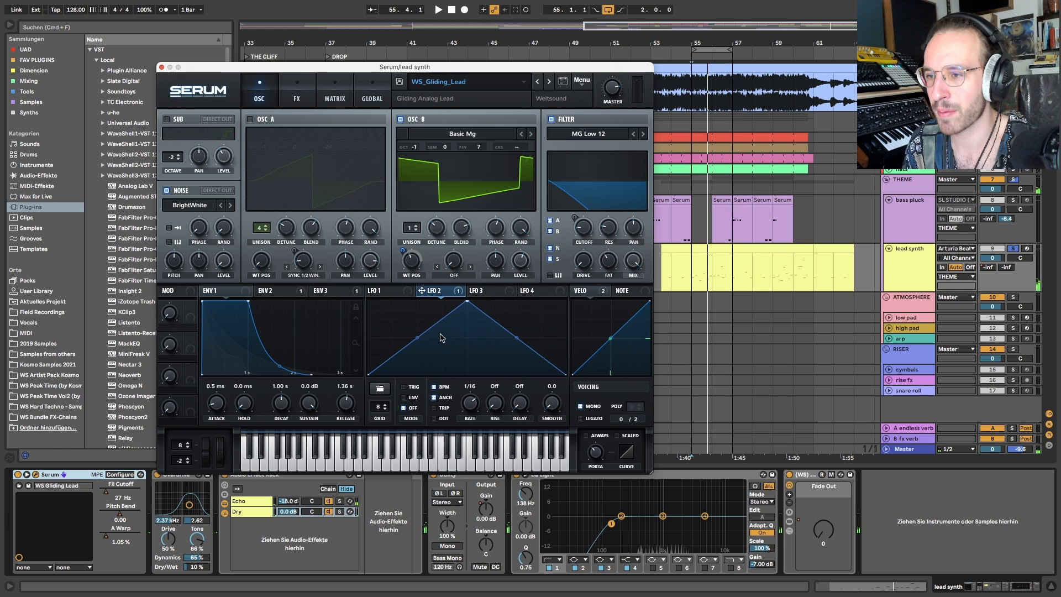
pyautogui.rightClick(409, 264)
pyautogui.click(442, 270)
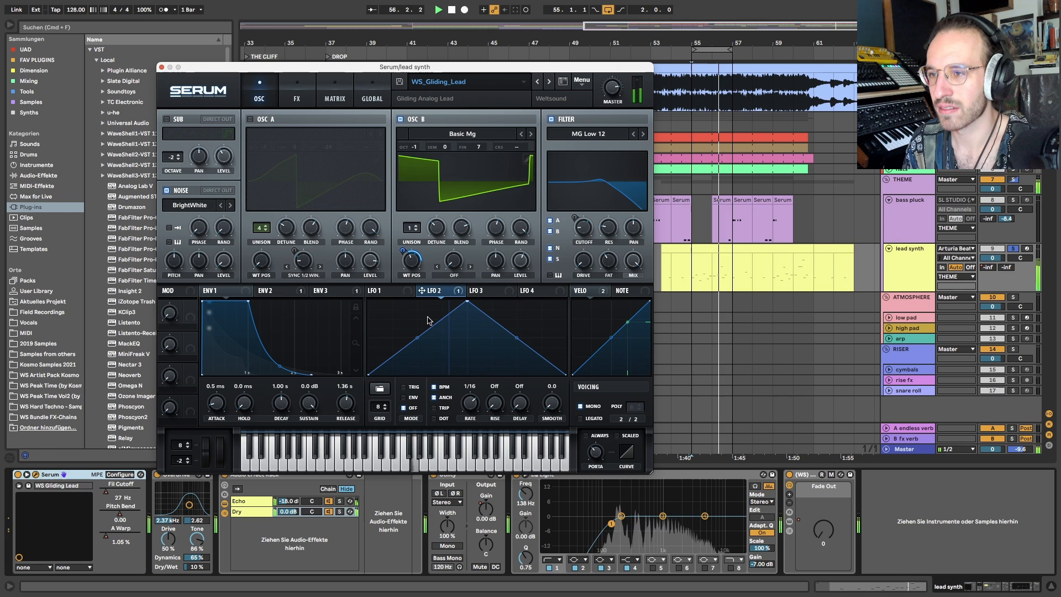
pyautogui.press('space')
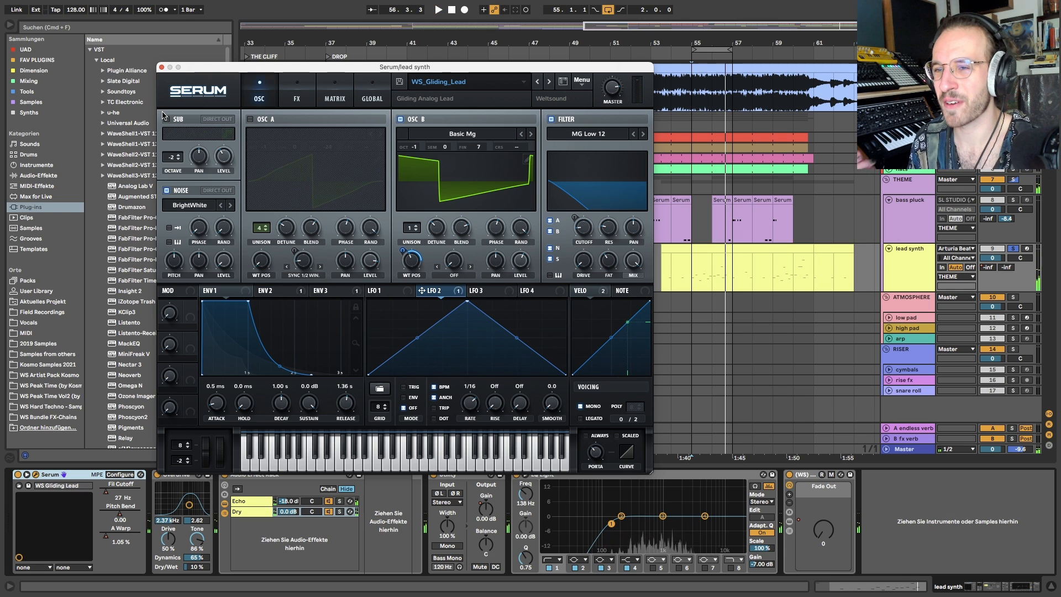
# Play the sub together with oscillator B, and leave oscillator A as the only main layer enabled
pyautogui.click(165, 119)
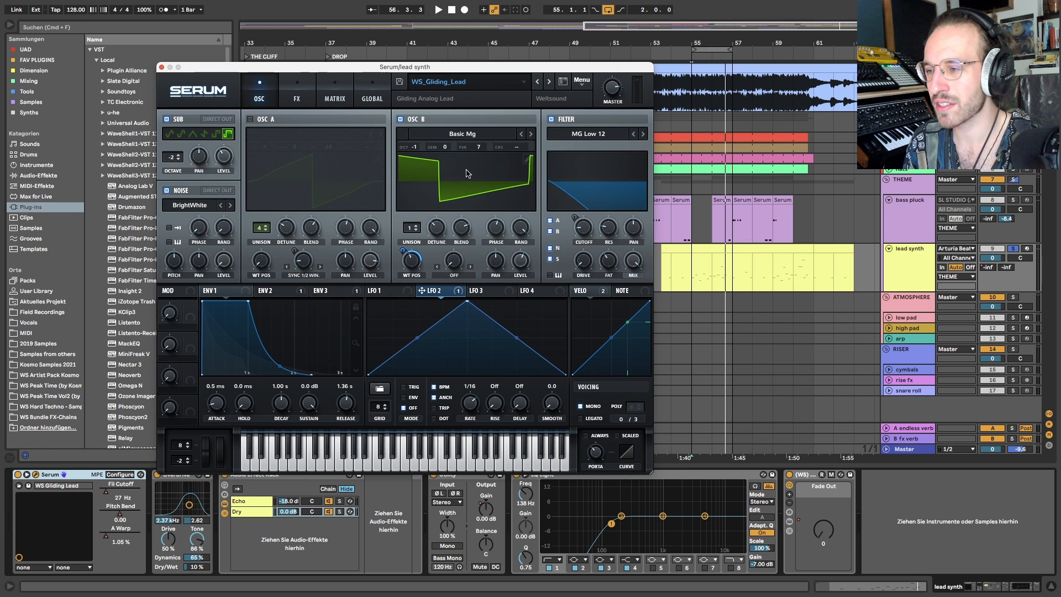
pyautogui.press('space')
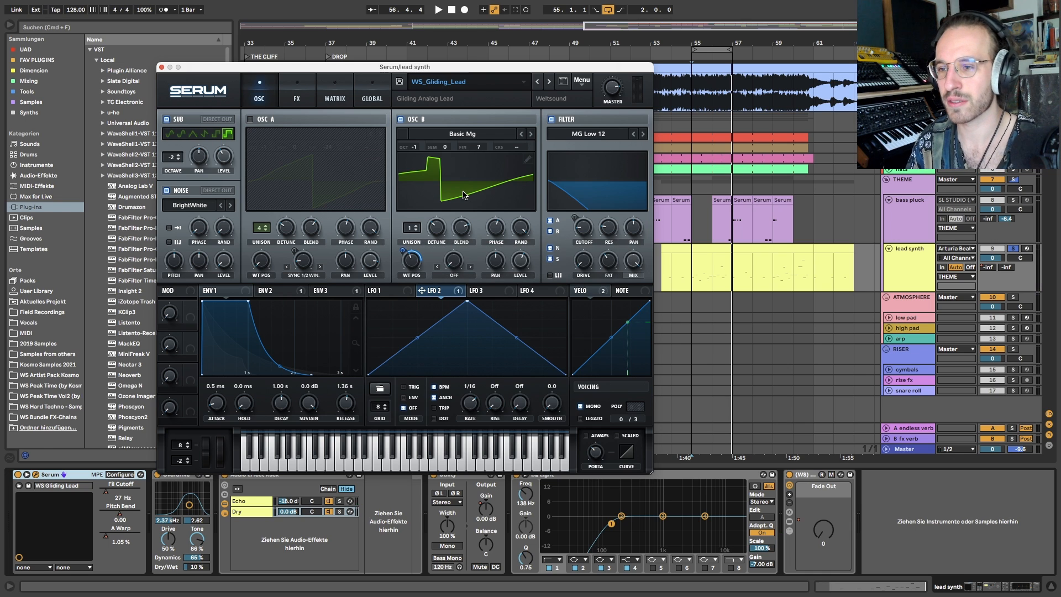
pyautogui.click(249, 119)
pyautogui.click(166, 119)
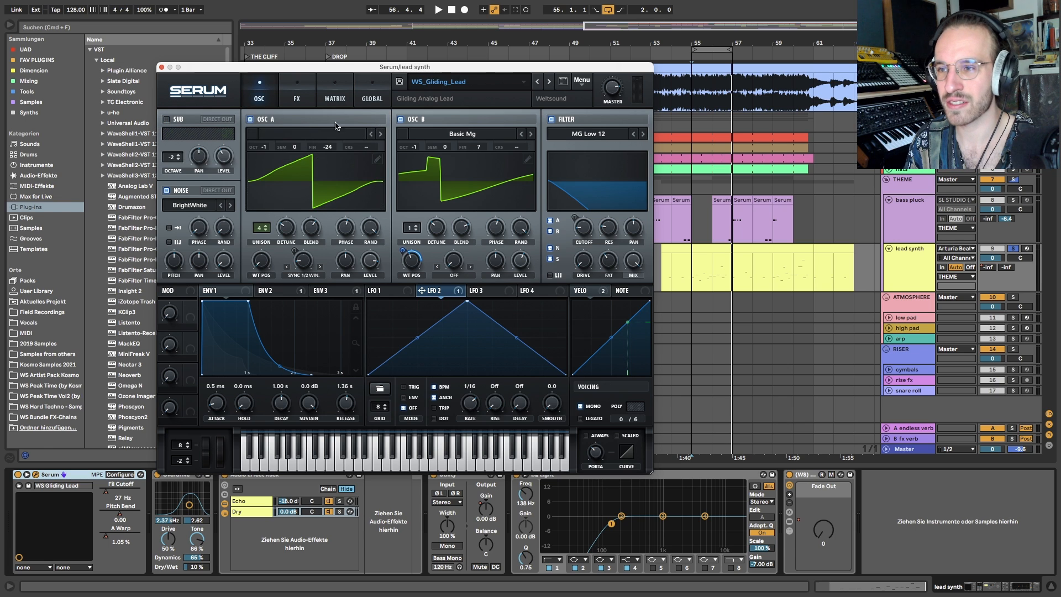
pyautogui.click(400, 119)
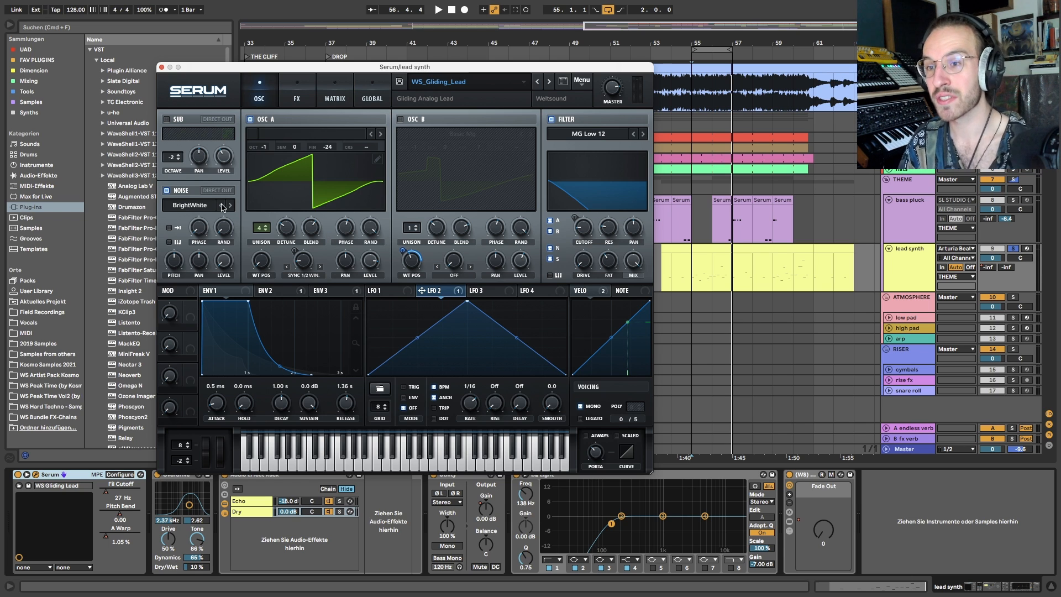
pyautogui.click(167, 119)
pyautogui.click(400, 120)
pyautogui.click(400, 119)
pyautogui.click(167, 119)
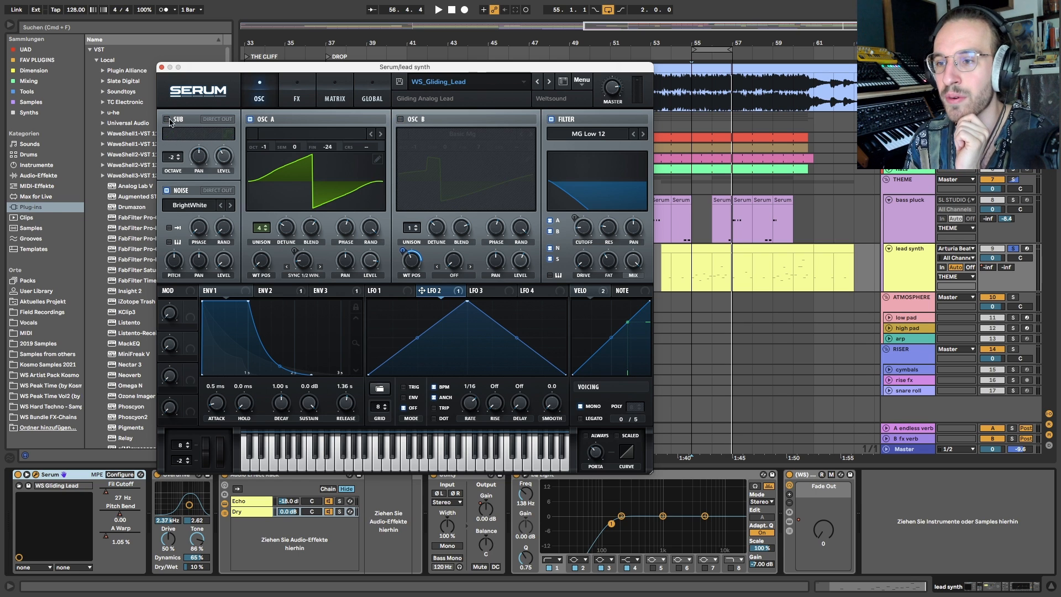
# Set oscillator A's unison width to 30 in Serum's global settings and return to the oscillators
pyautogui.click(335, 98)
pyautogui.click(381, 98)
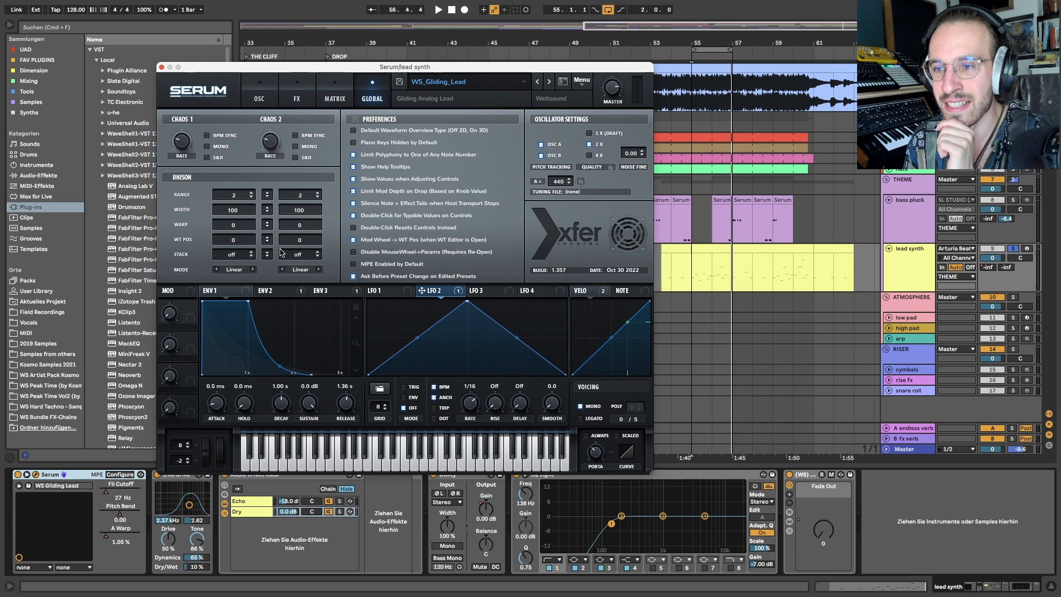
pyautogui.click(272, 98)
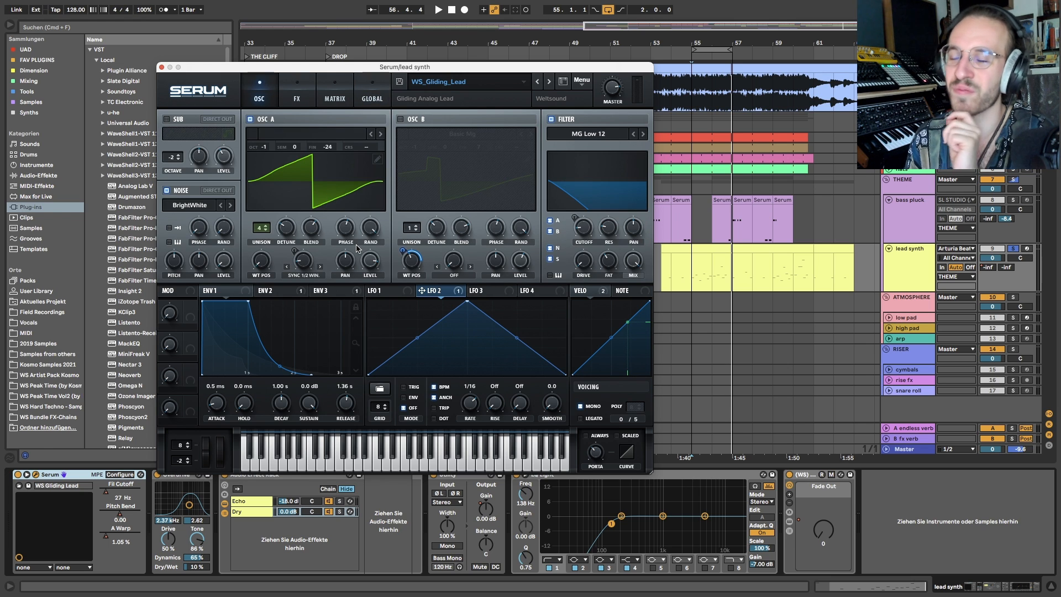
pyautogui.click(365, 84)
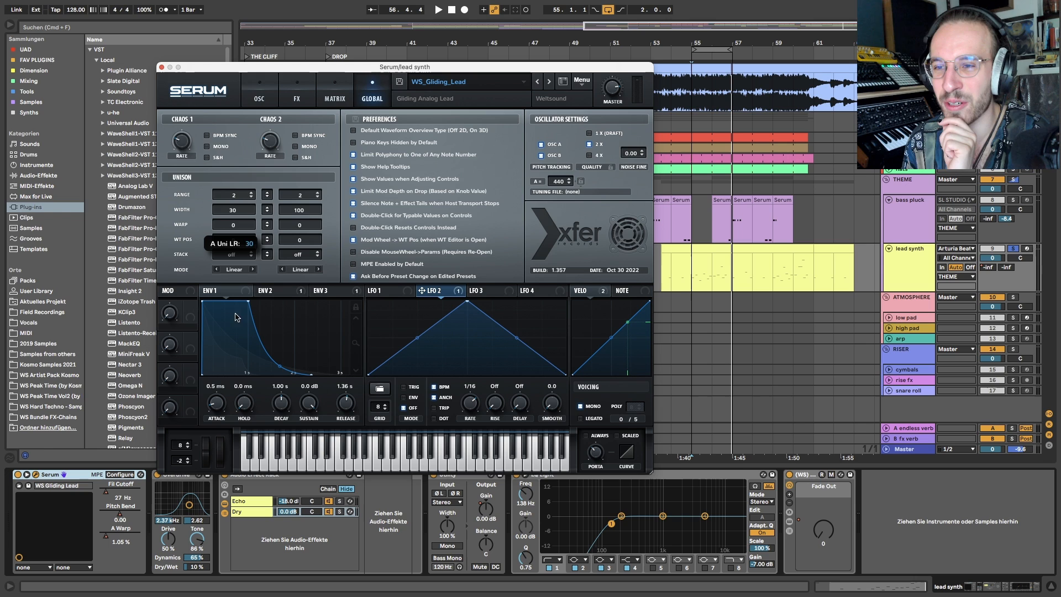
pyautogui.click(258, 97)
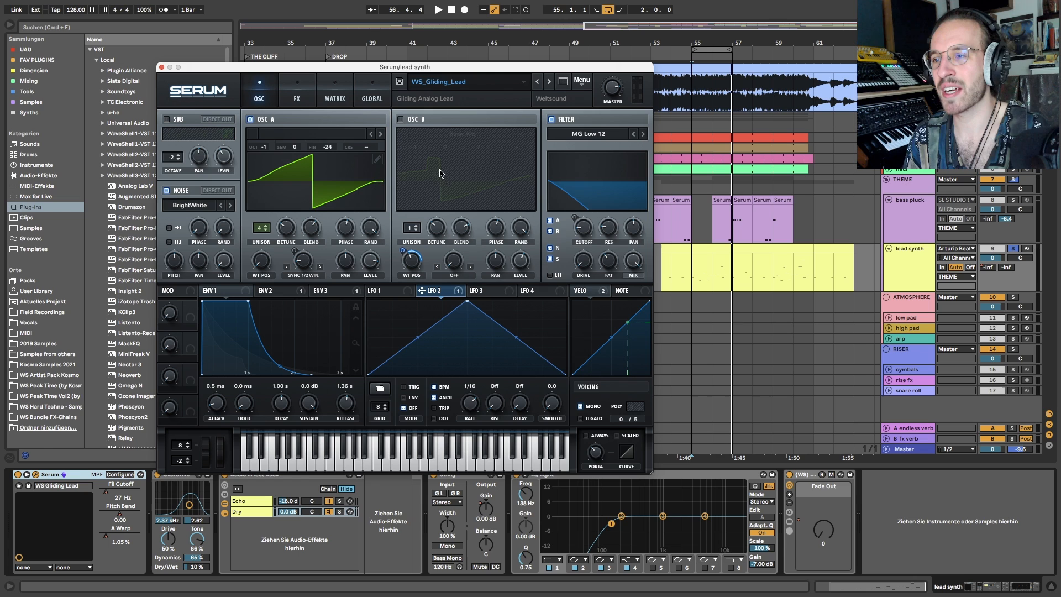
# Play oscillator A without oscillator B and inspect the modulator assigned to its Warp control
pyautogui.click(401, 120)
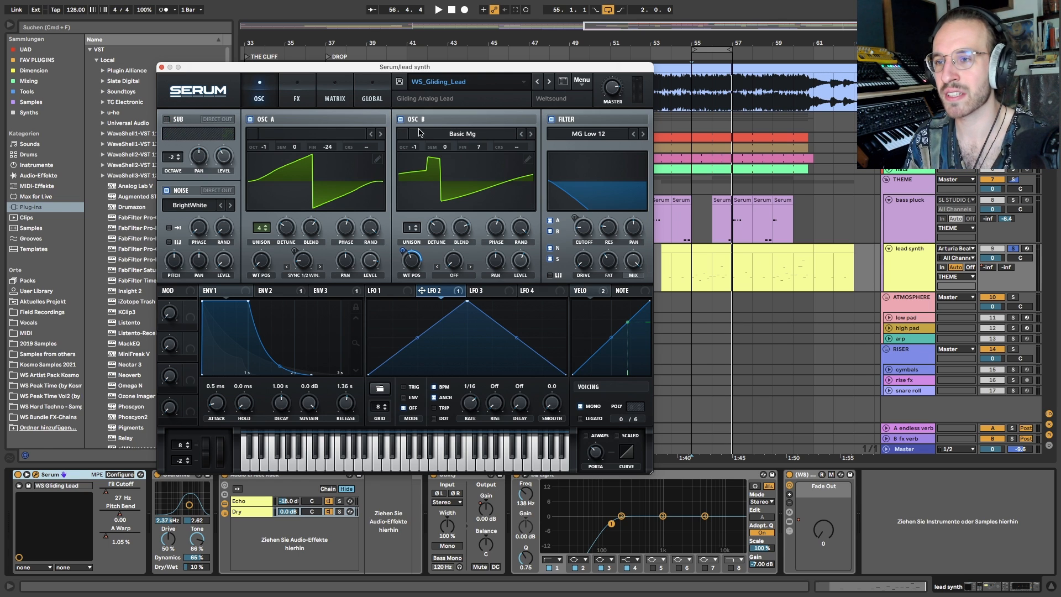
pyautogui.click(401, 119)
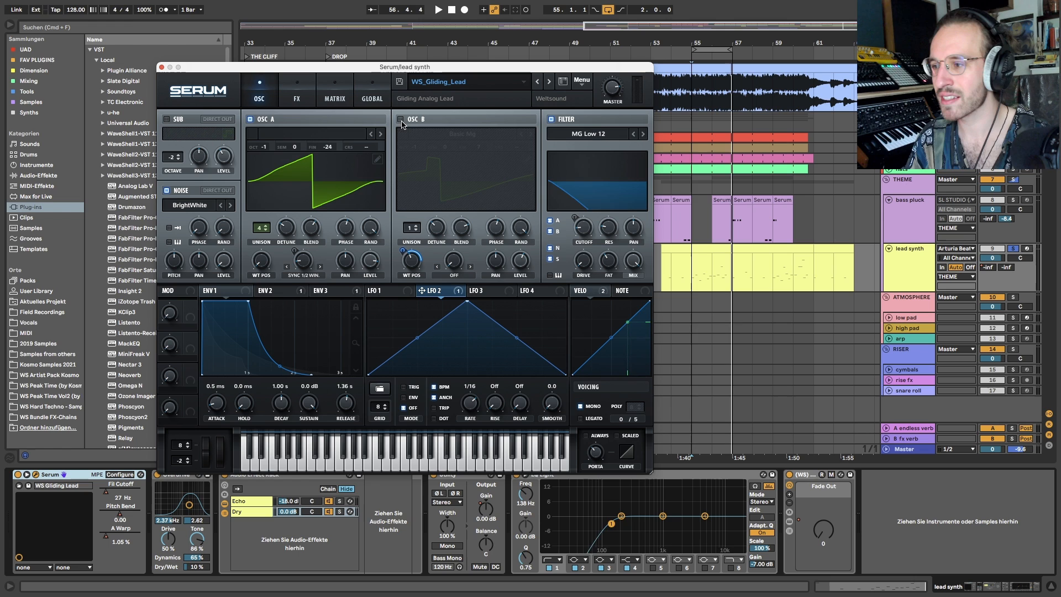
pyautogui.press('space')
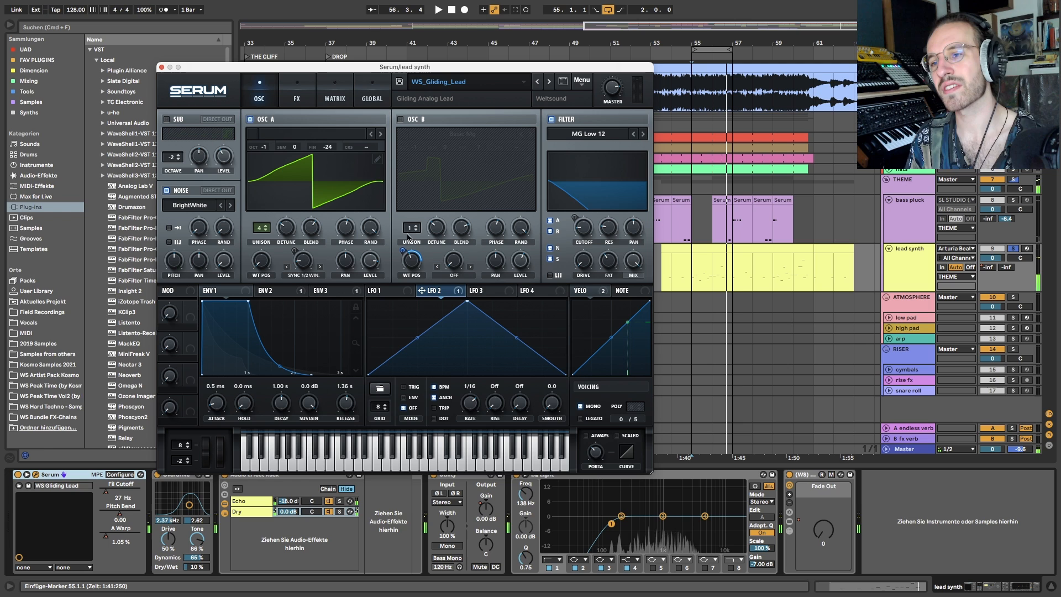
pyautogui.rightClick(309, 268)
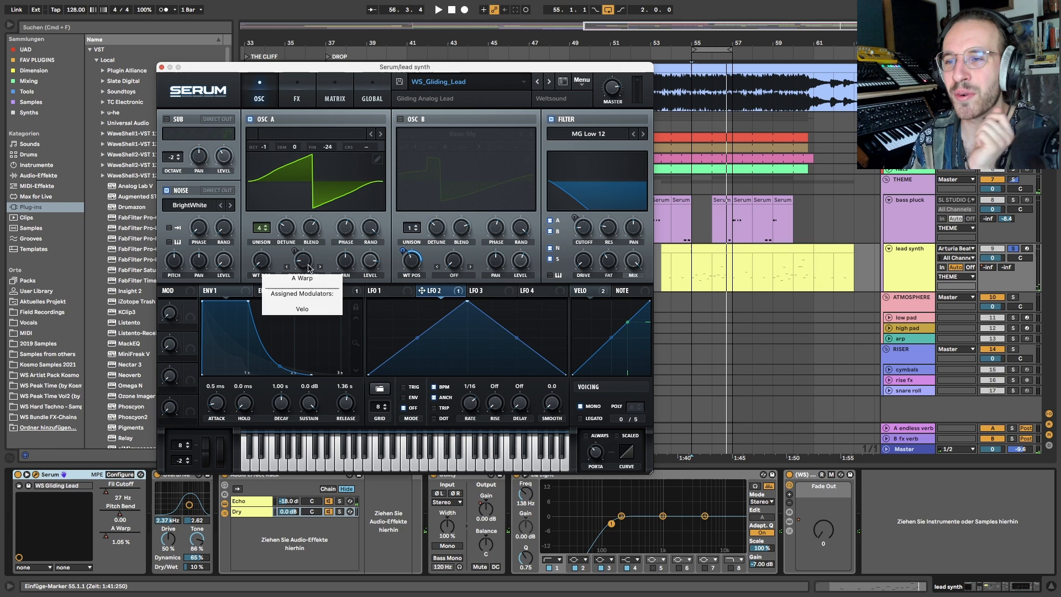
# Re-enable the sub and oscillator B, and play all the layers together from bar 55
pyautogui.click(168, 119)
pyautogui.click(400, 120)
pyautogui.press('space')
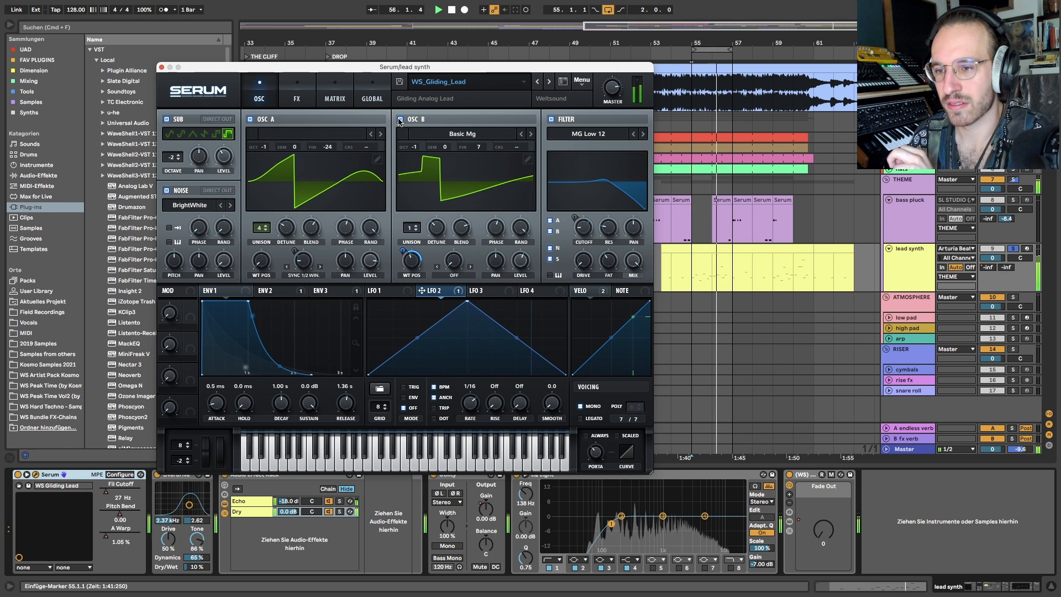
pyautogui.press('space')
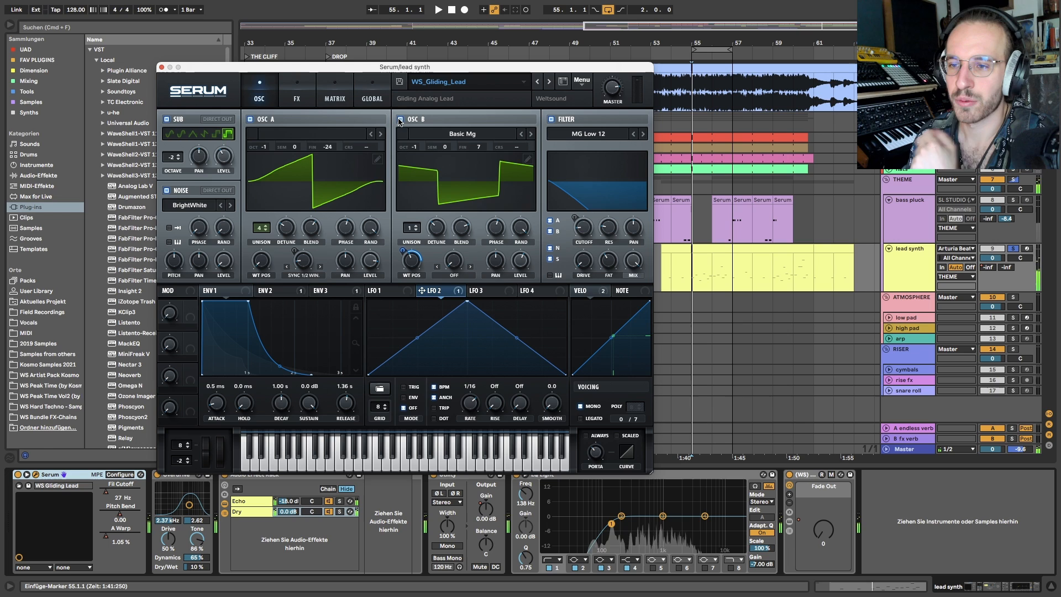
# Show Envelope 1, examine the A3, C3 and final G3 notes in the lead synth clip, and return to the devices
pyautogui.click(218, 290)
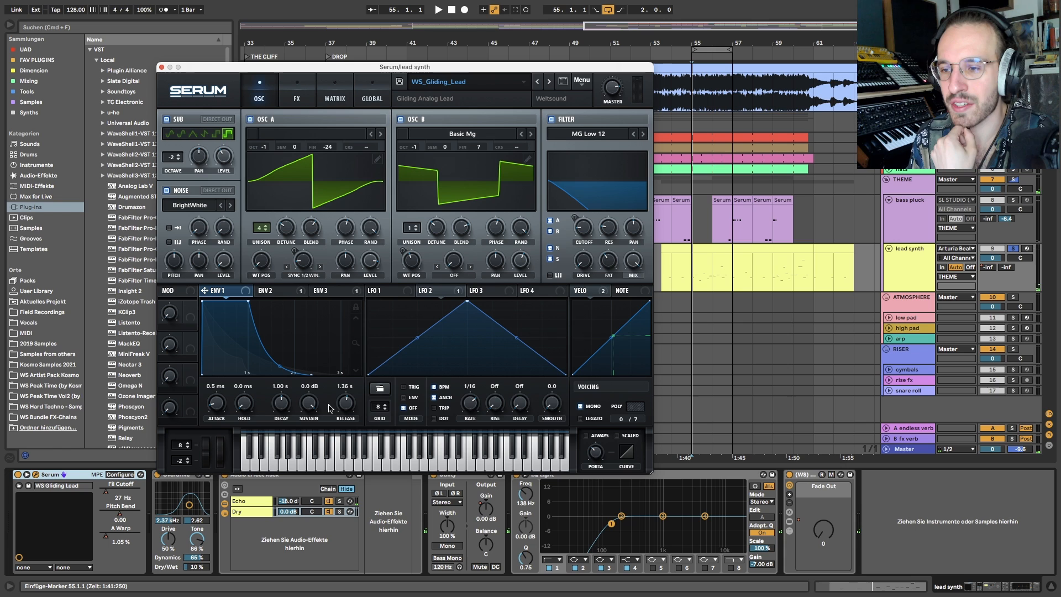
pyautogui.doubleClick(706, 249)
pyautogui.moveTo(704, 285); pyautogui.dragTo(757, 378)
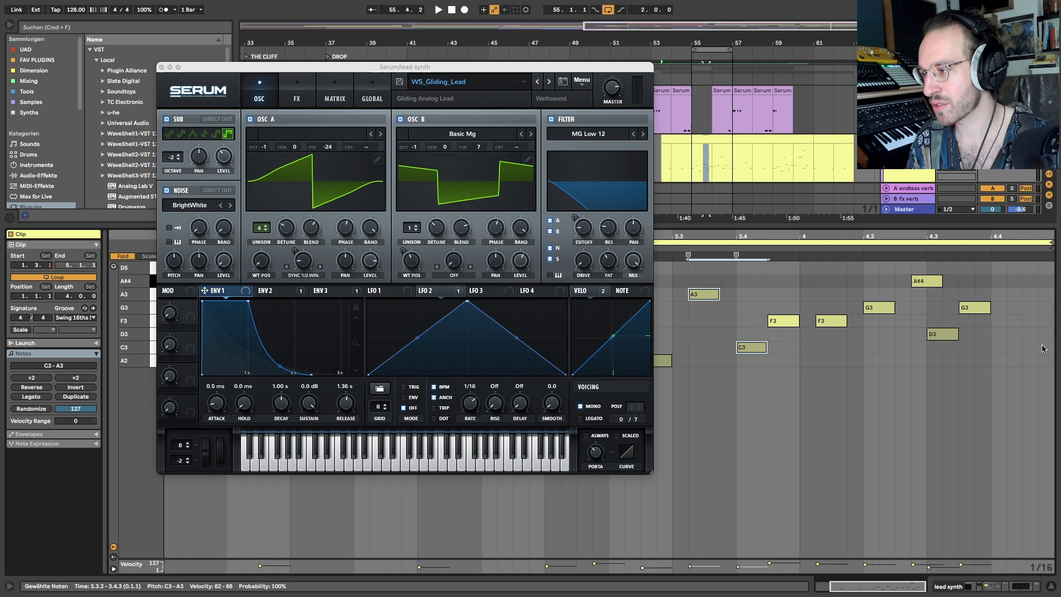
pyautogui.click(974, 307)
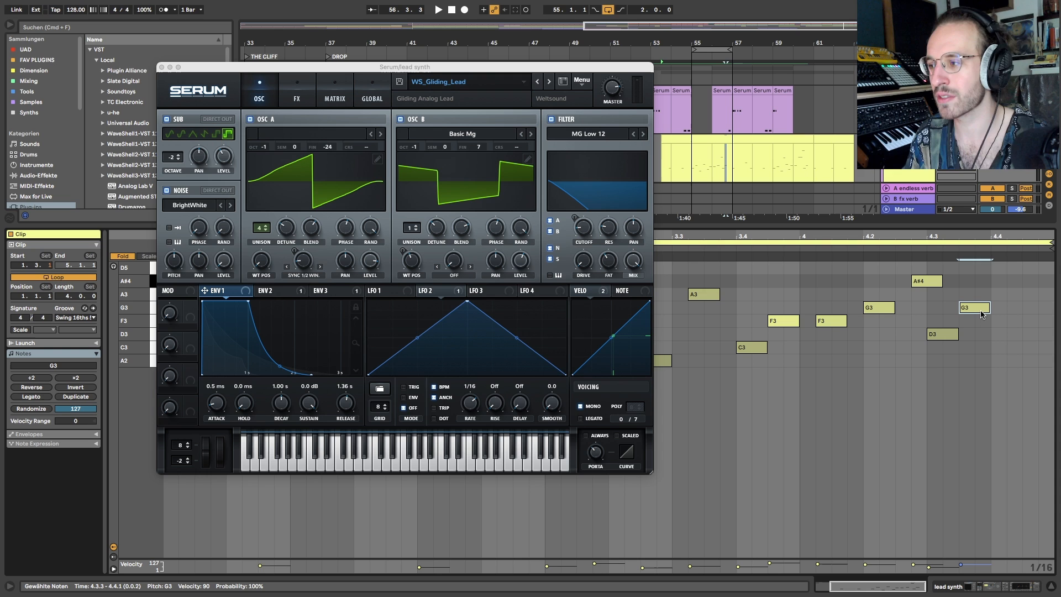
pyautogui.hotkey('shift', 'Tab')
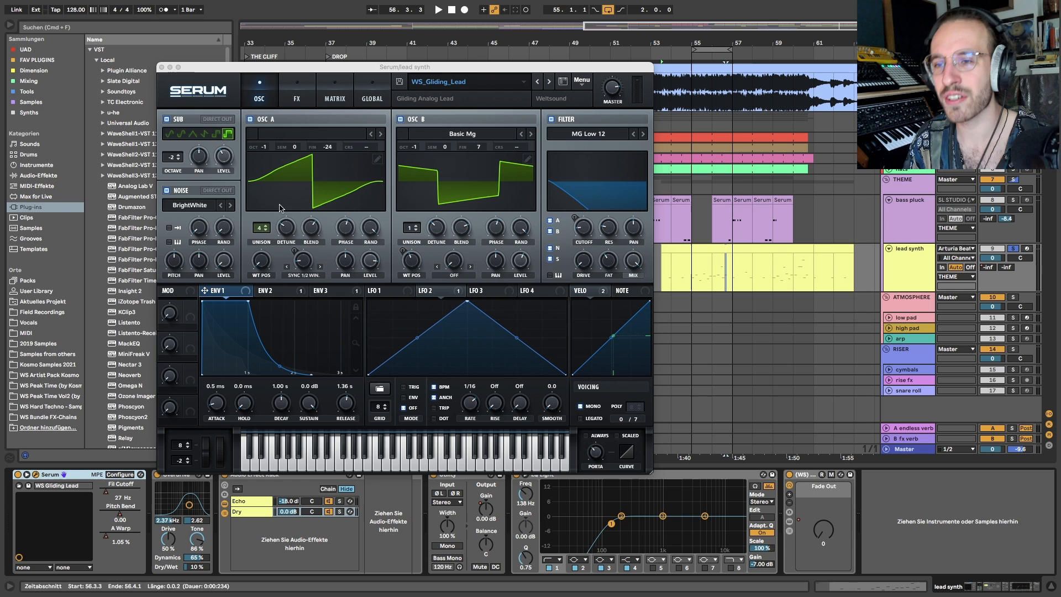
# Set the noise oscillator's level to 23% and play the lead while examining the Noise OSC modulation of the filter cutoff
pyautogui.moveTo(224, 260); pyautogui.dragTo(224, 203)
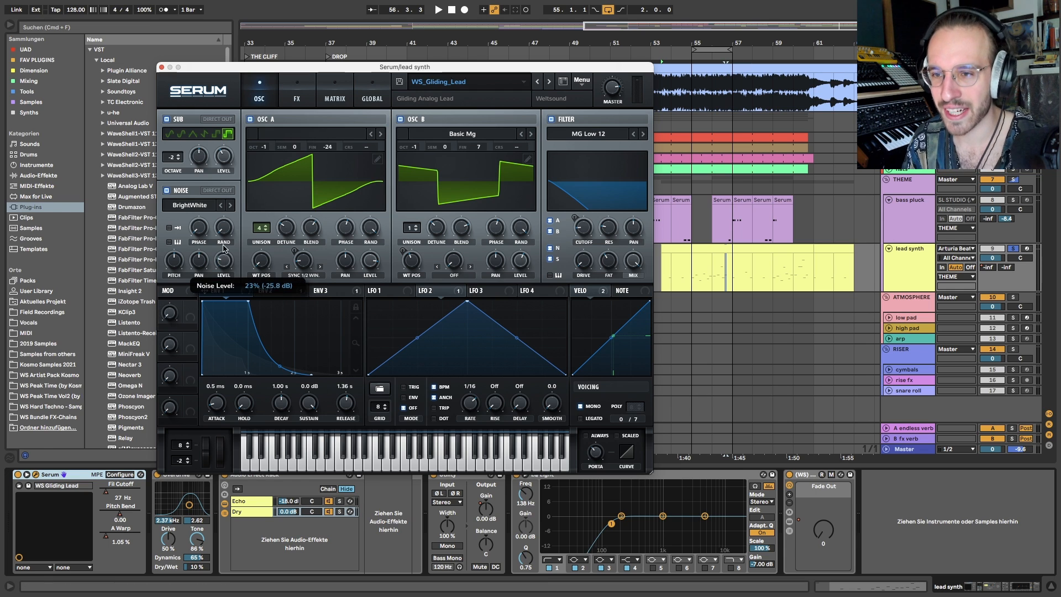
pyautogui.click(303, 102)
pyautogui.click(335, 99)
pyautogui.click(189, 171)
pyautogui.click(188, 170)
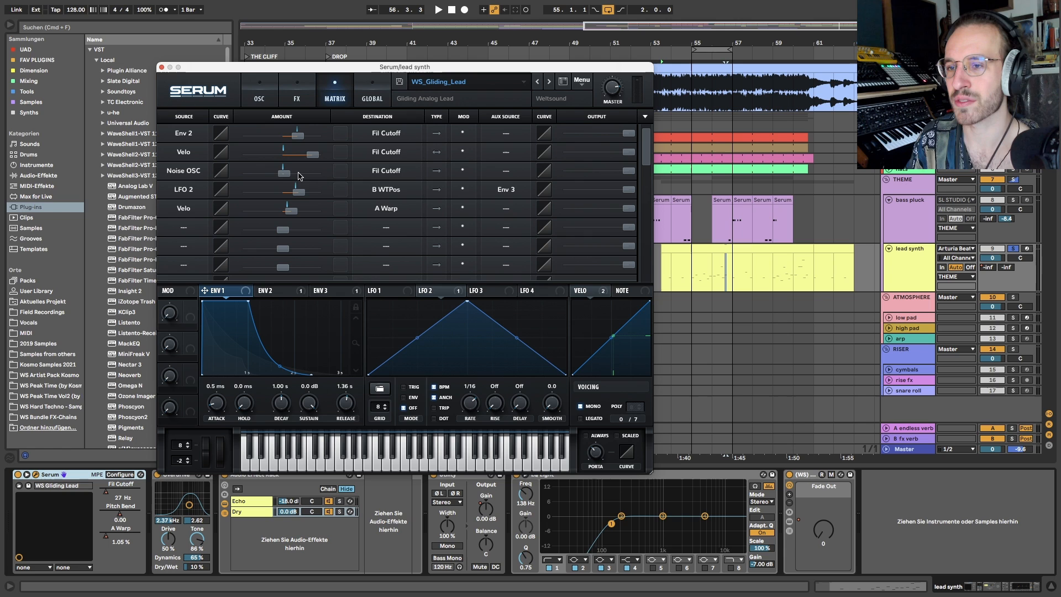
pyautogui.press('space')
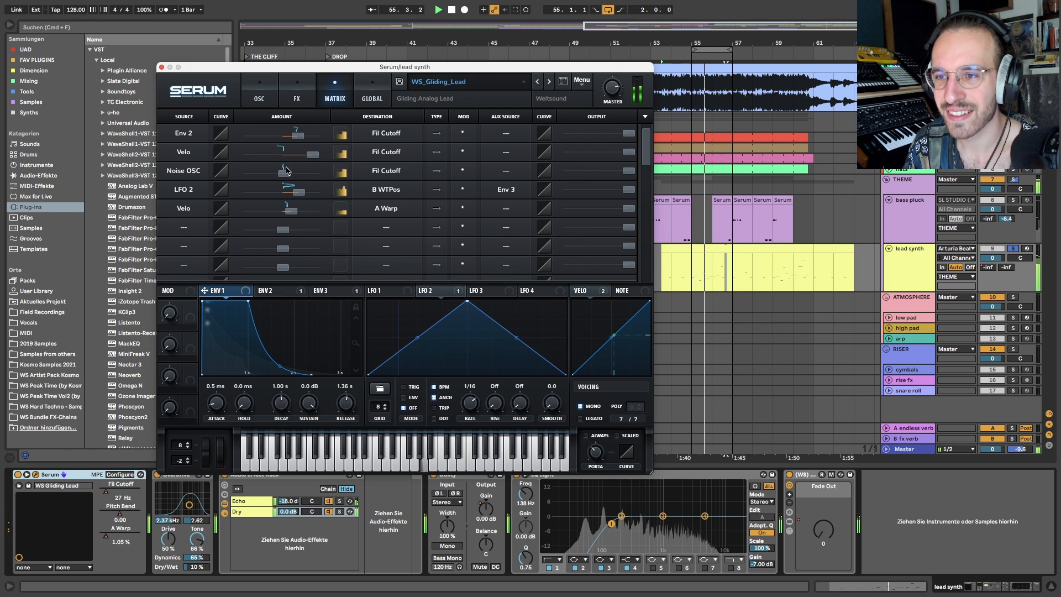
pyautogui.press('space')
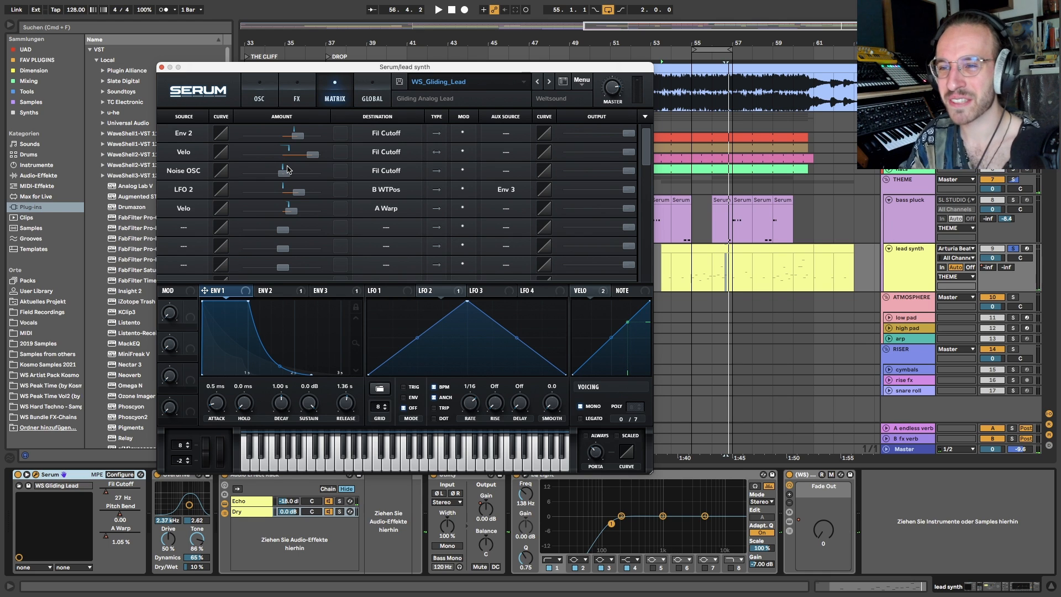
# In Serum's effects order, move Distortion to the top and Reverb directly beneath it
pyautogui.click(258, 98)
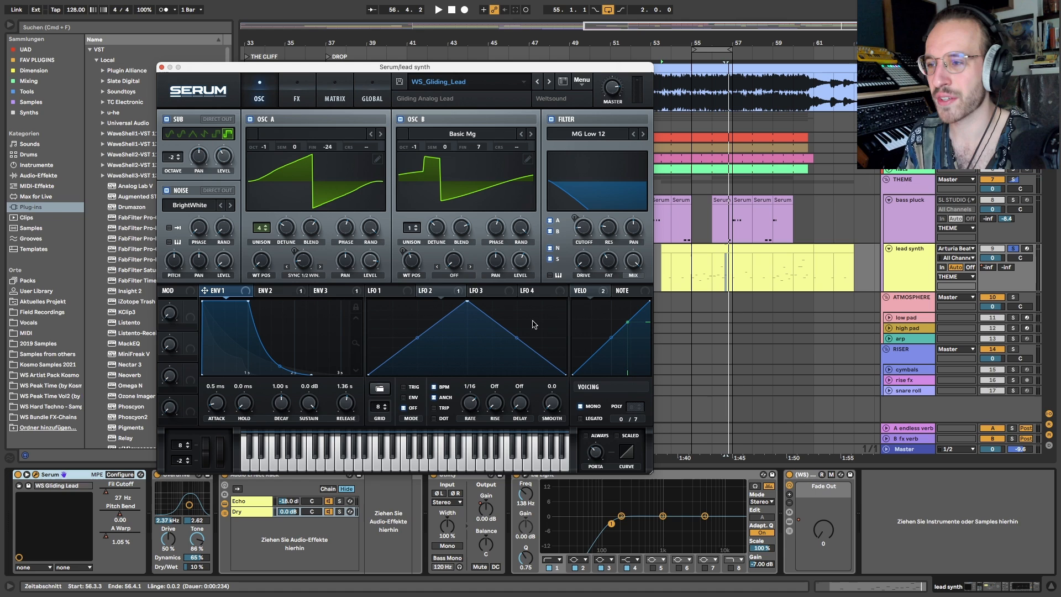
pyautogui.click(299, 95)
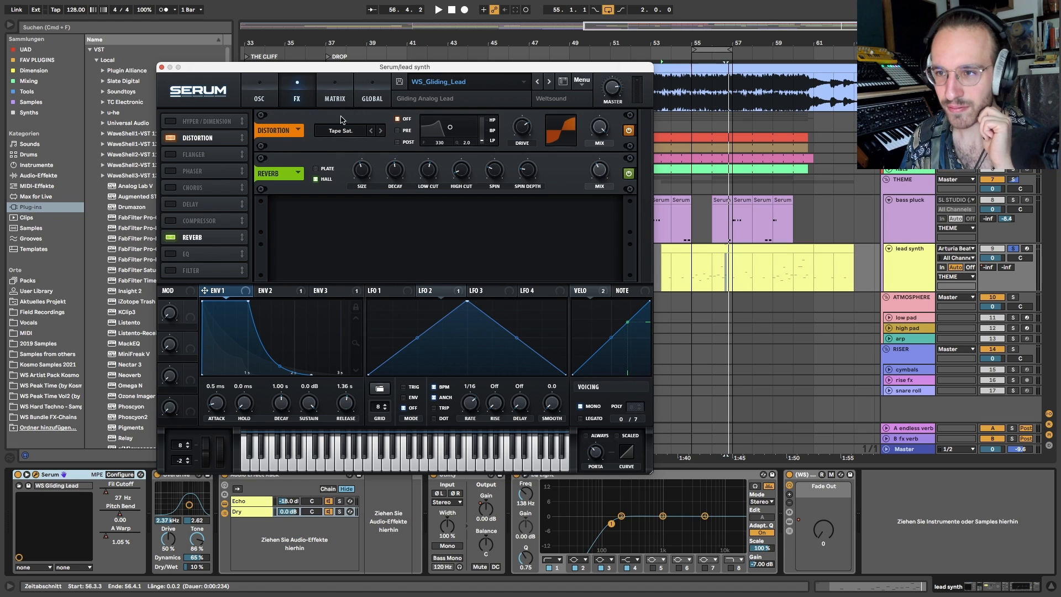
pyautogui.moveTo(192, 139); pyautogui.dragTo(194, 110)
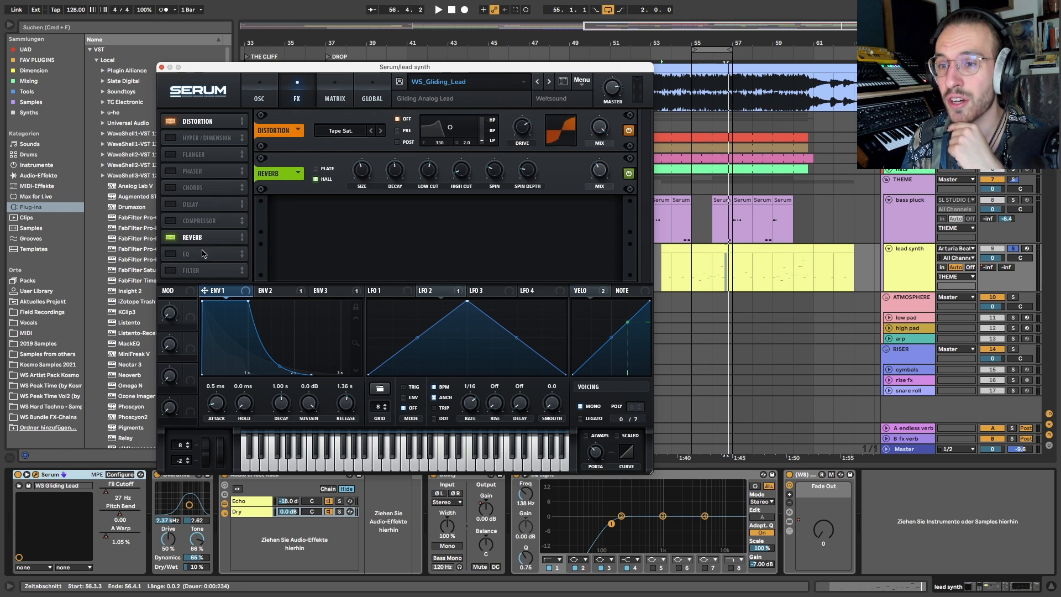
pyautogui.moveTo(203, 244); pyautogui.dragTo(203, 143)
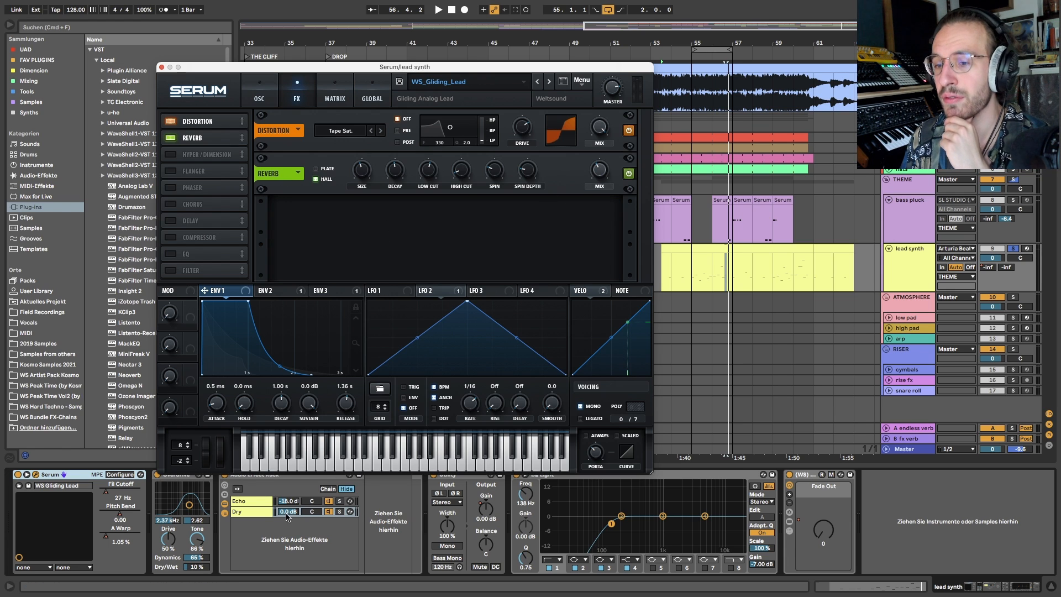
# Review Serum's oscillators, effects and modulation matrix once more, and close the plugin window
pyautogui.click(299, 534)
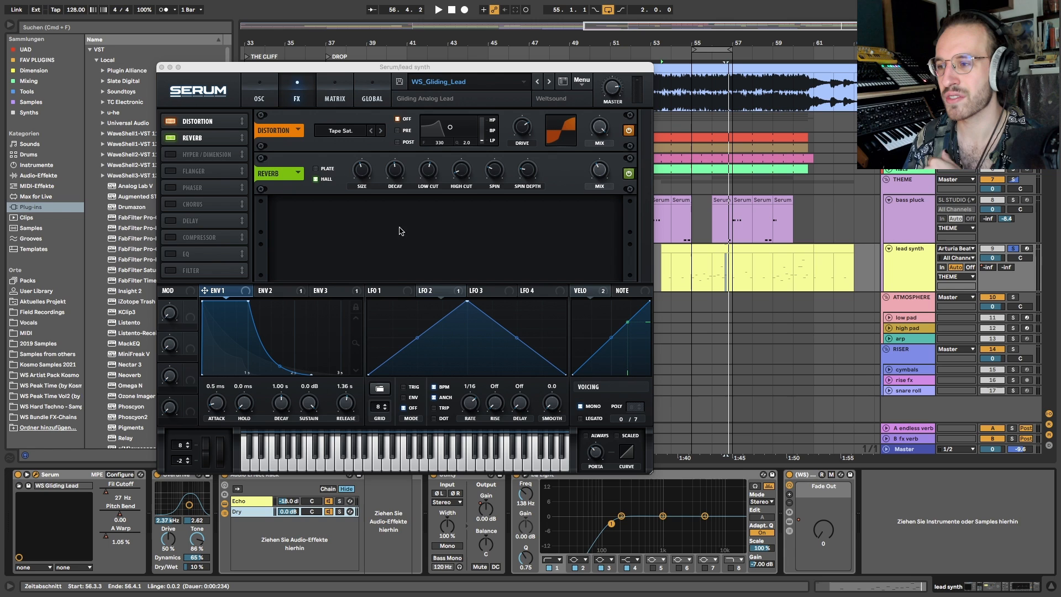
pyautogui.click(262, 100)
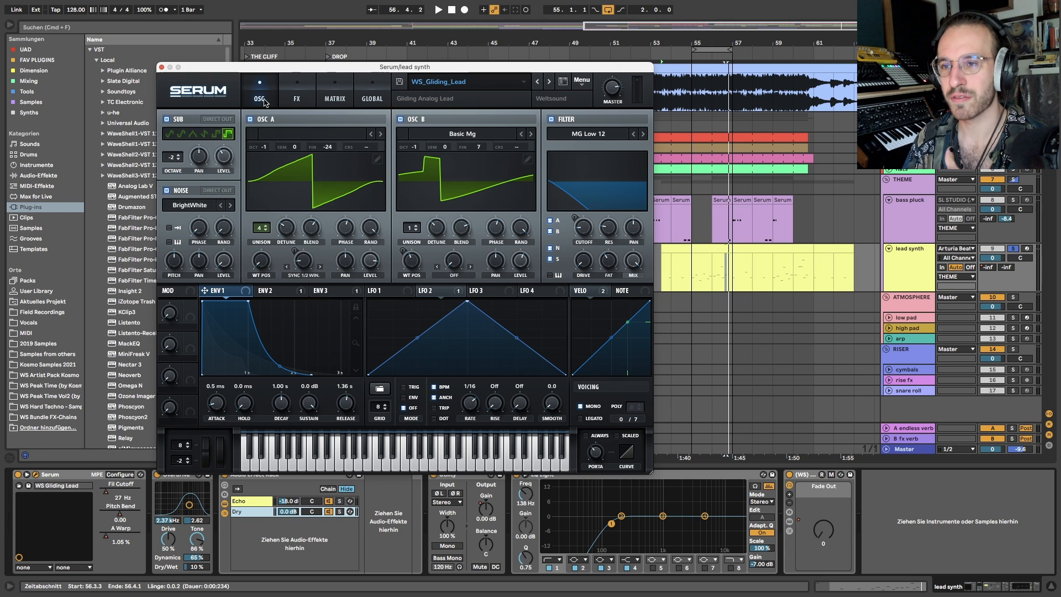
pyautogui.click(313, 81)
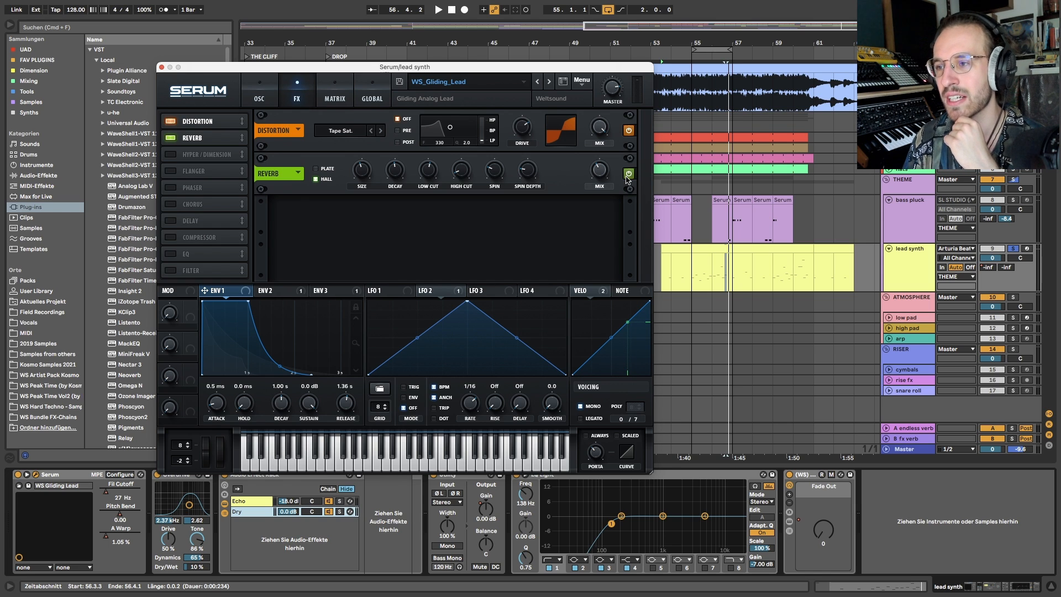
pyautogui.click(258, 83)
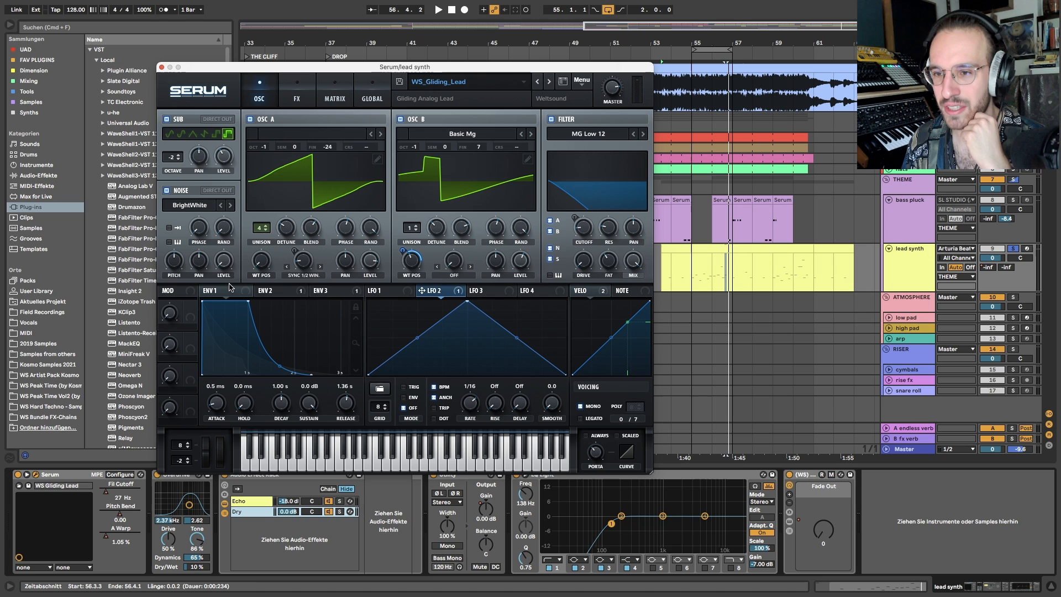
pyautogui.click(312, 101)
pyautogui.click(333, 100)
pyautogui.click(261, 89)
pyautogui.click(161, 67)
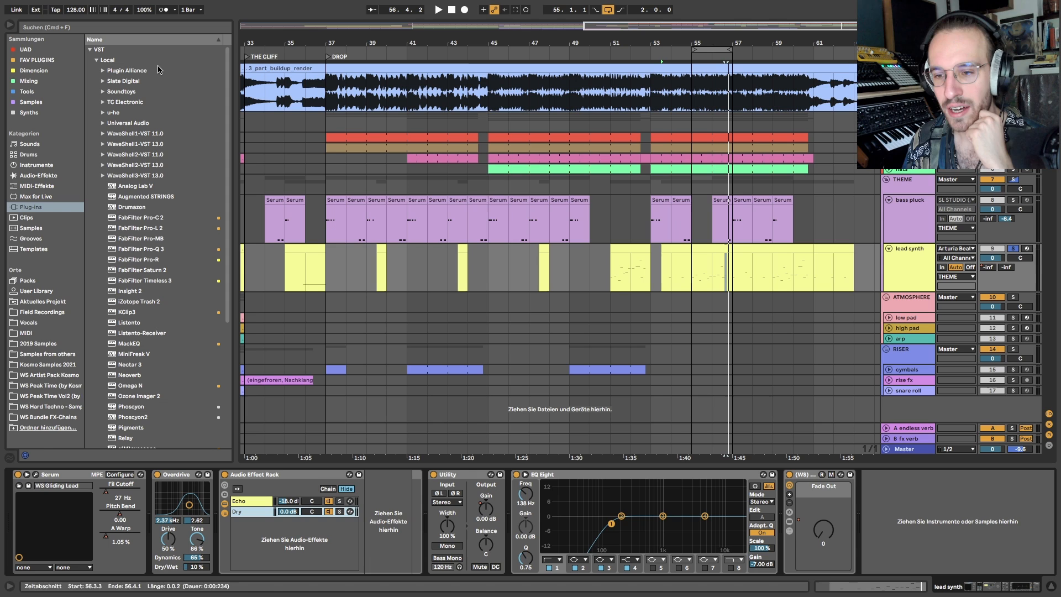
# Play the lead synth from bar 55 repeatedly, comparing the sound with Overdrive bypassed and enabled
pyautogui.click(688, 274)
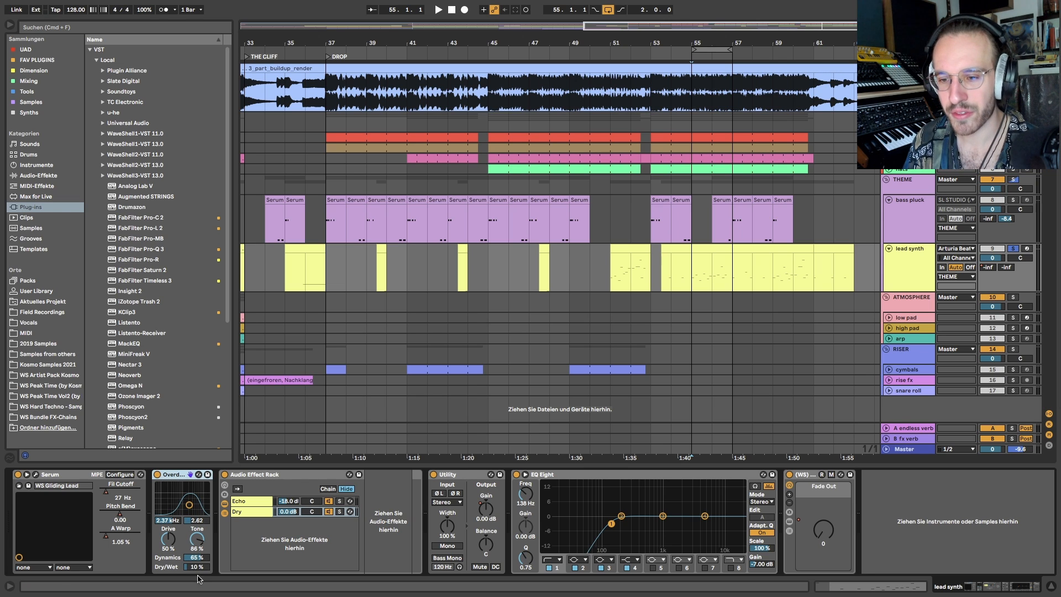
pyautogui.click(157, 475)
pyautogui.press('space')
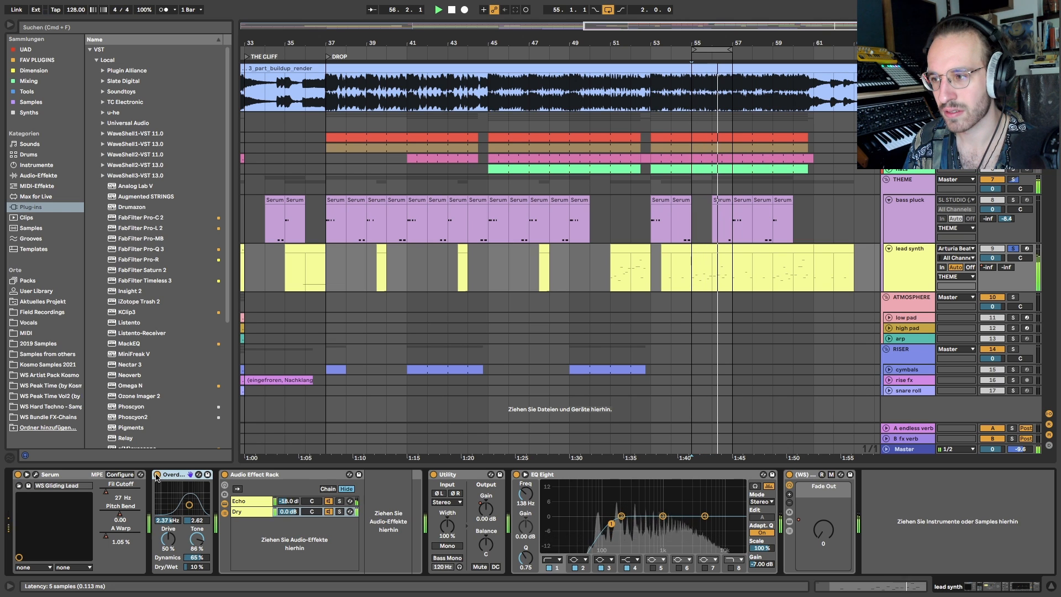
pyautogui.click(157, 474)
pyautogui.press('space')
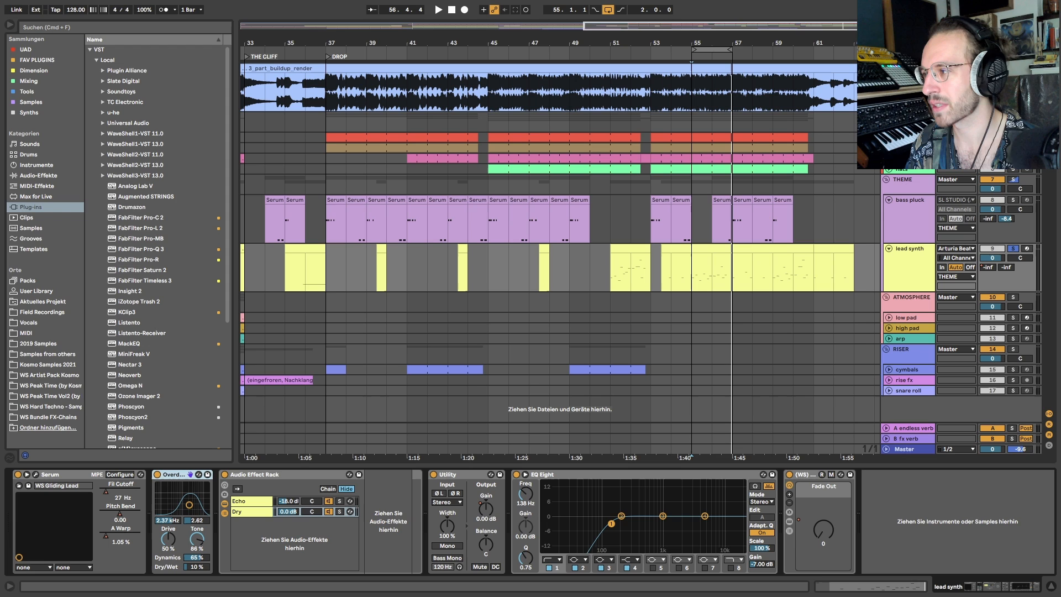
pyautogui.click(157, 475)
pyautogui.press('space')
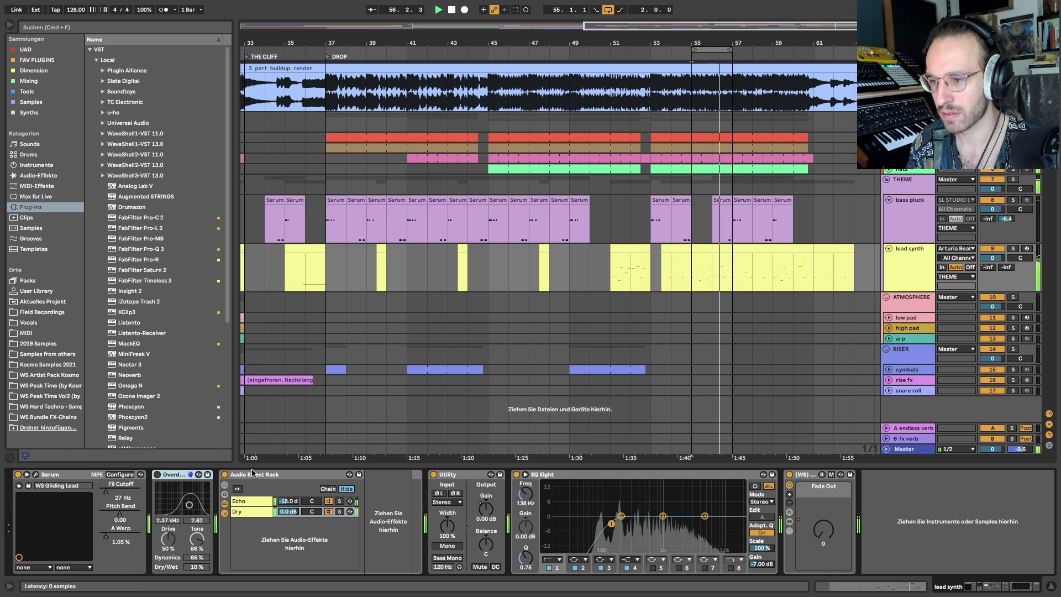
pyautogui.click(158, 475)
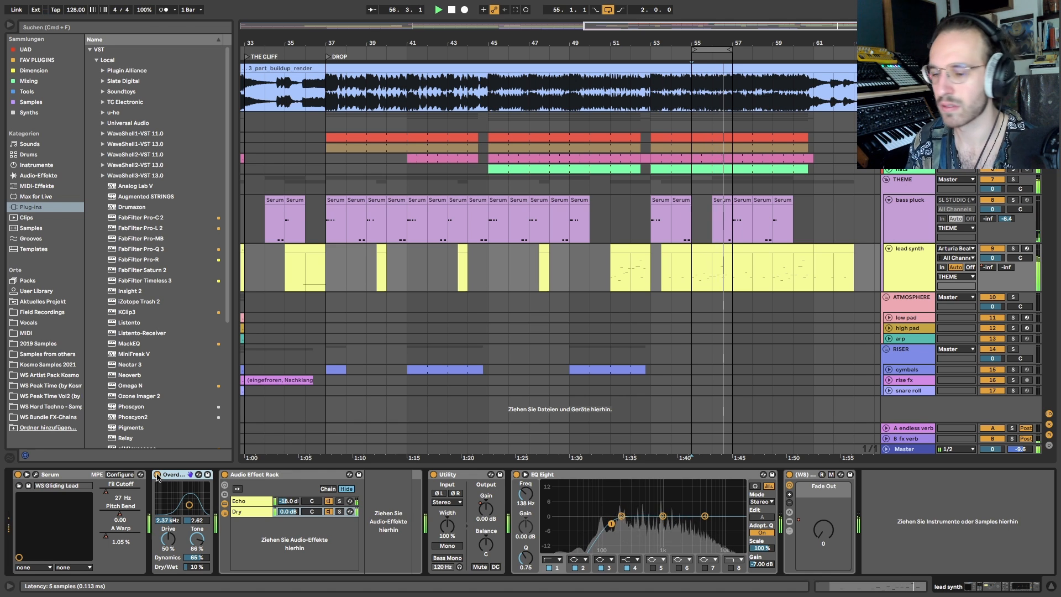
pyautogui.press('space')
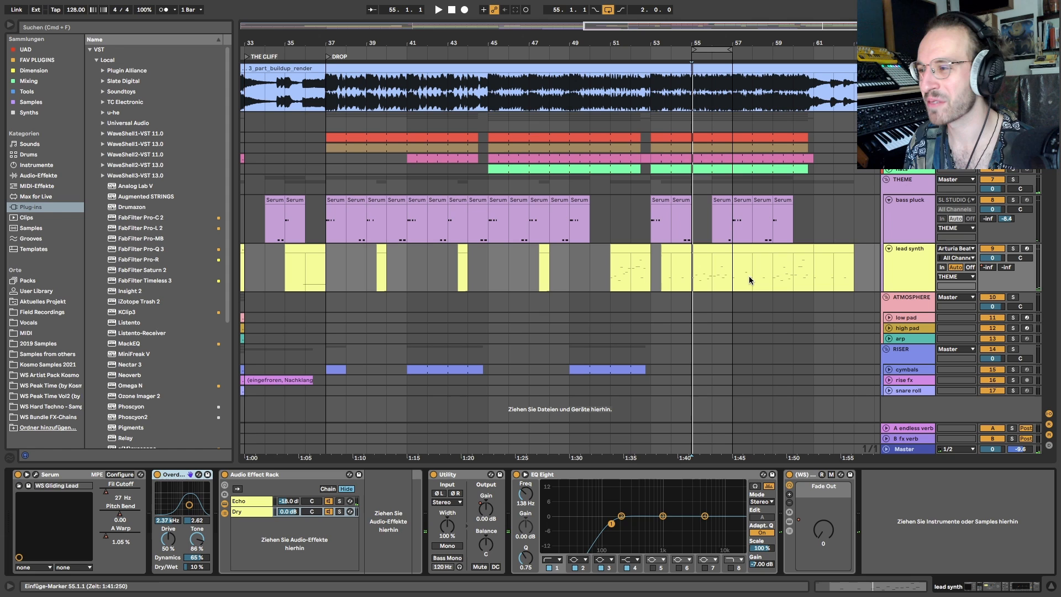
# Examine the delays in the lead synth rack's Echo chain, including Echo's main settings, and compare them with the bass pluck's devices
pyautogui.moveTo(690, 268); pyautogui.dragTo(732, 268)
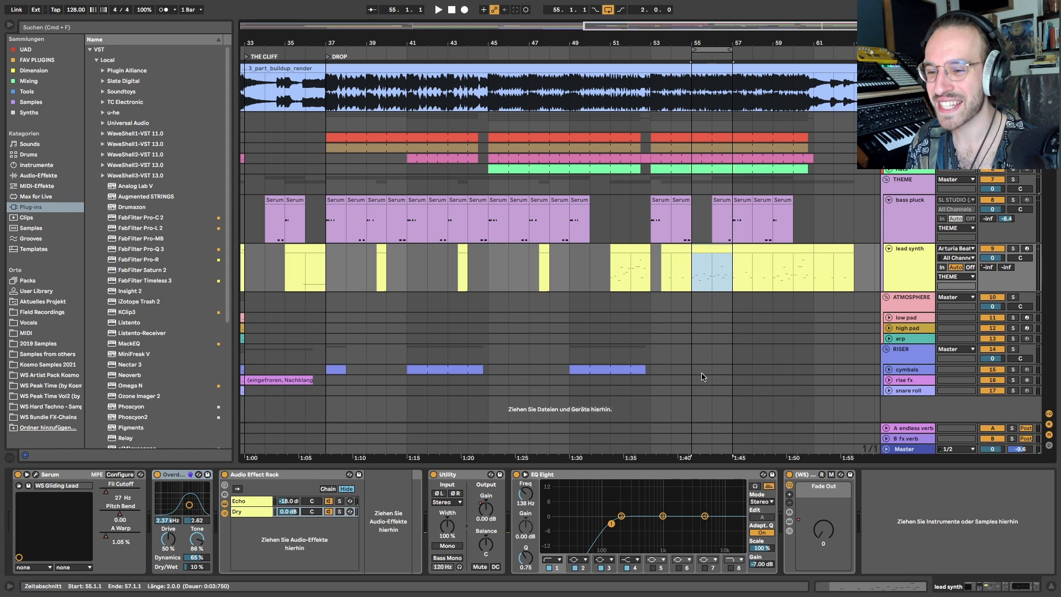
pyautogui.click(256, 502)
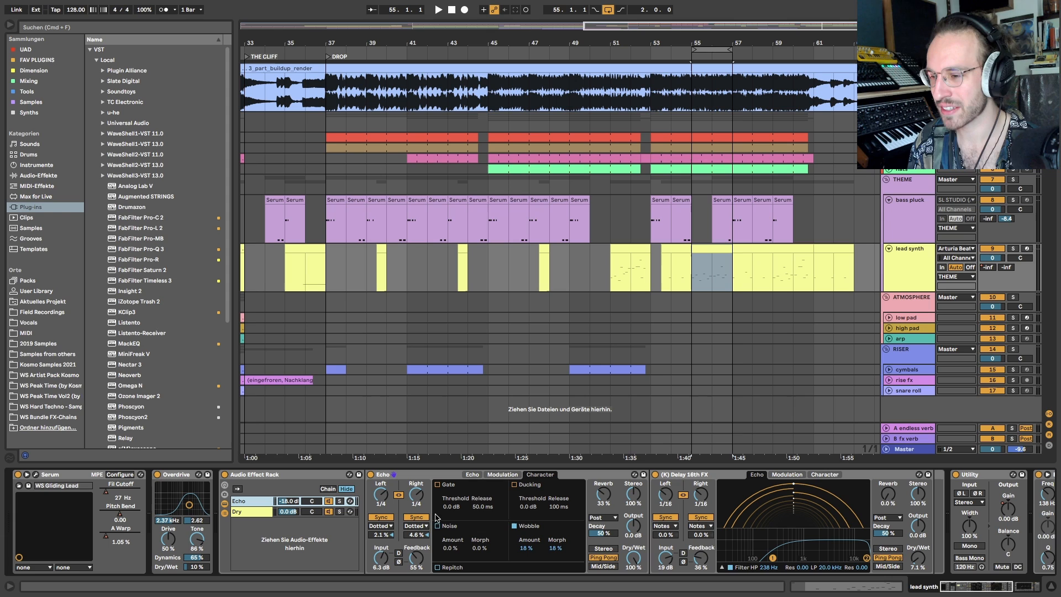
pyautogui.click(473, 474)
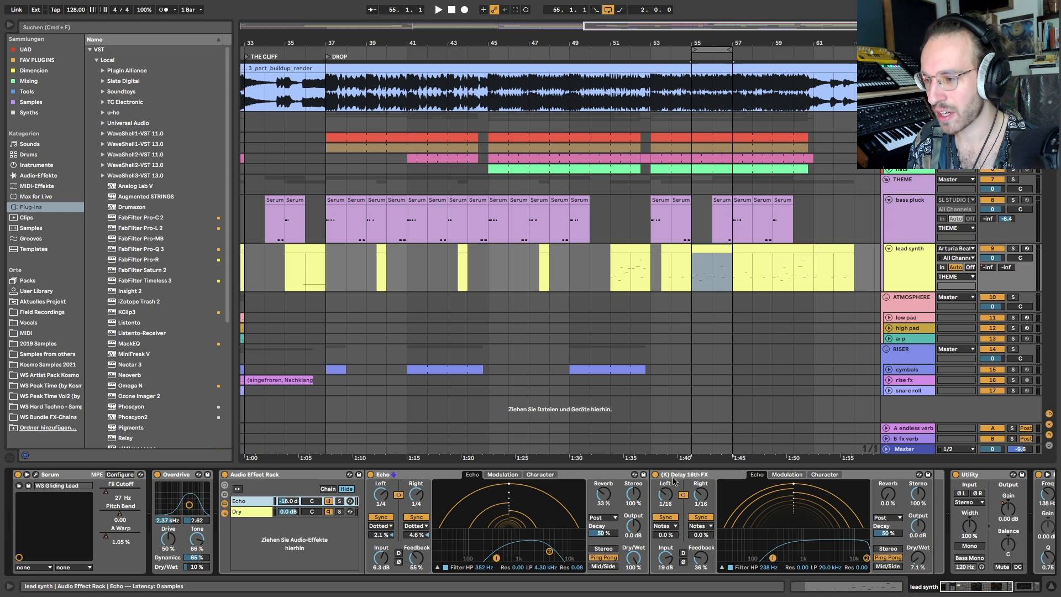
pyautogui.moveTo(652, 235); pyautogui.dragTo(683, 234)
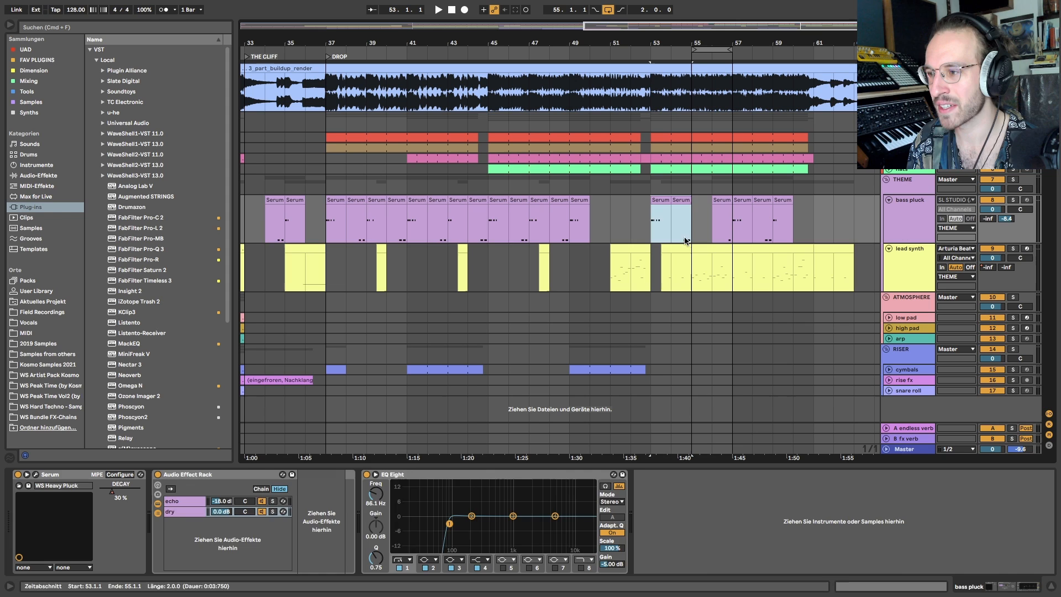
pyautogui.click(692, 261)
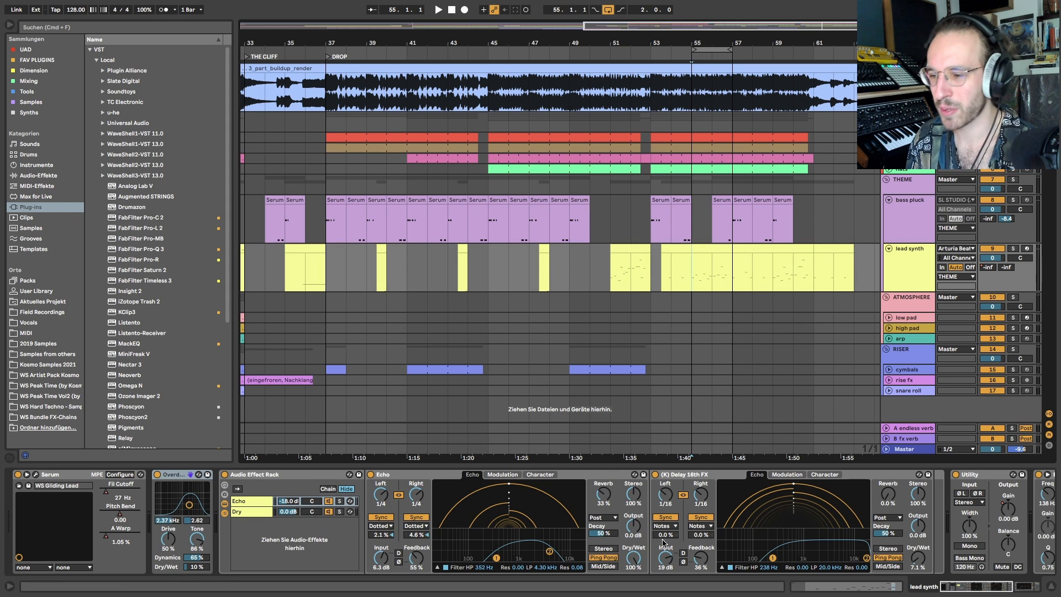
pyautogui.hscroll(5, 675, 260)
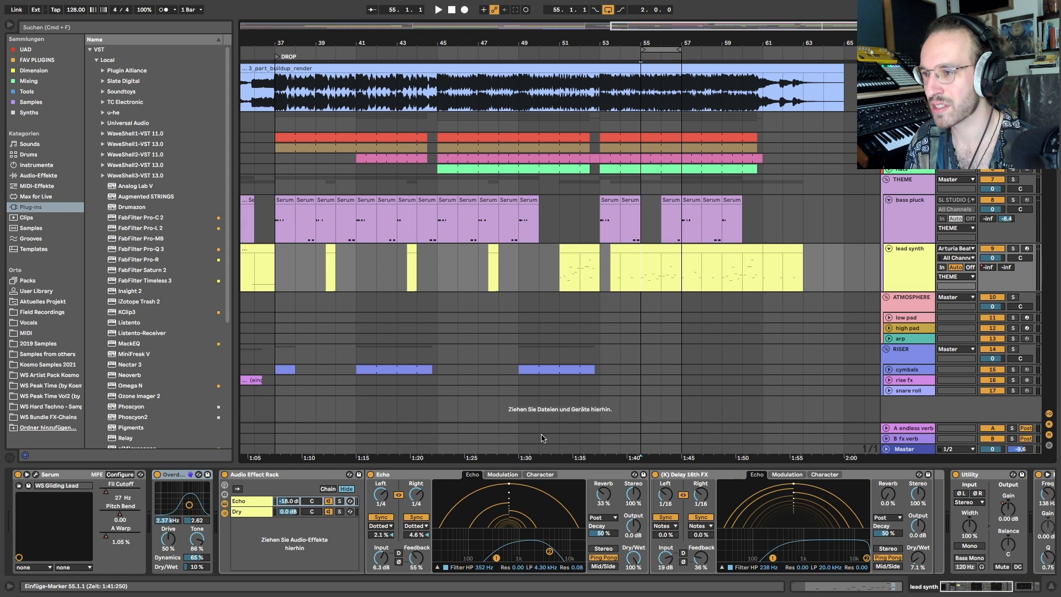
# Hide the Echo chain's devices in the lead synth's Audio Effect Rack and set the EQ Eight low-cut band's Q to 0.78
pyautogui.doubleClick(256, 474)
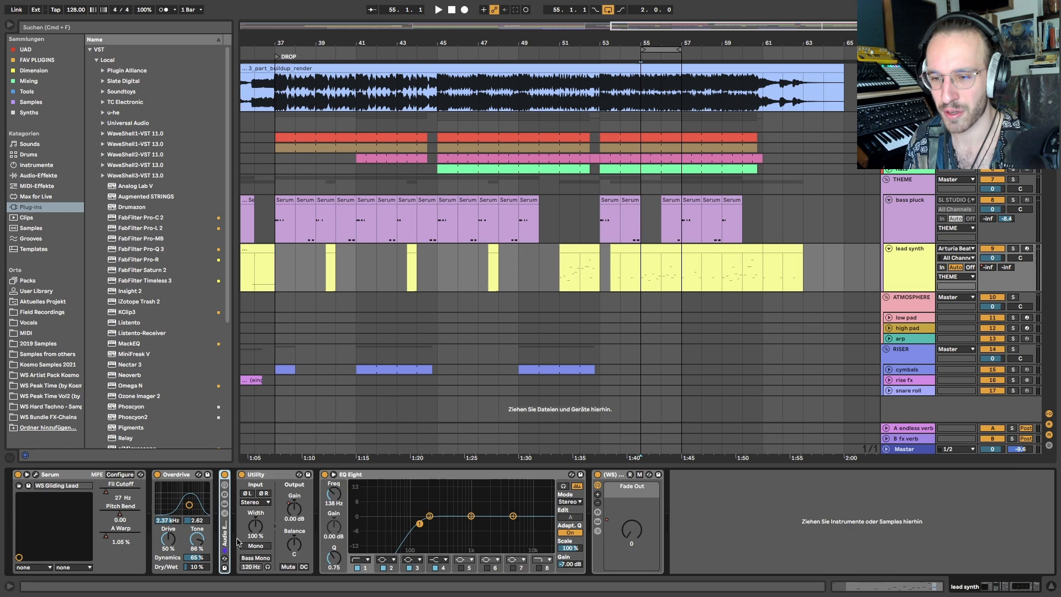
pyautogui.click(226, 514)
pyautogui.click(226, 514)
pyautogui.click(225, 514)
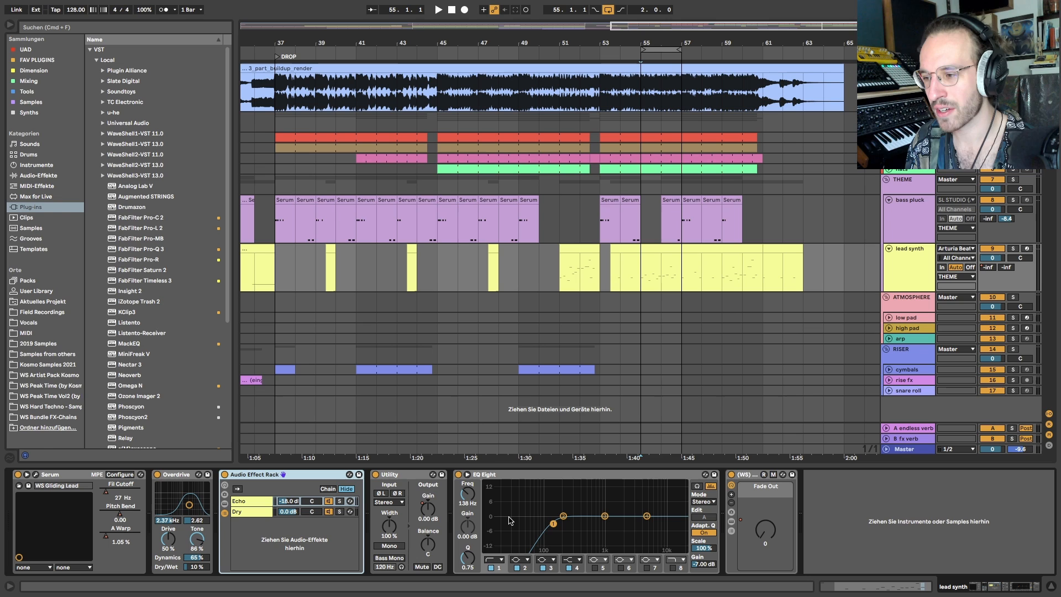
pyautogui.moveTo(552, 525); pyautogui.dragTo(555, 525)
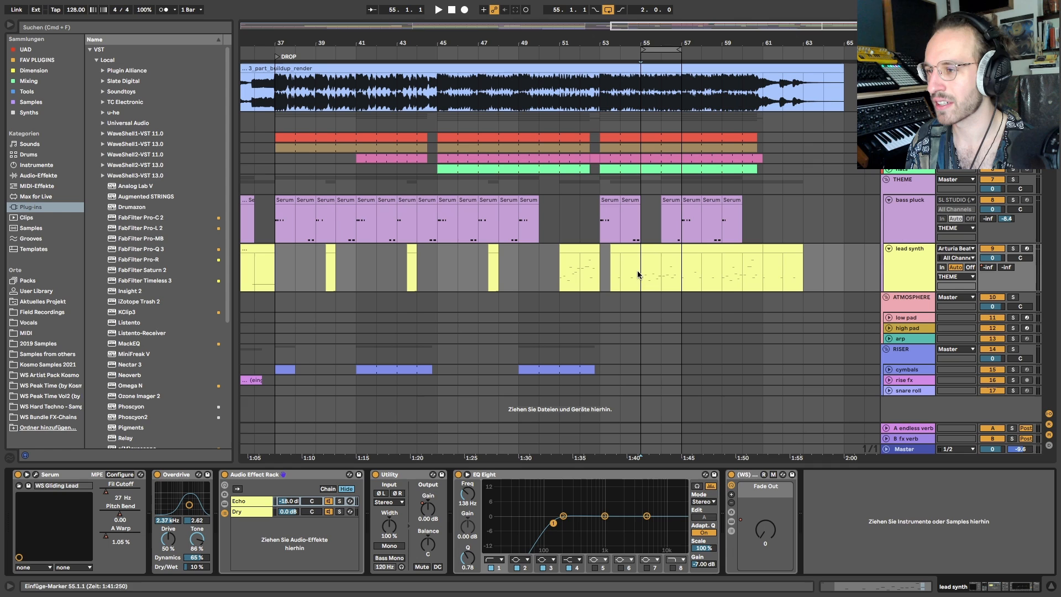
# Set the loop to bars 53 through 57 and play the section
pyautogui.moveTo(643, 271); pyautogui.dragTo(597, 271)
pyautogui.press('super+l')
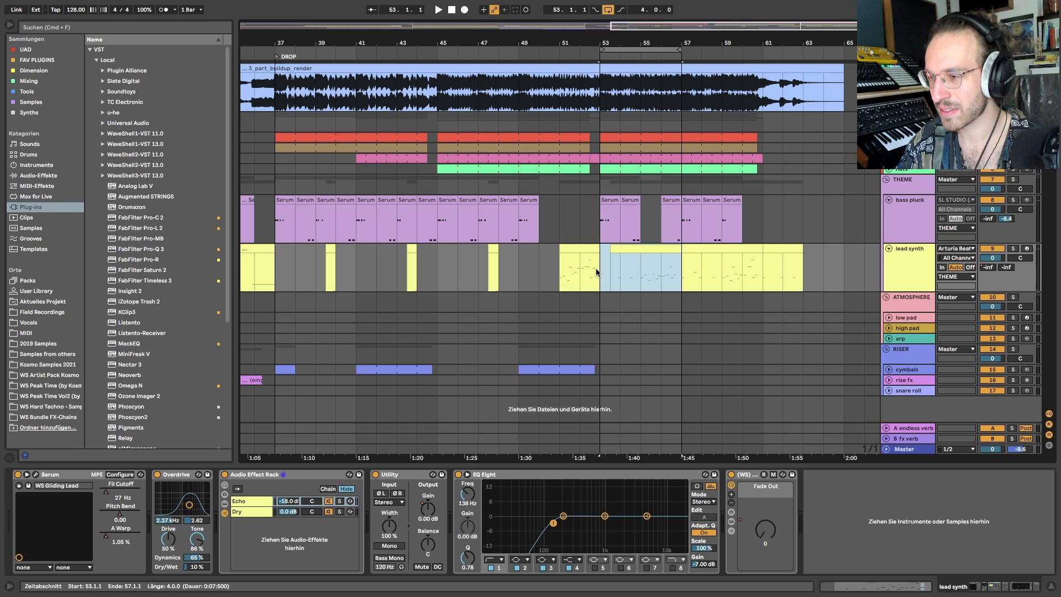
pyautogui.press('space')
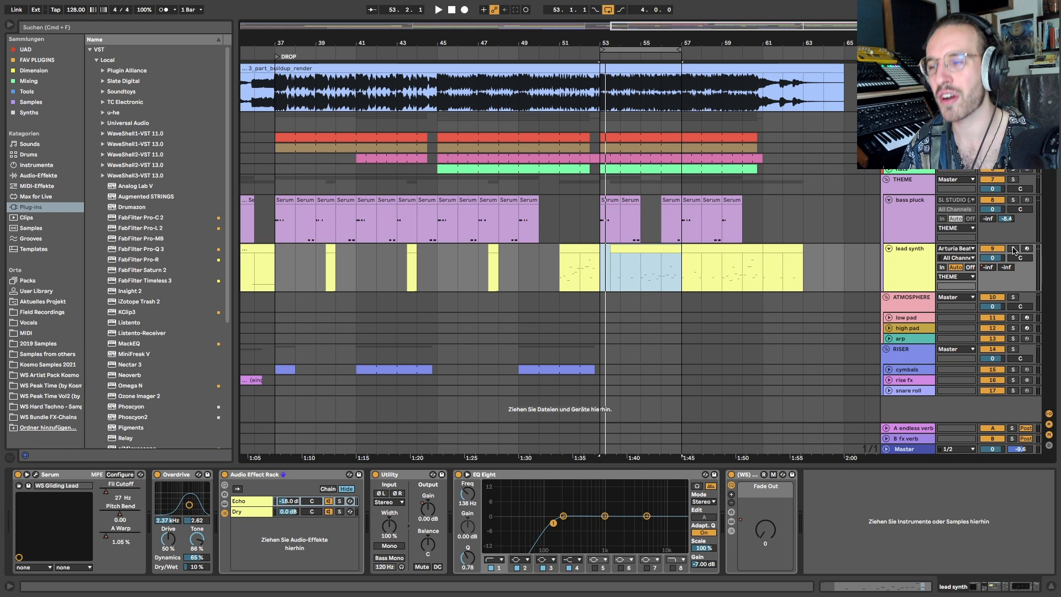
# Highlight the bass pluck and lead synth parts together from bar 53 to bar 57
pyautogui.moveTo(601, 225); pyautogui.dragTo(648, 228)
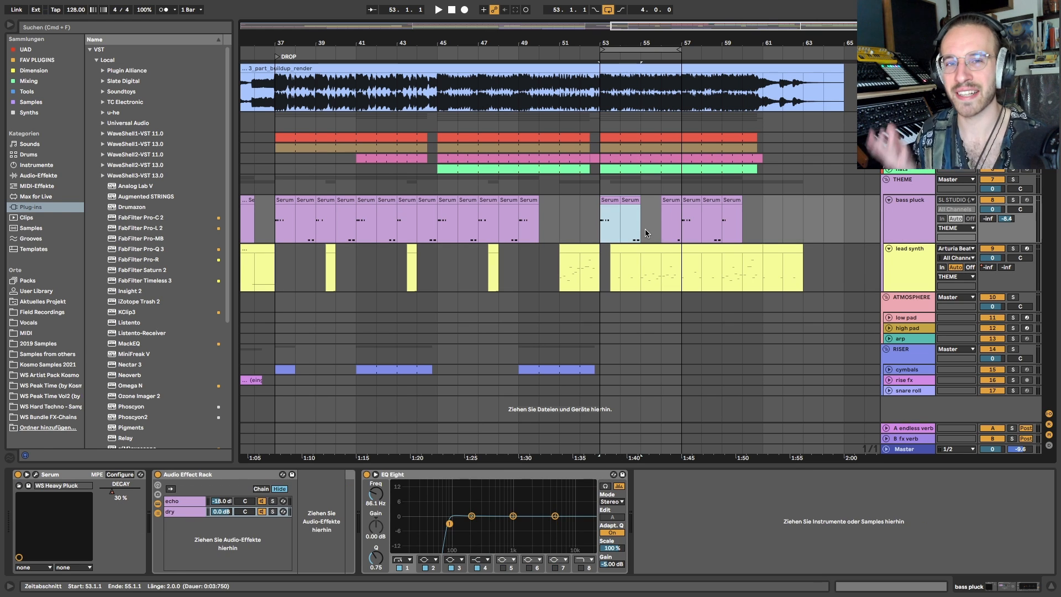
pyautogui.moveTo(601, 225)
pyautogui.mouseDown()
pyautogui.moveTo(666, 284)
pyautogui.moveTo(691, 285)
pyautogui.moveTo(597, 227)
pyautogui.mouseUp()
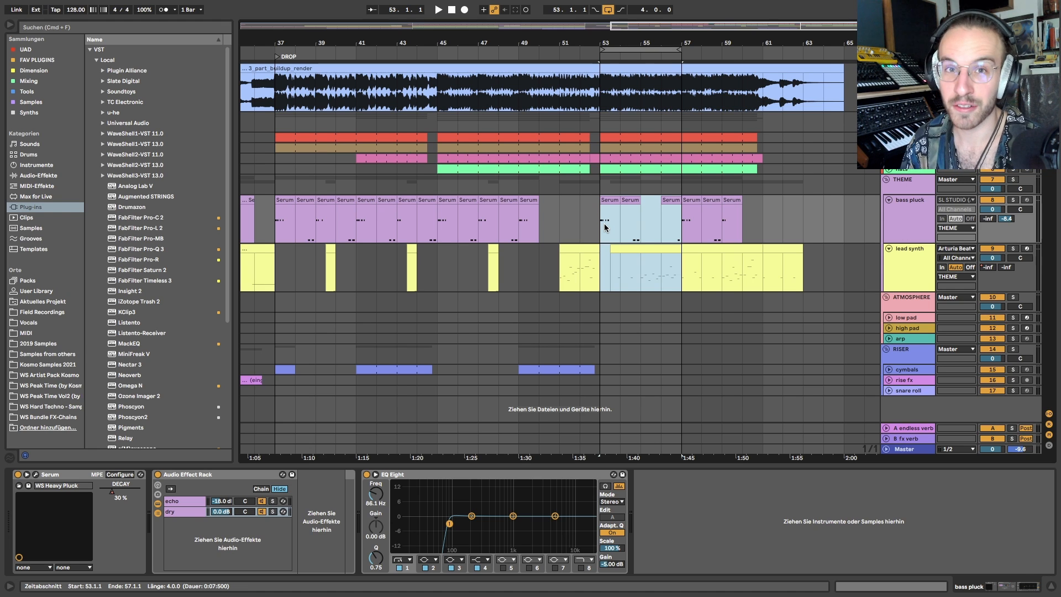
pyautogui.scroll(-2, 604, 226)
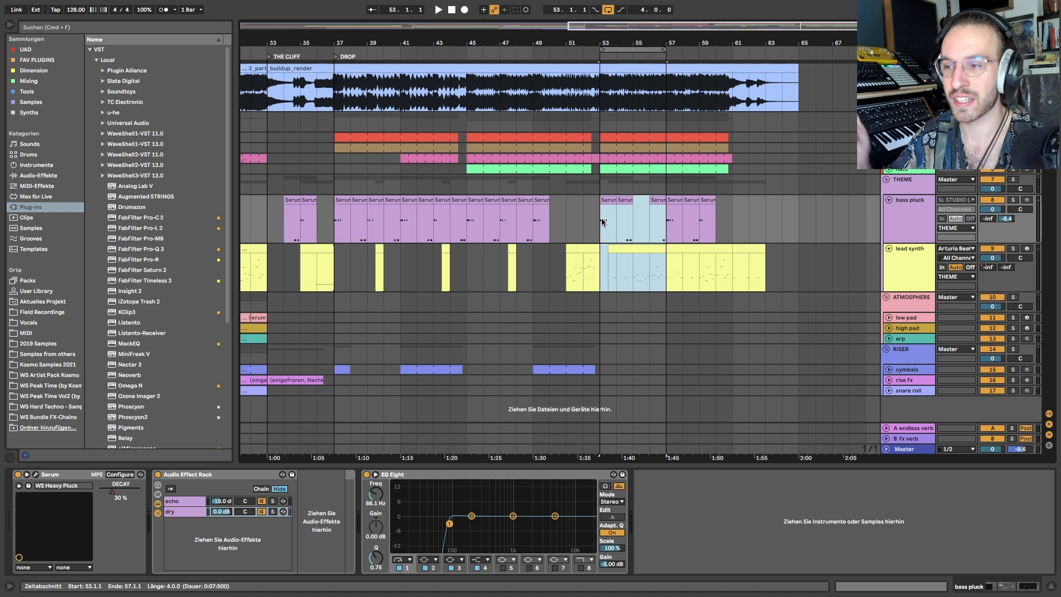
pyautogui.moveTo(602, 218); pyautogui.dragTo(672, 271)
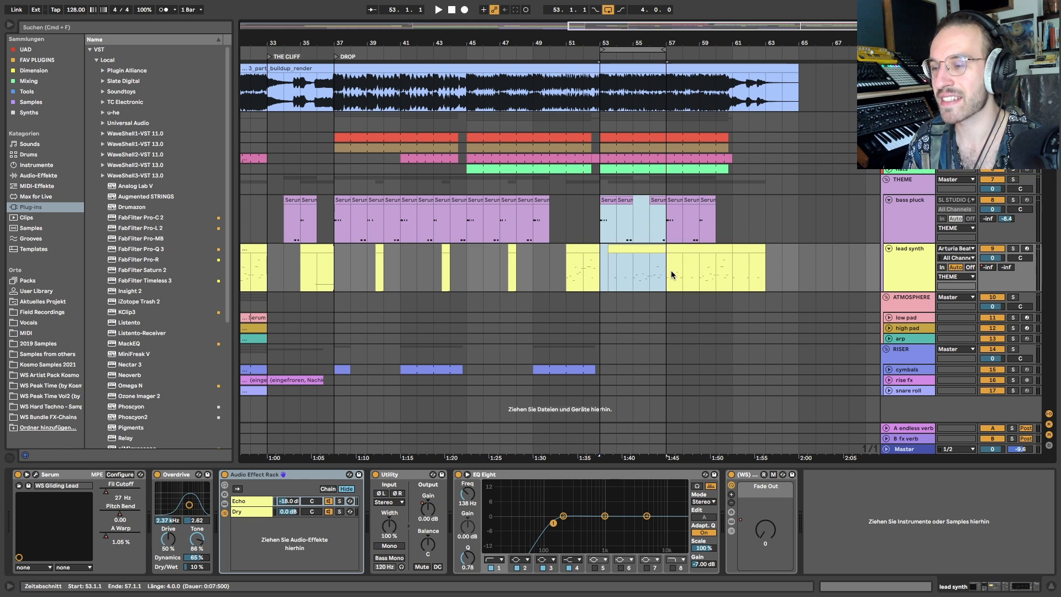
# Turn looping off and play the full arrangement from bar 29 through the rise
pyautogui.press('-')
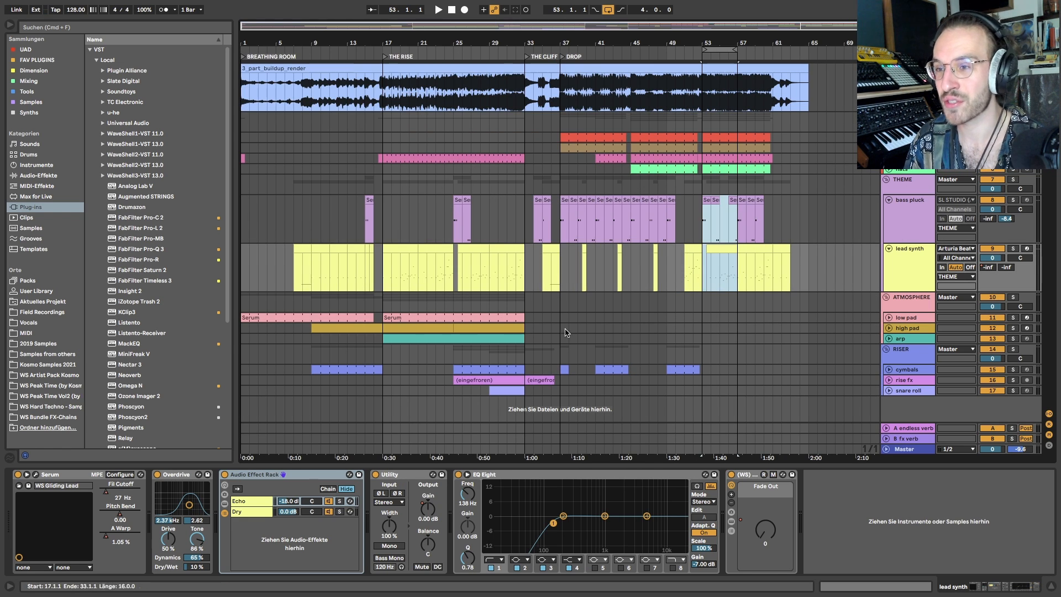
pyautogui.press('super+a')
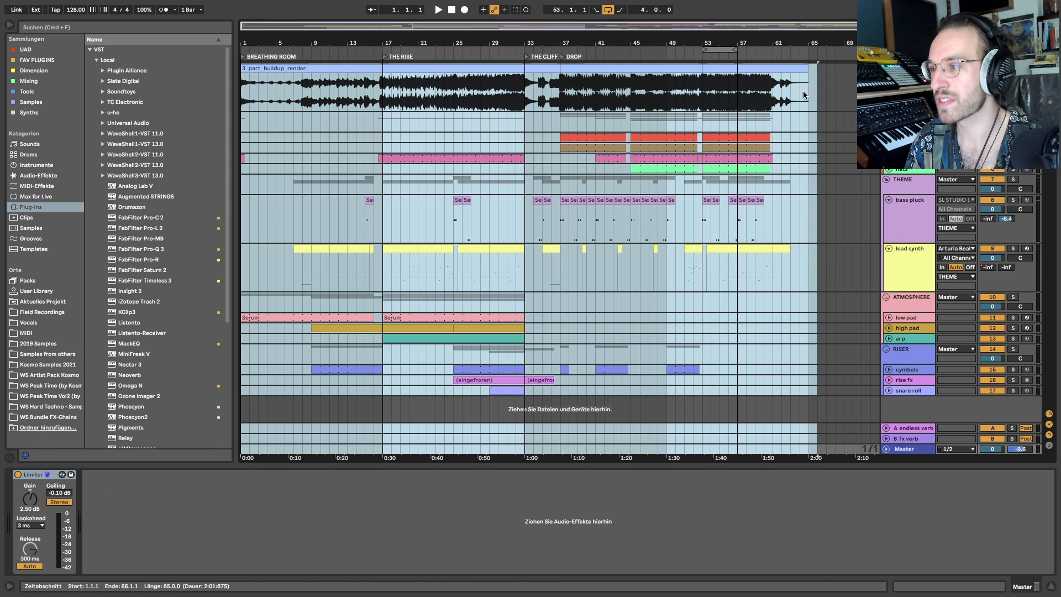
pyautogui.click(609, 10)
pyautogui.click(485, 147)
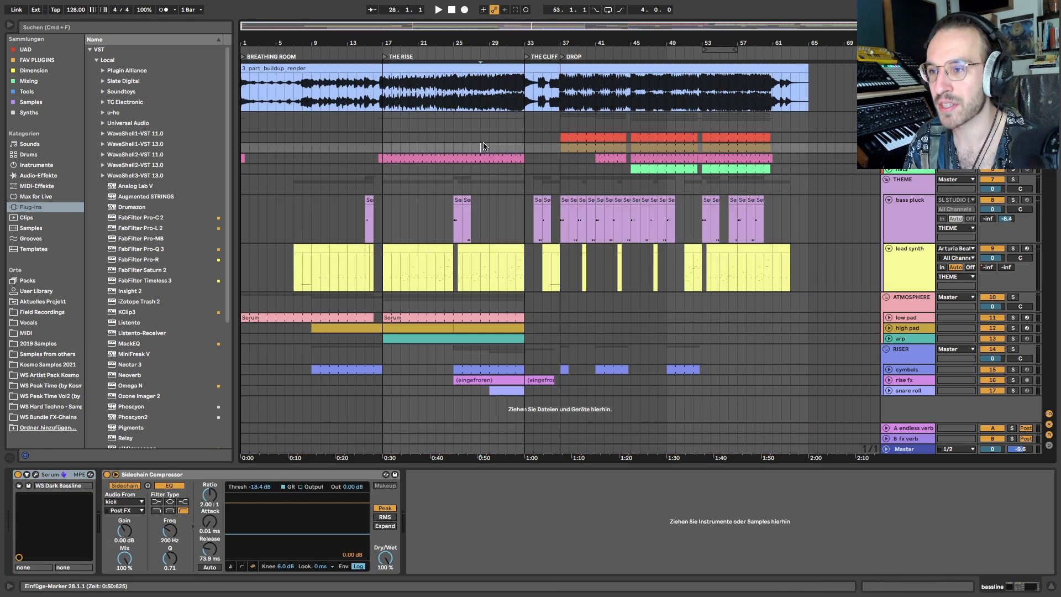
pyautogui.press('+')
pyautogui.click(495, 139)
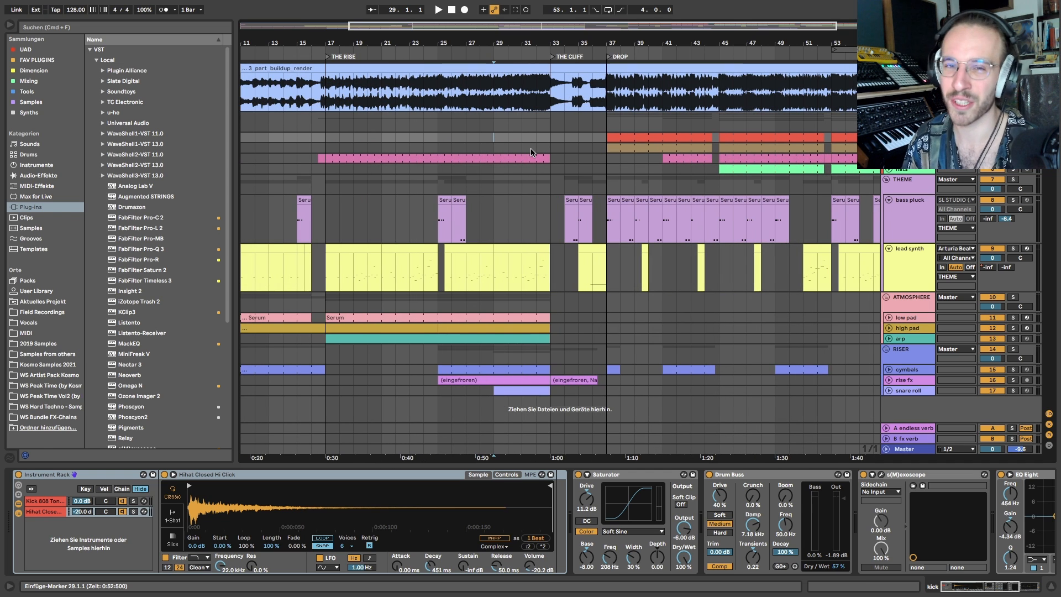
pyautogui.press('space')
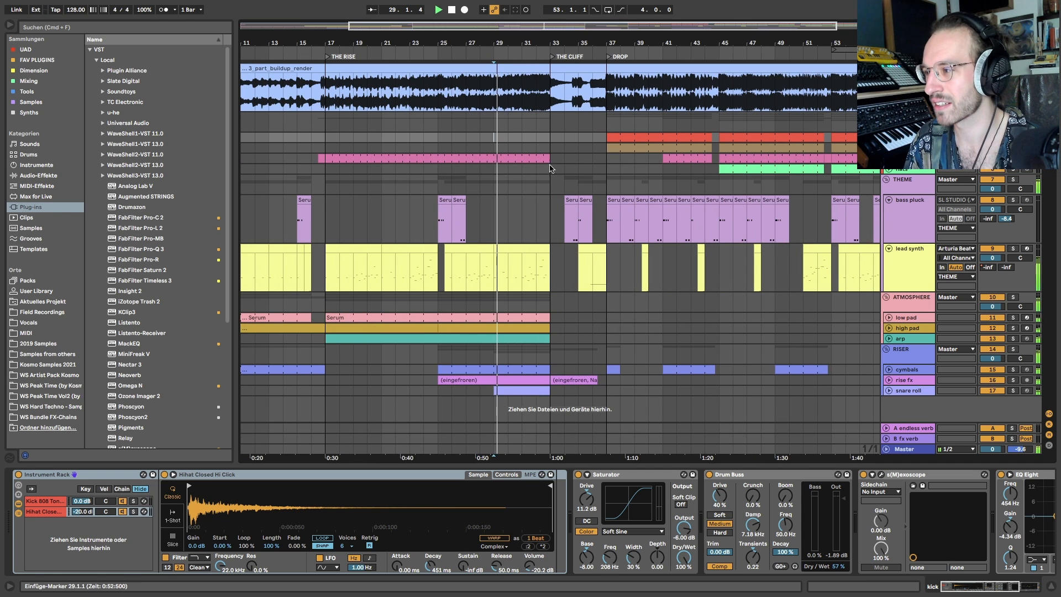
# Fold the bass pluck and lead synth tracks
pyautogui.click(894, 210)
pyautogui.keyDown('alt'); pyautogui.click(888, 249); pyautogui.keyUp('alt')
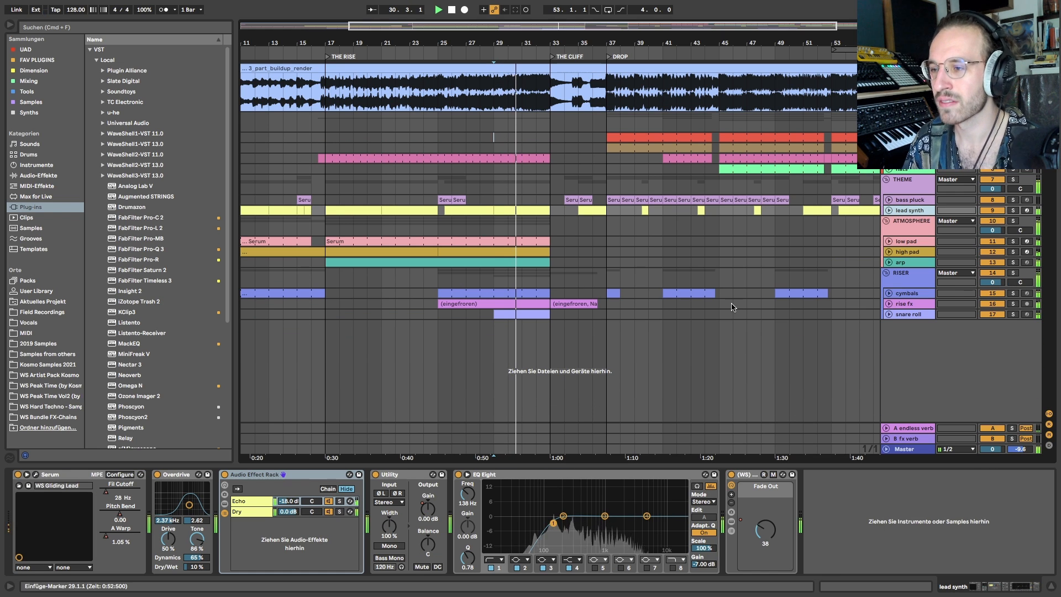